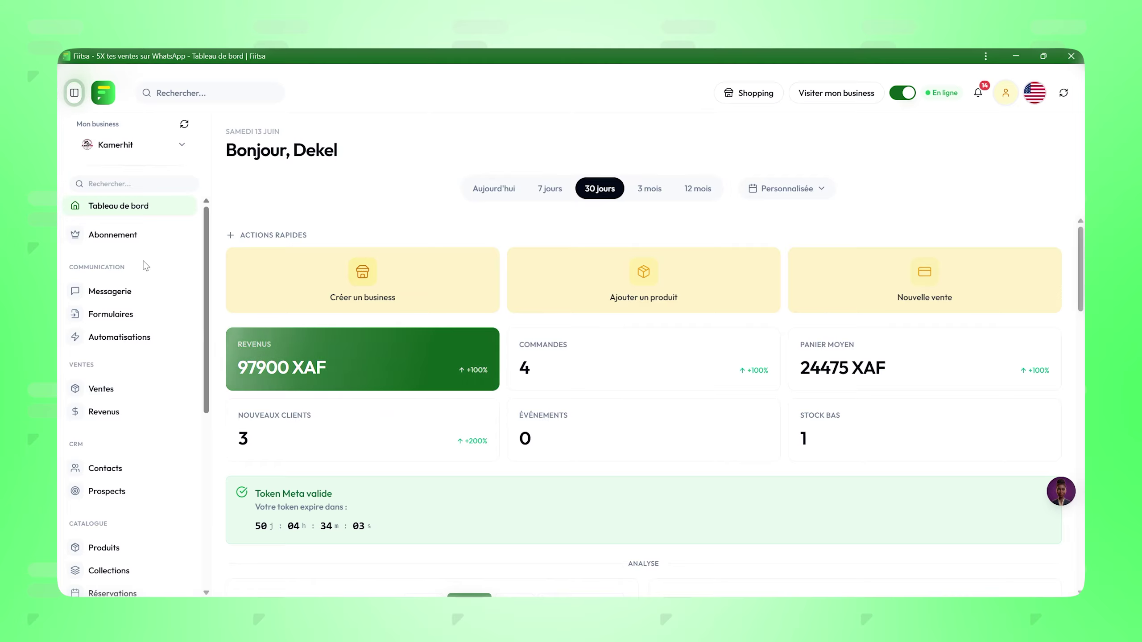
# Step: Under Formulaires > Fiitsa, create a new form titled 'Formulaire d'accompagnement'
pyautogui.click(105, 315)
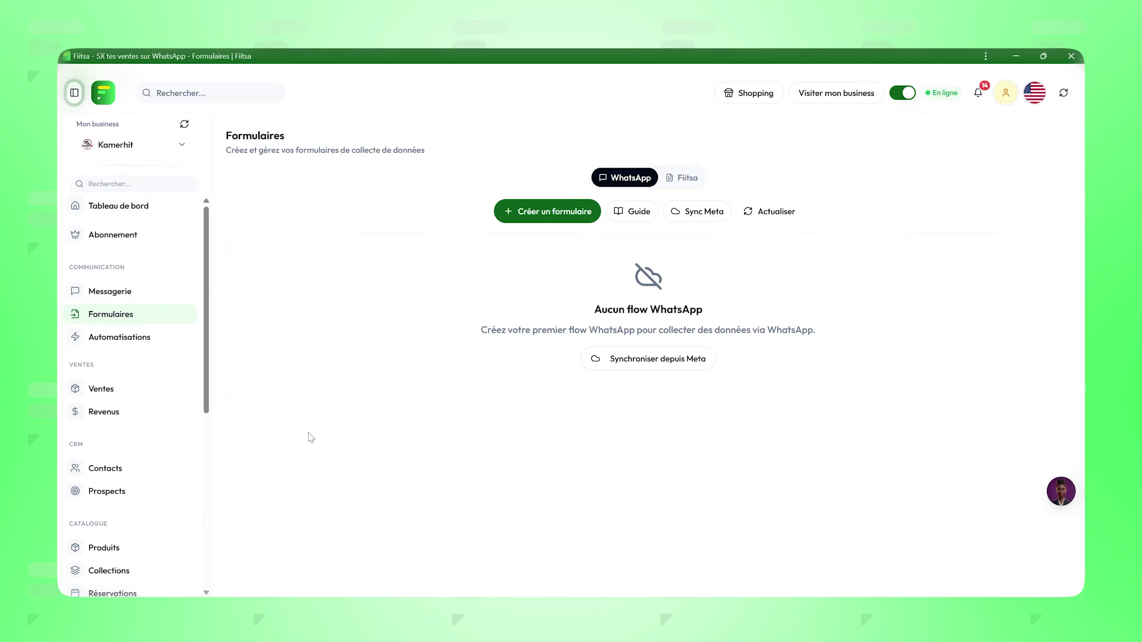
pyautogui.click(685, 177)
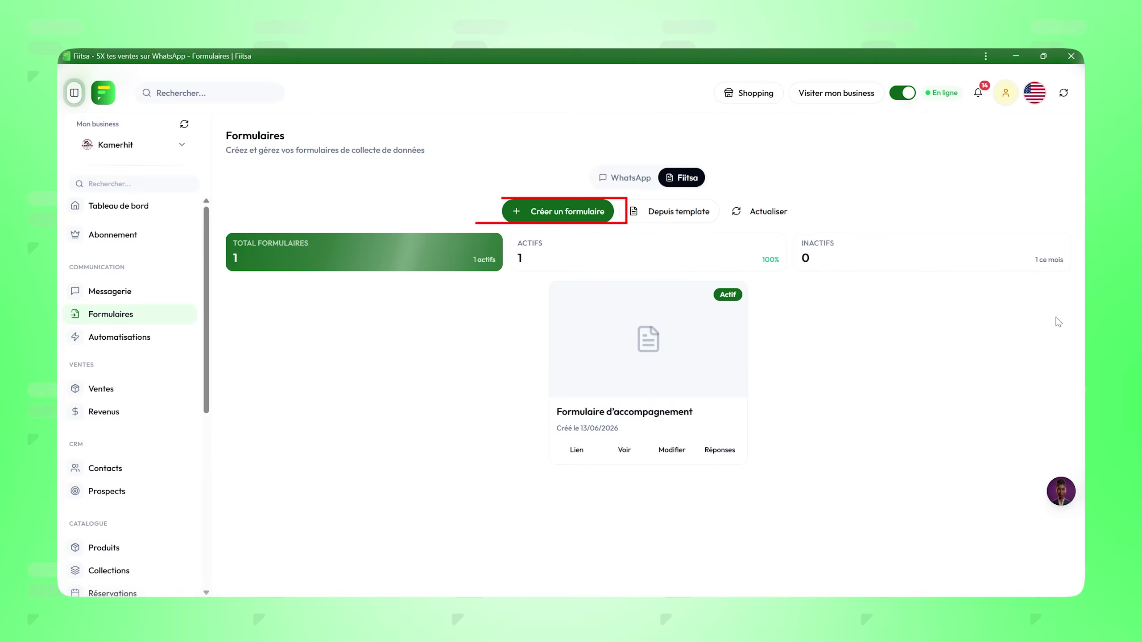
pyautogui.click(561, 214)
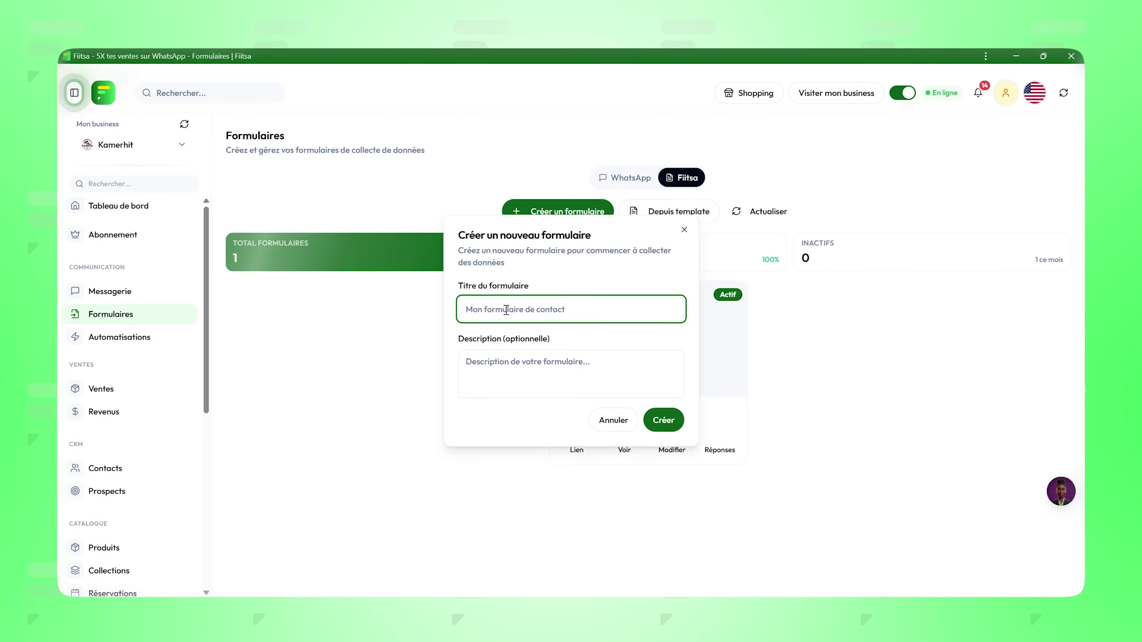
pyautogui.write("Formulaire d'aco")
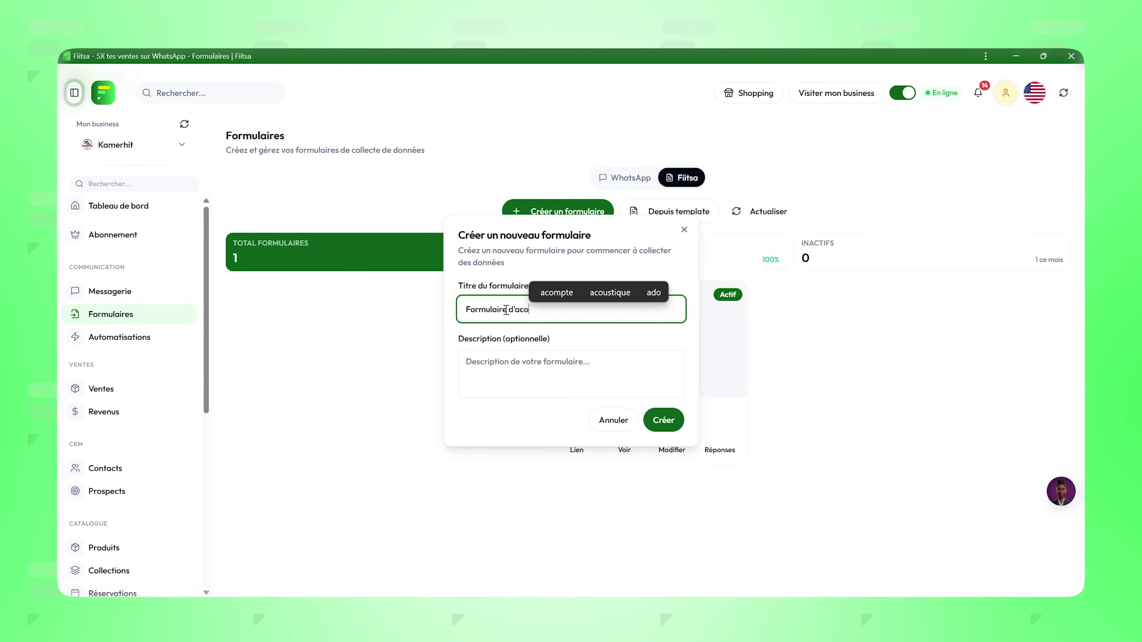
pyautogui.press('BackSpace')
pyautogui.write('compagnement')
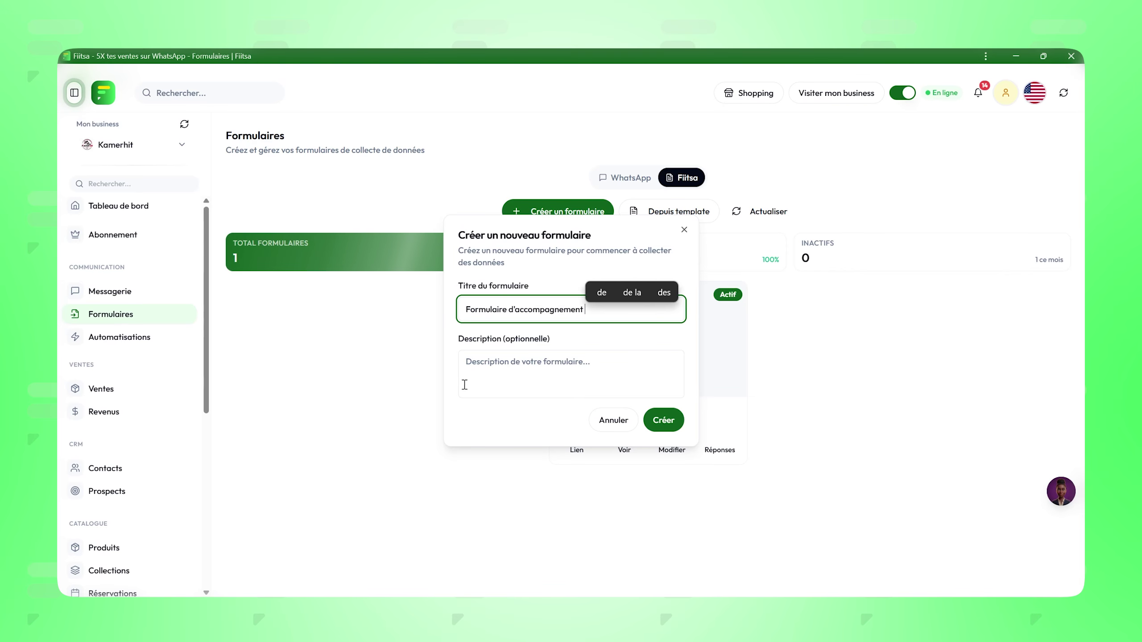
pyautogui.click(486, 370)
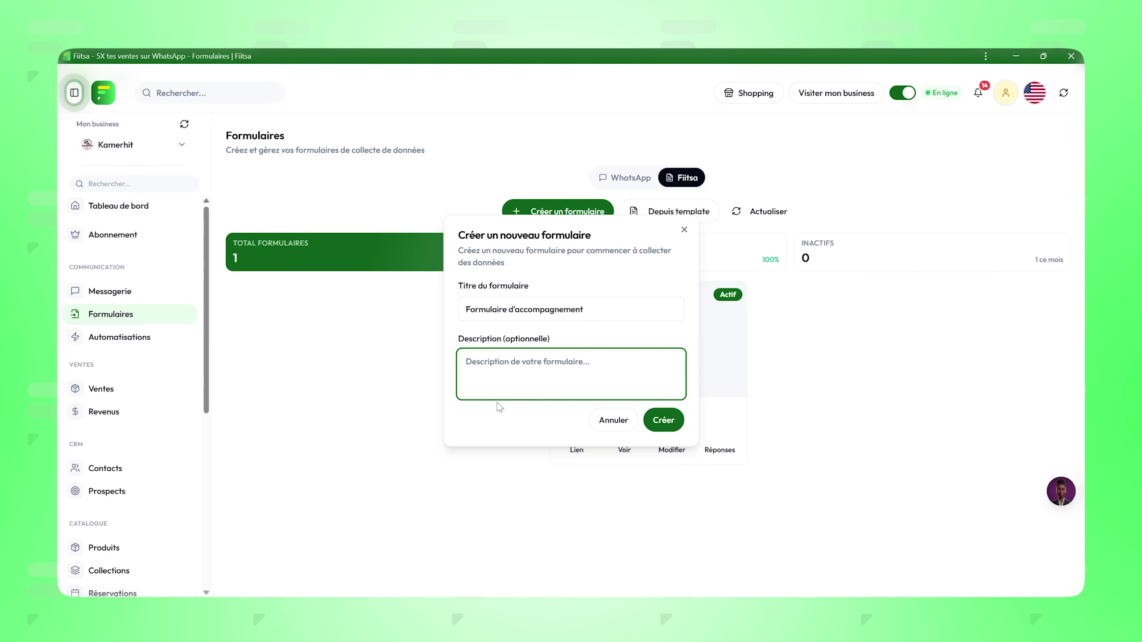
pyautogui.click(661, 423)
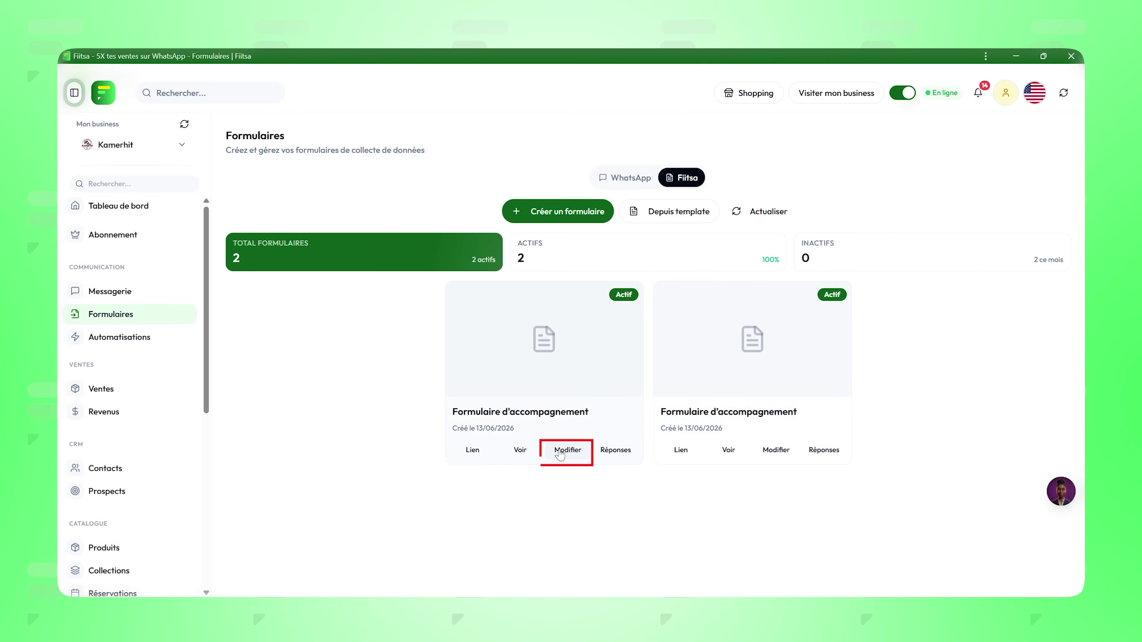
# Step: Open the first form and review its empty Réponses and Analytics tabs, ending on Paramètres
pyautogui.click(566, 451)
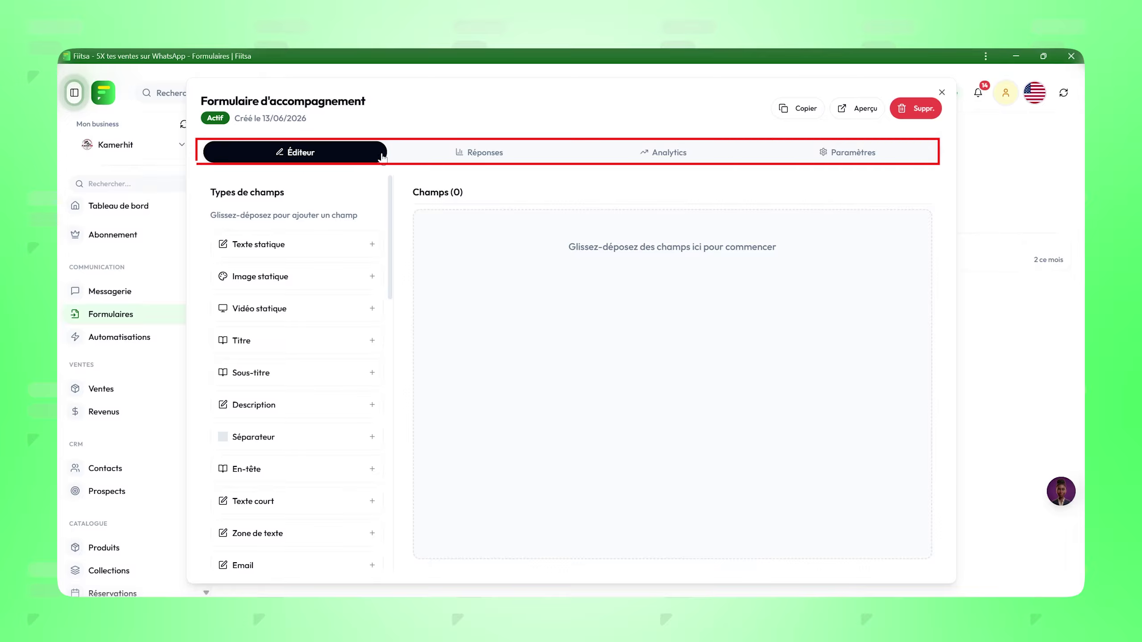
pyautogui.click(500, 155)
pyautogui.click(679, 154)
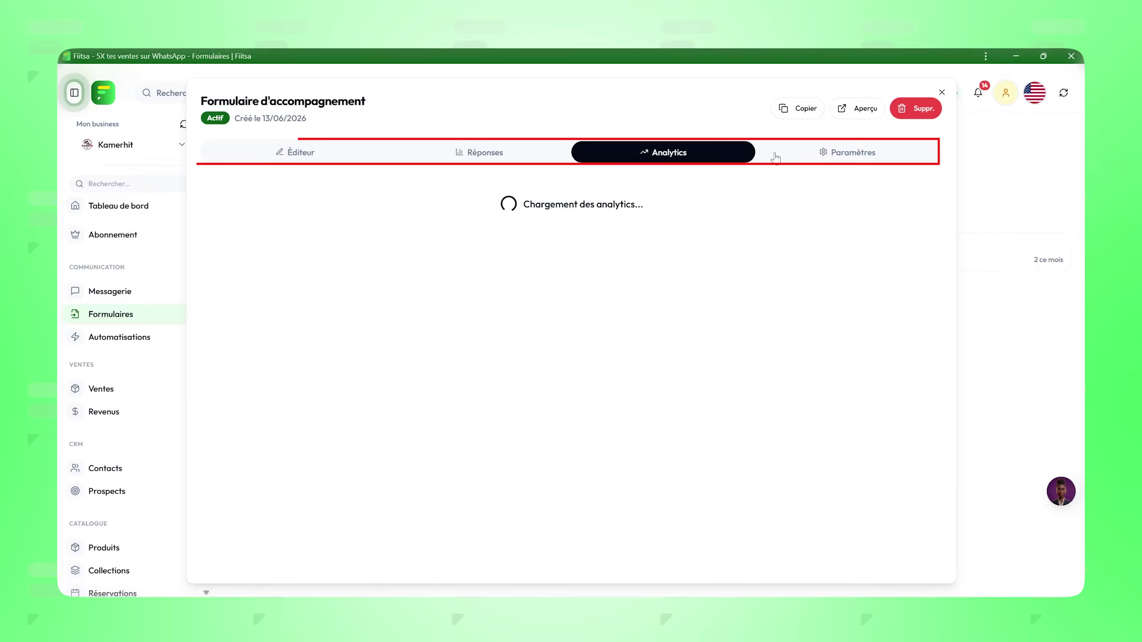
pyautogui.click(826, 160)
pyautogui.click(325, 156)
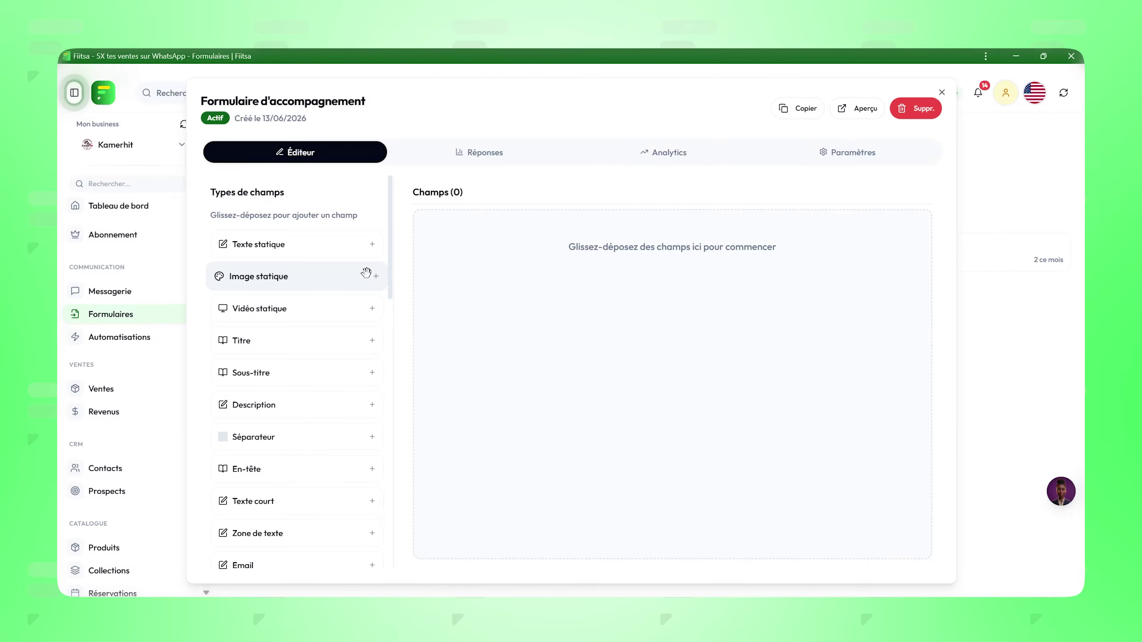
pyautogui.click(475, 154)
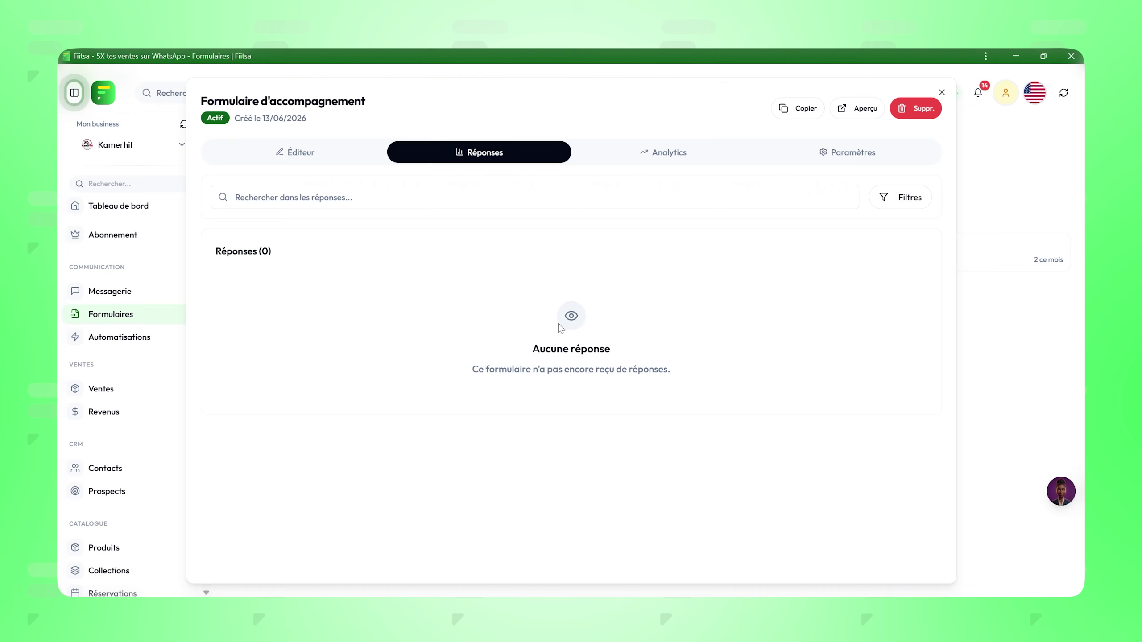
pyautogui.click(664, 154)
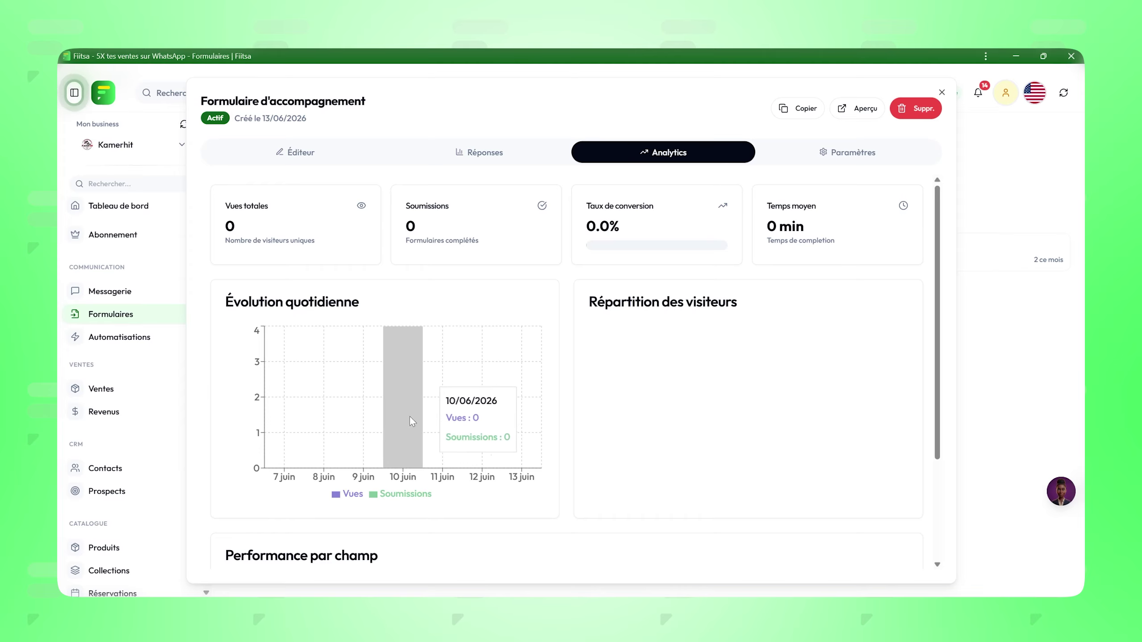
pyautogui.click(809, 158)
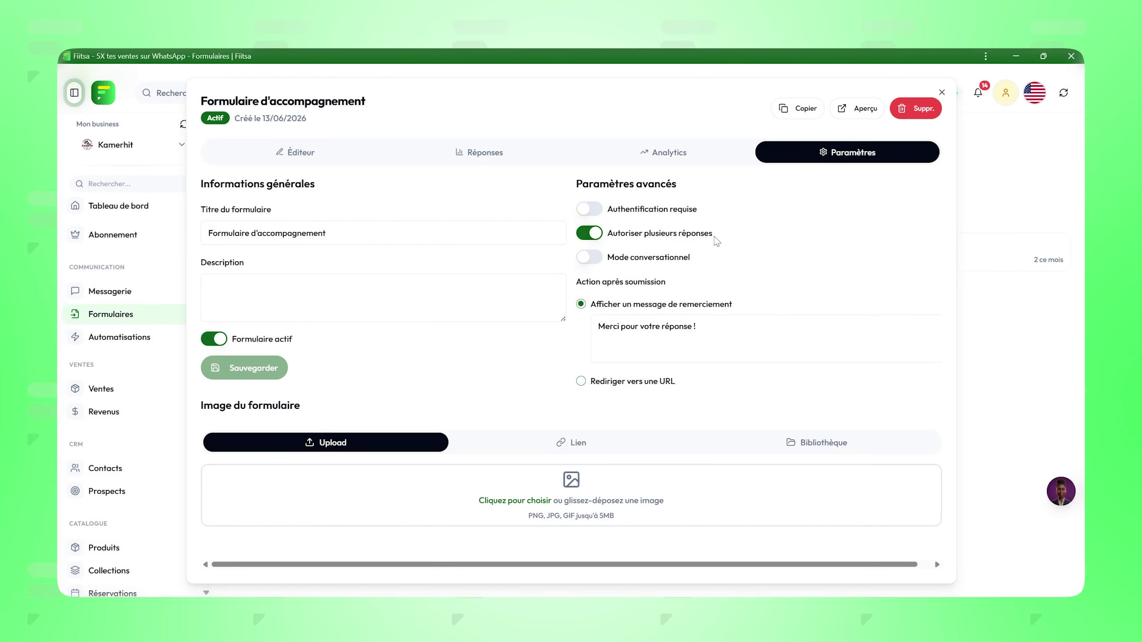
# Step: Disable Autoriser plusieurs réponses, pick the style-advice flyer from Bibliothèque as image, and save
pyautogui.click(590, 233)
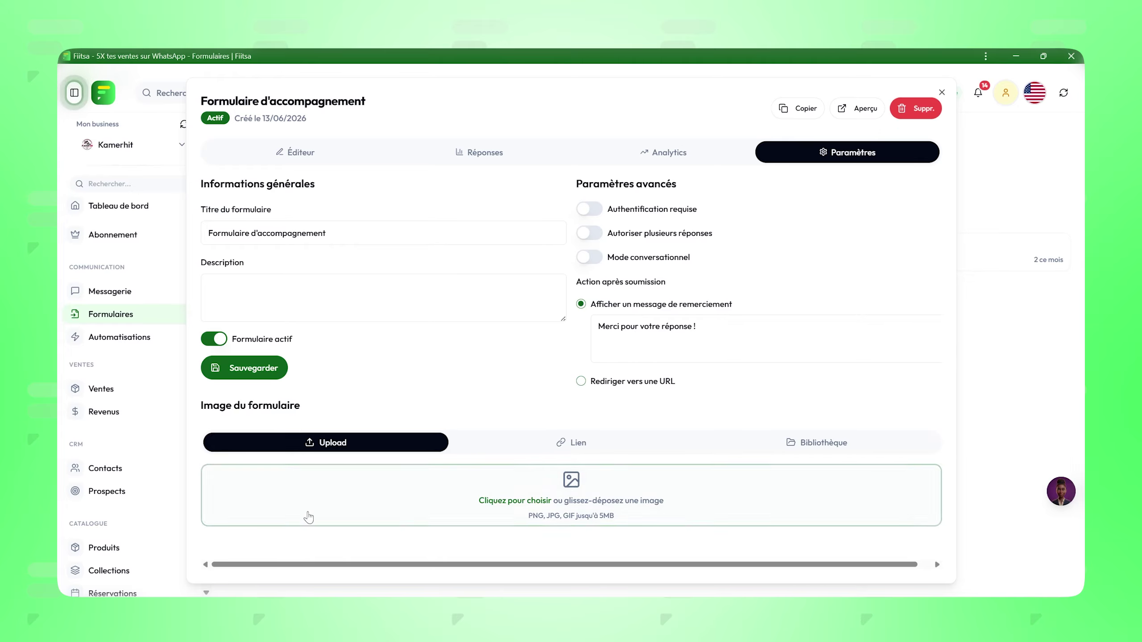
pyautogui.click(827, 448)
pyautogui.scroll(-1, 764, 459)
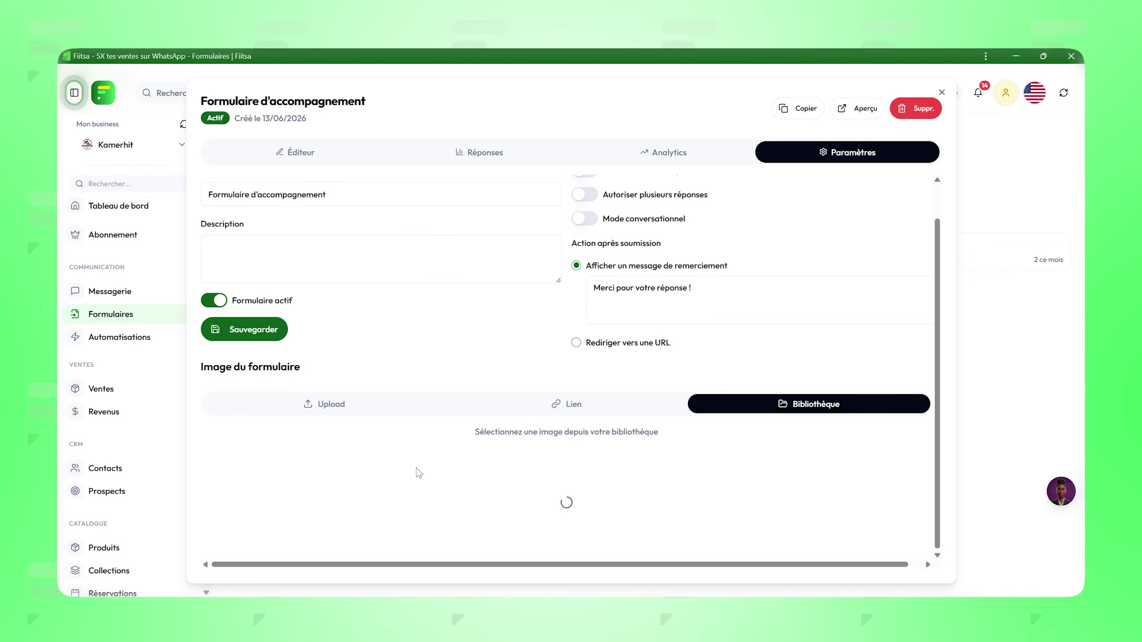
pyautogui.scroll(-3, 418, 473)
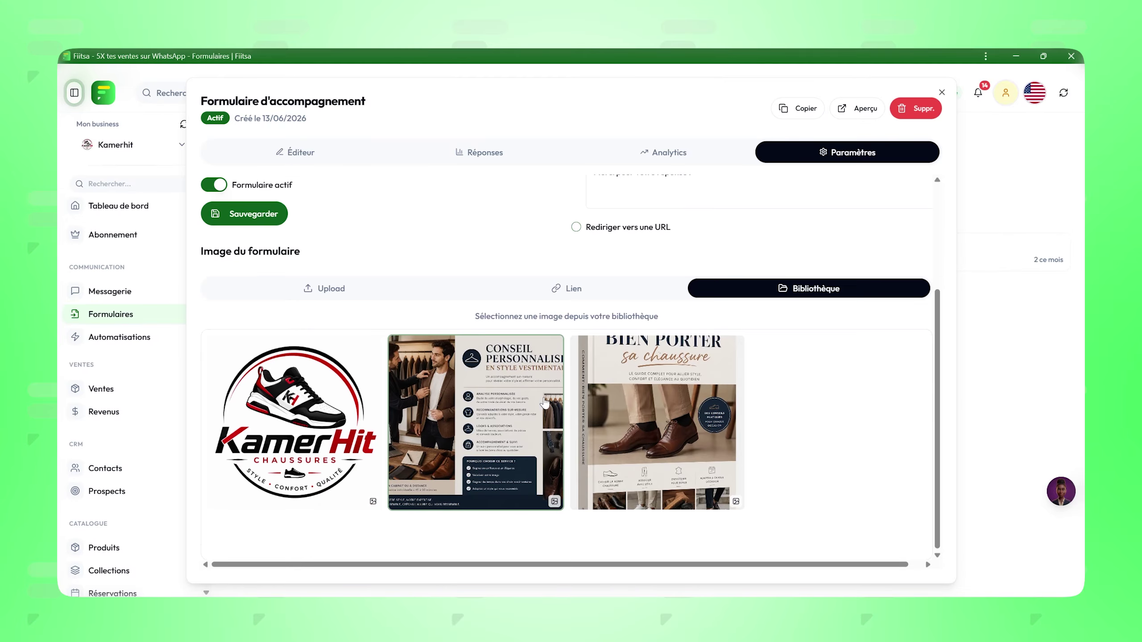
pyautogui.click(521, 466)
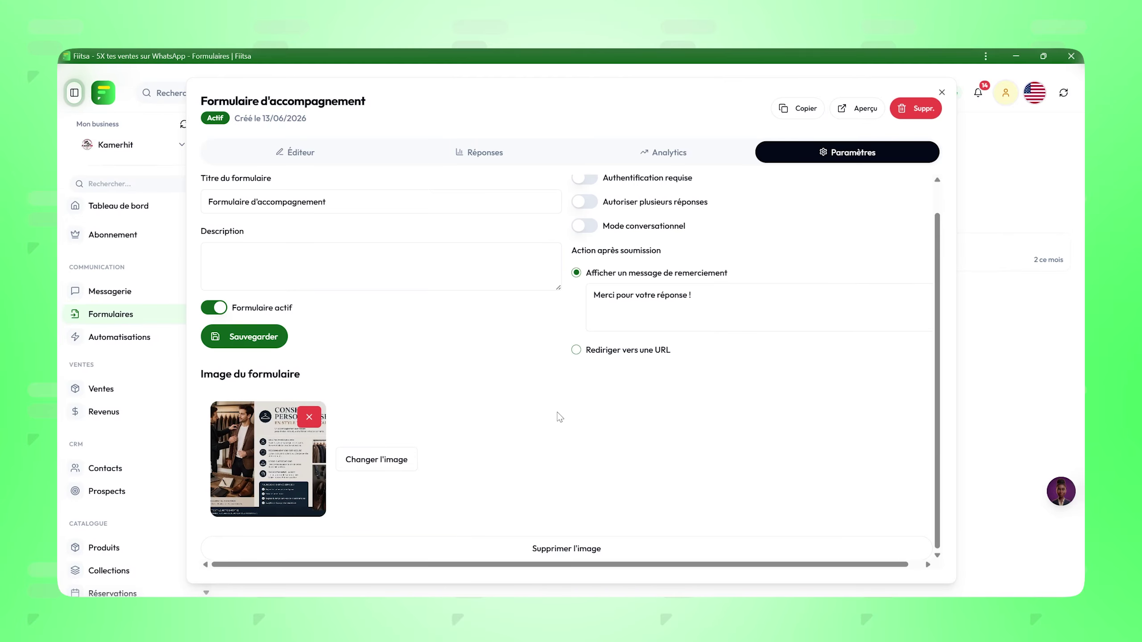
pyautogui.scroll(1, 558, 416)
pyautogui.scroll(-1, 558, 417)
pyautogui.click(245, 339)
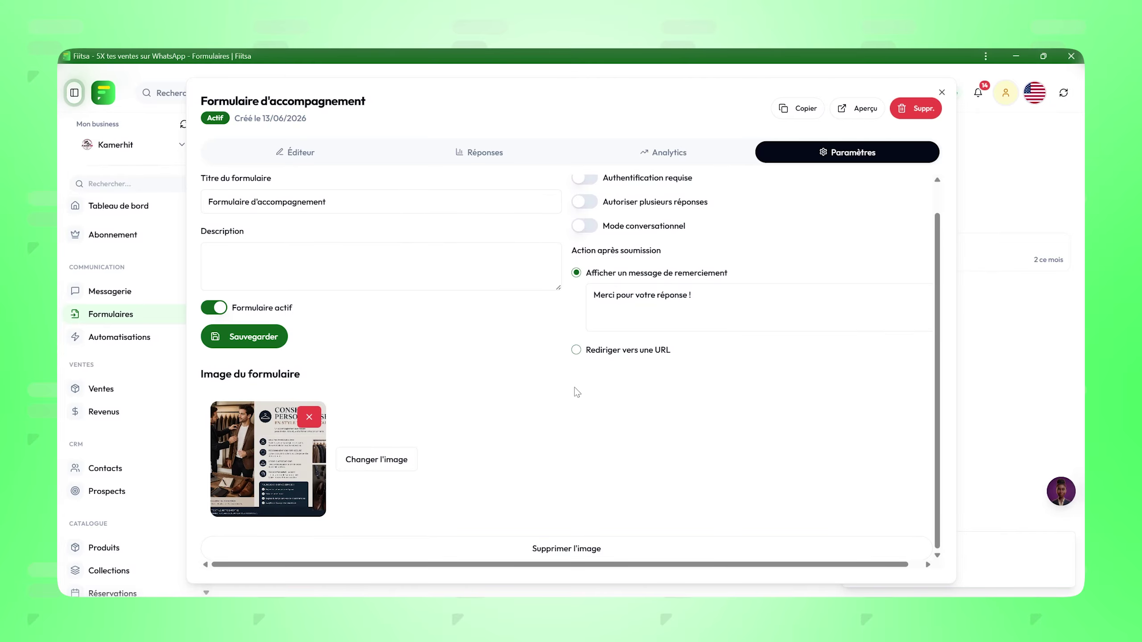
pyautogui.click(299, 158)
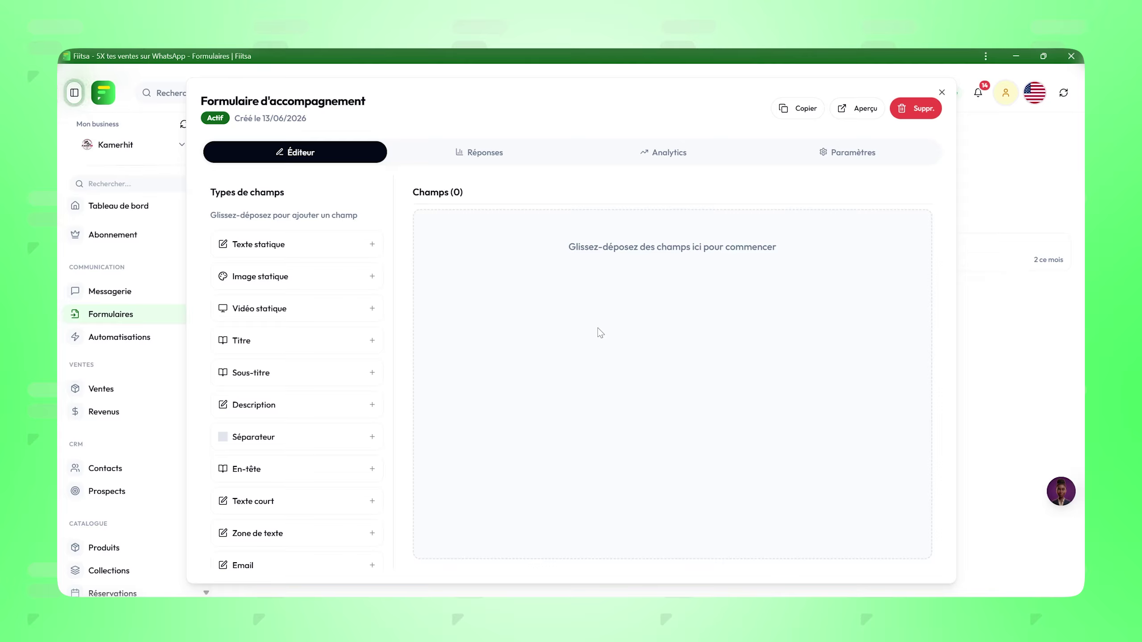
# Step: Add and save a Titre field reading 'Formulaire d'accompagnement', then view the public form page
pyautogui.scroll(-4, 270, 288)
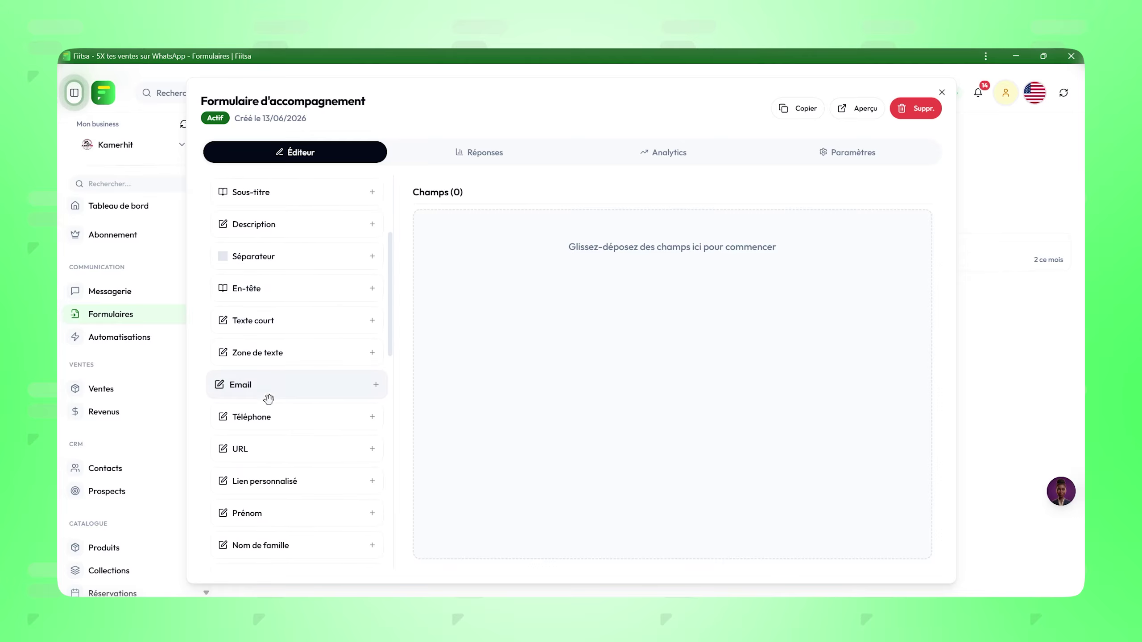
pyautogui.scroll(-2, 263, 400)
pyautogui.scroll(6, 262, 400)
pyautogui.moveTo(262, 339); pyautogui.dragTo(531, 237)
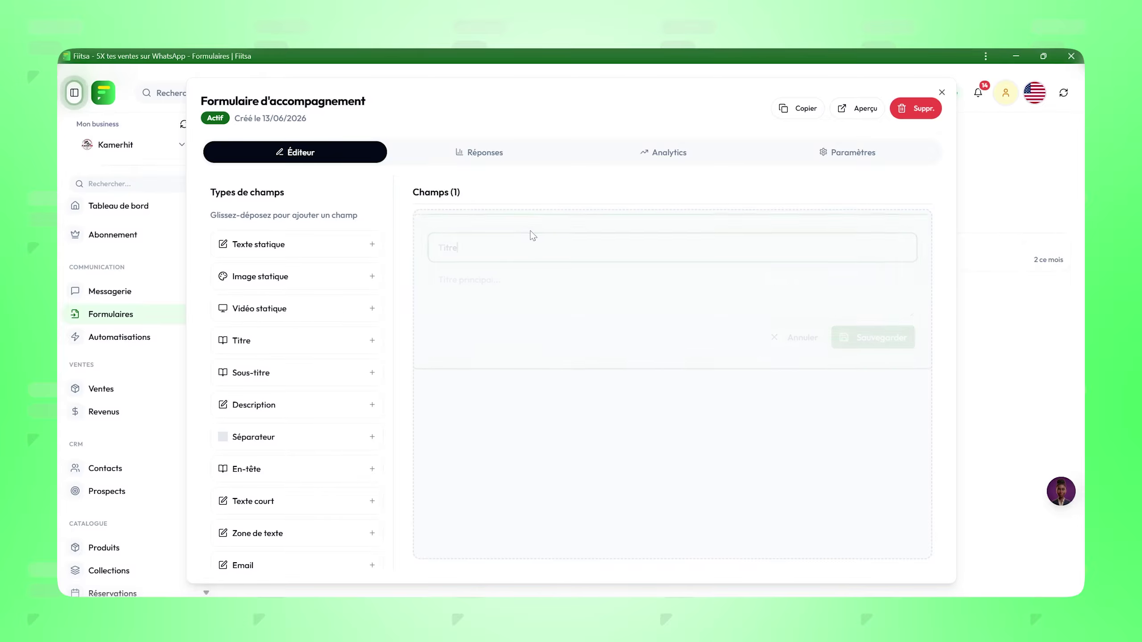
pyautogui.write("Formulaire d'acco")
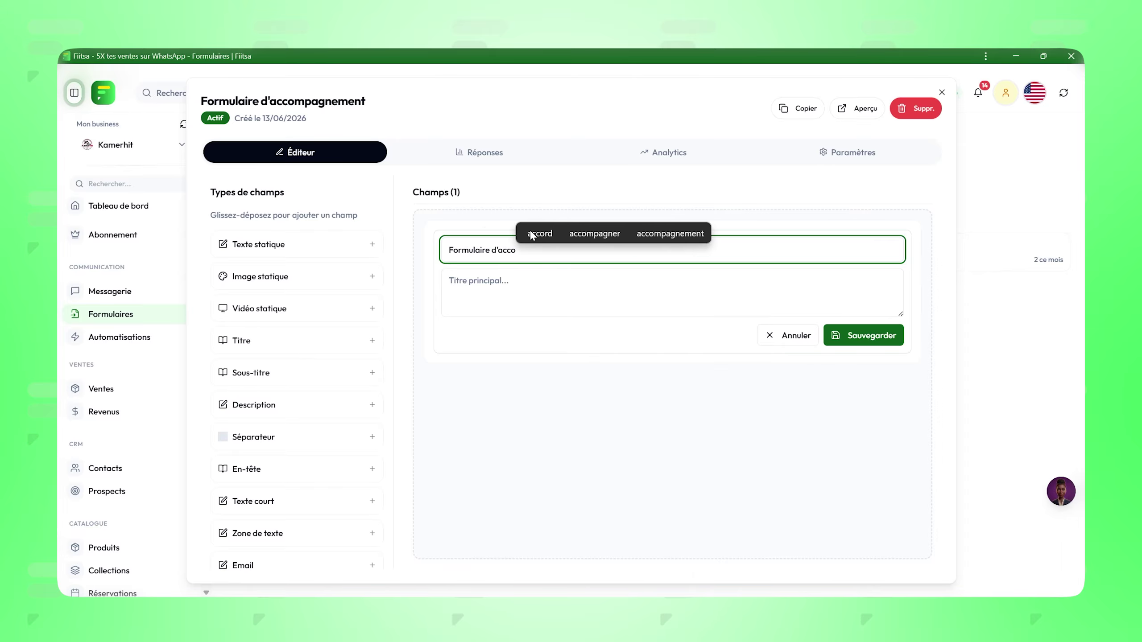
pyautogui.click(670, 234)
pyautogui.click(576, 281)
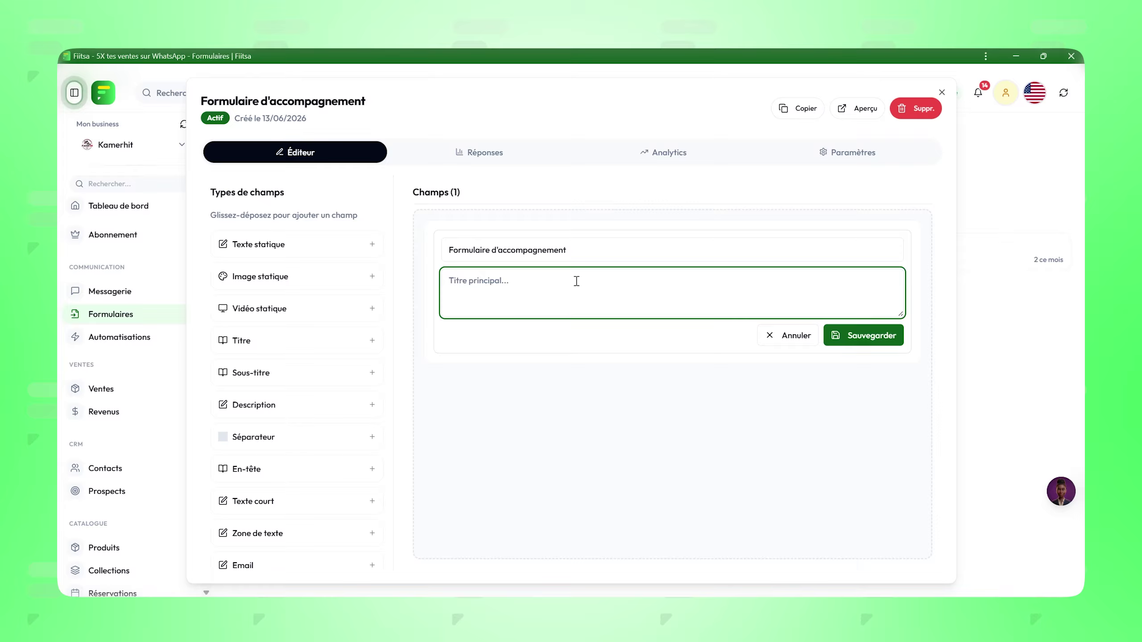
pyautogui.write("Formulaire d'accompagnement")
pyautogui.click(863, 335)
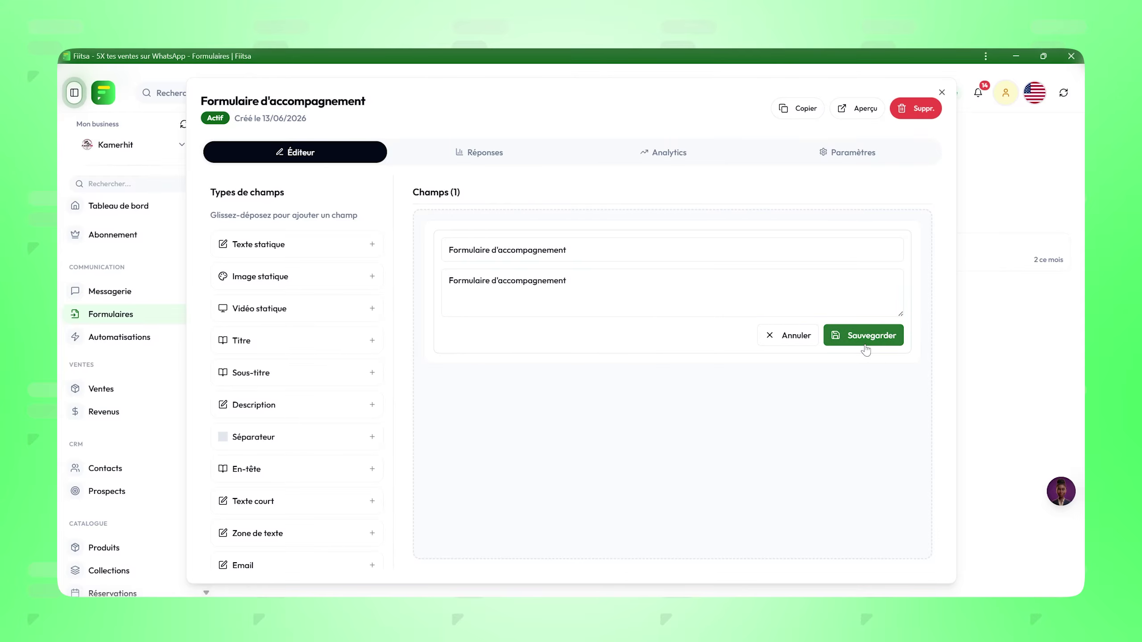
pyautogui.click(942, 92)
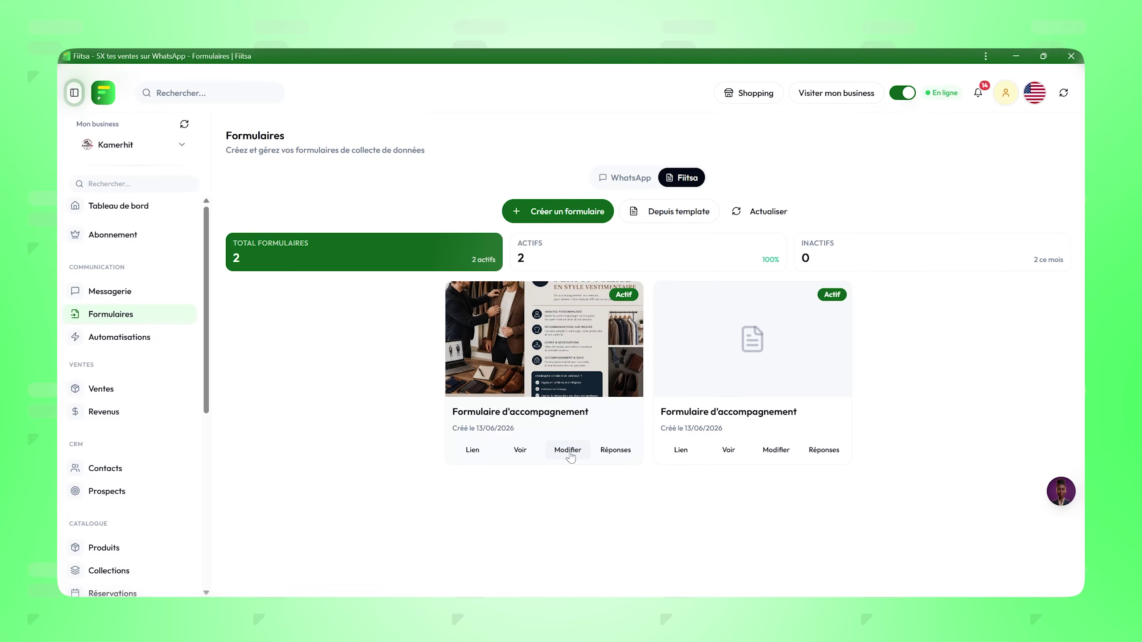
pyautogui.click(520, 450)
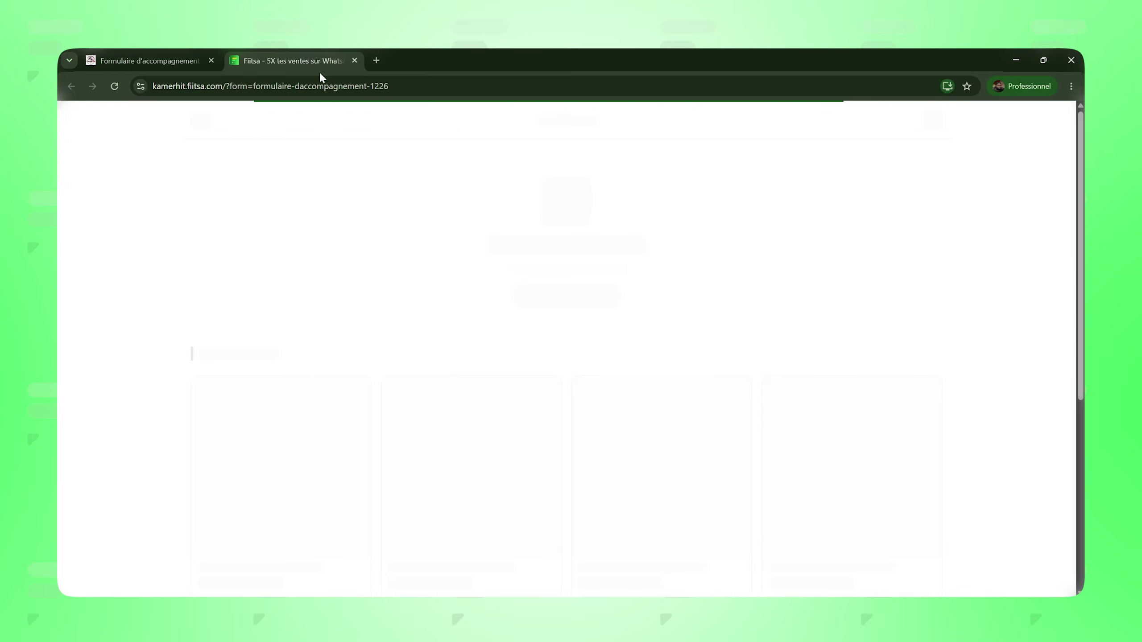
pyautogui.moveTo(389, 287); pyautogui.dragTo(598, 297)
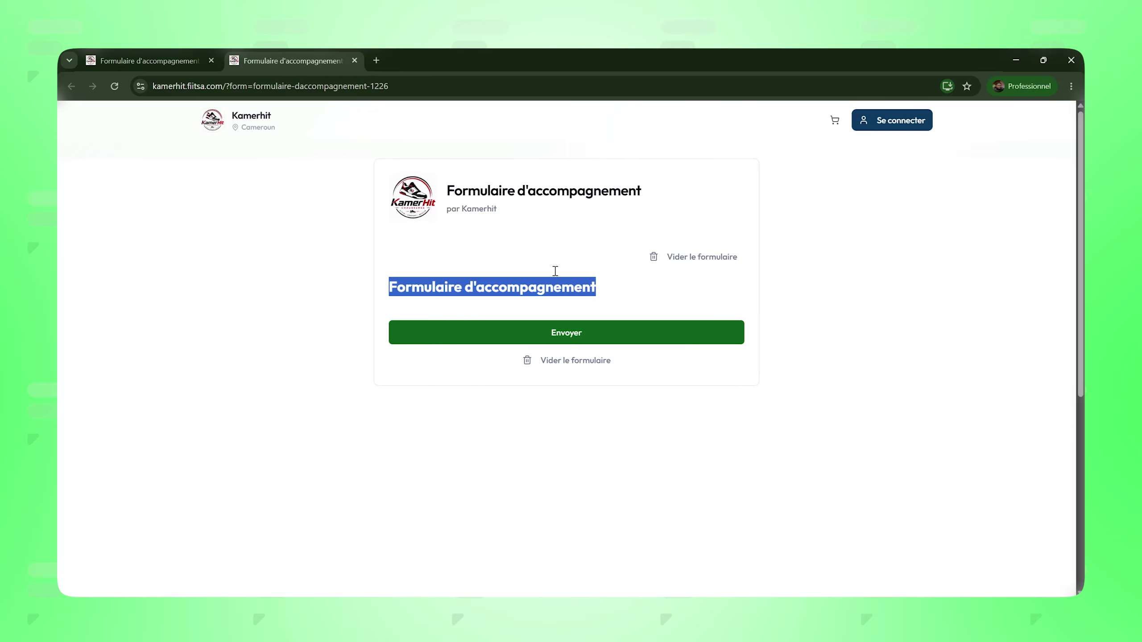
pyautogui.press('alt')
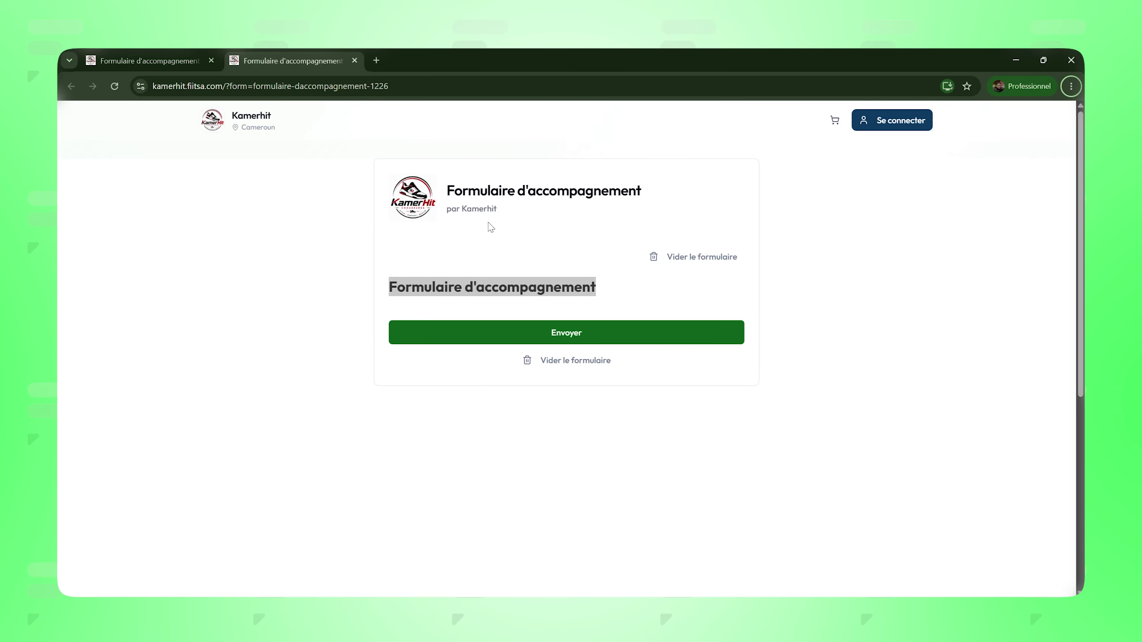
pyautogui.hotkey('alt', 'Tab')
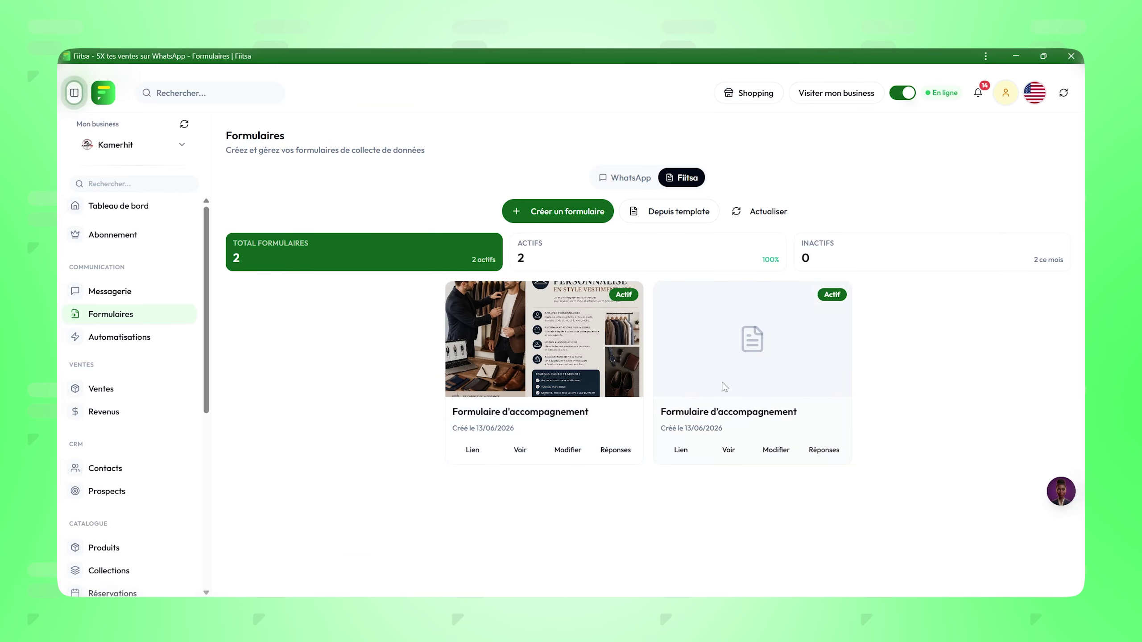
# Step: Add a Description block with the pasted welcome paragraph, save it, and refresh the public page
pyautogui.click(578, 453)
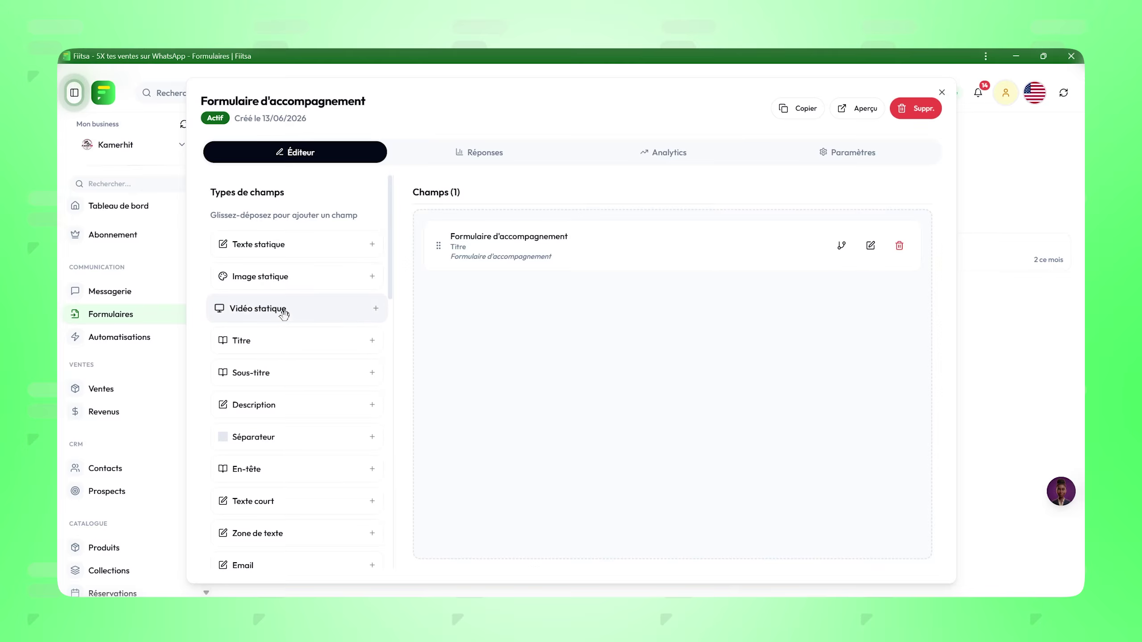
pyautogui.moveTo(254, 405); pyautogui.dragTo(521, 298)
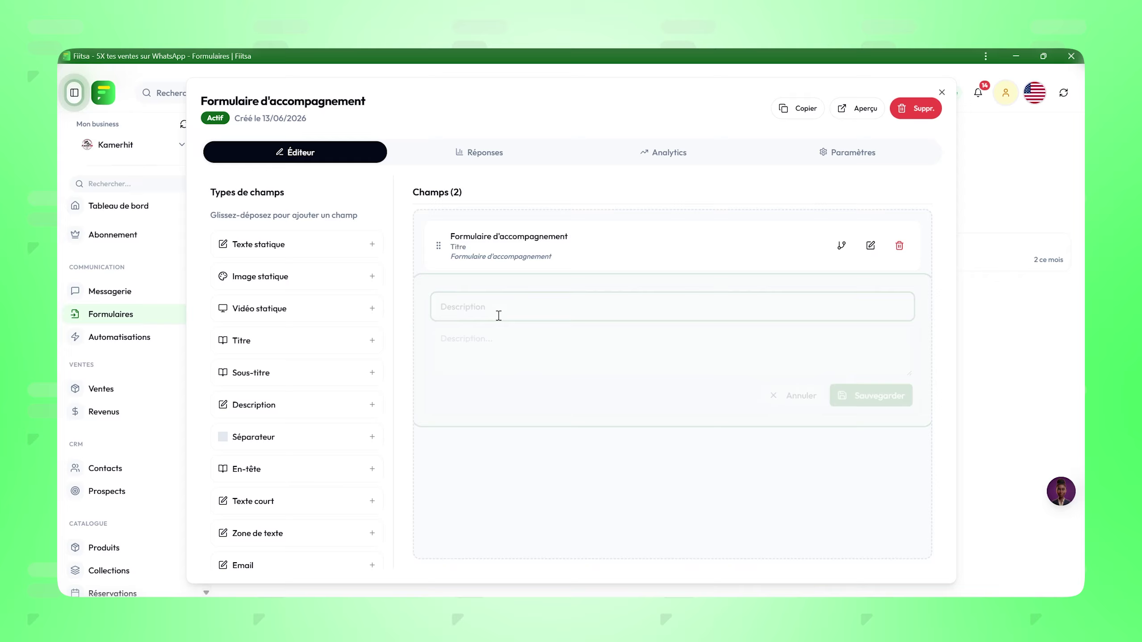
pyautogui.click(512, 366)
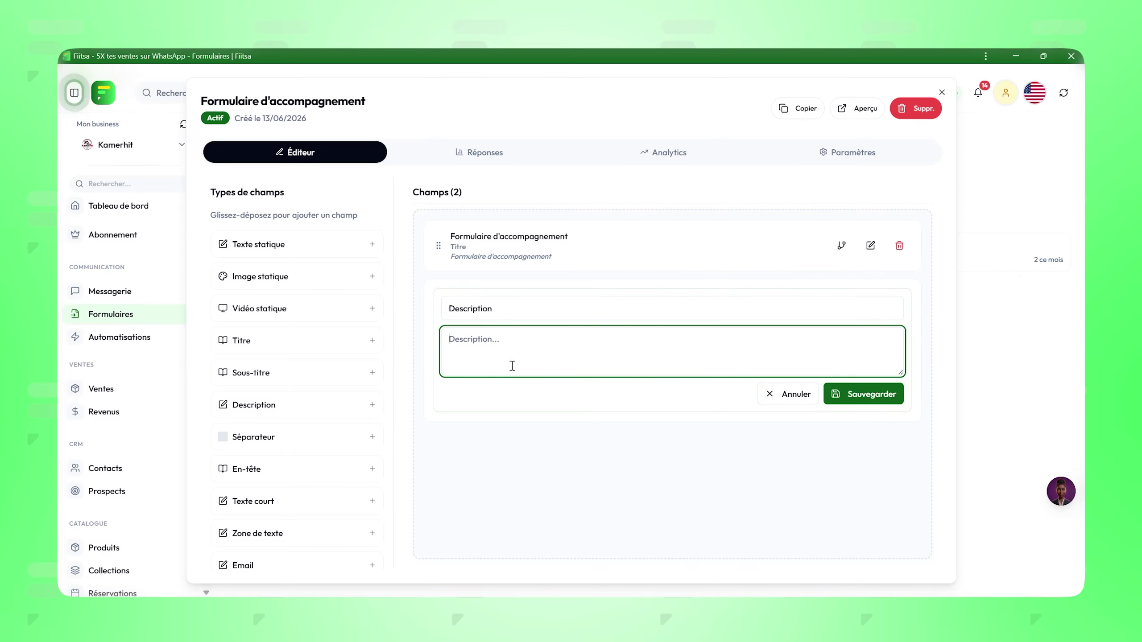
pyautogui.hotkey('ctrl', 'v')
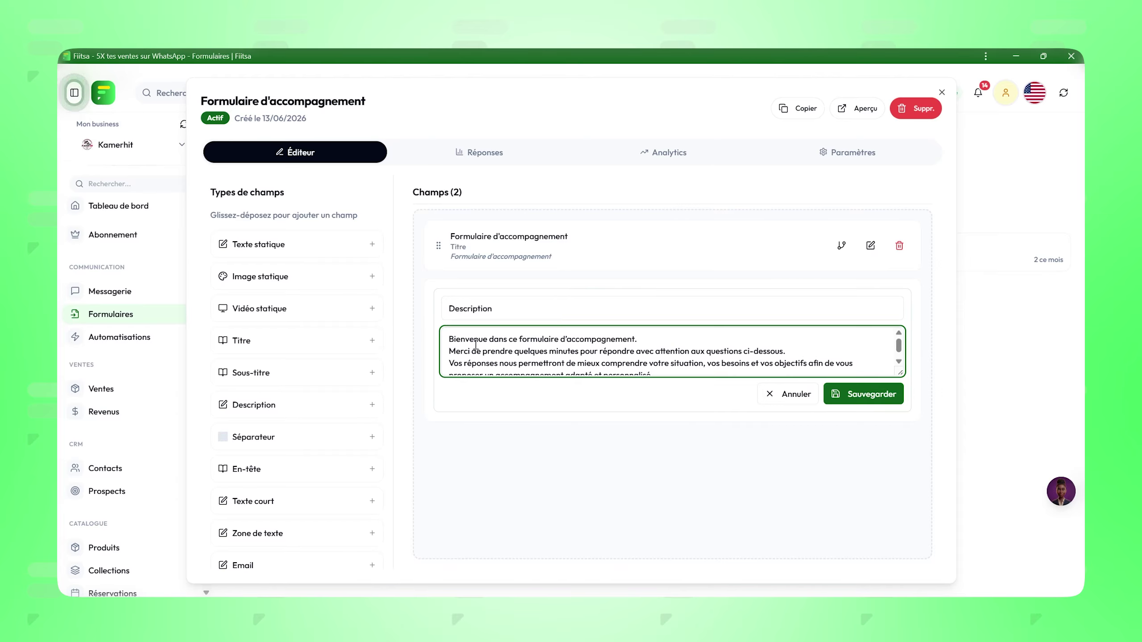
pyautogui.click(835, 395)
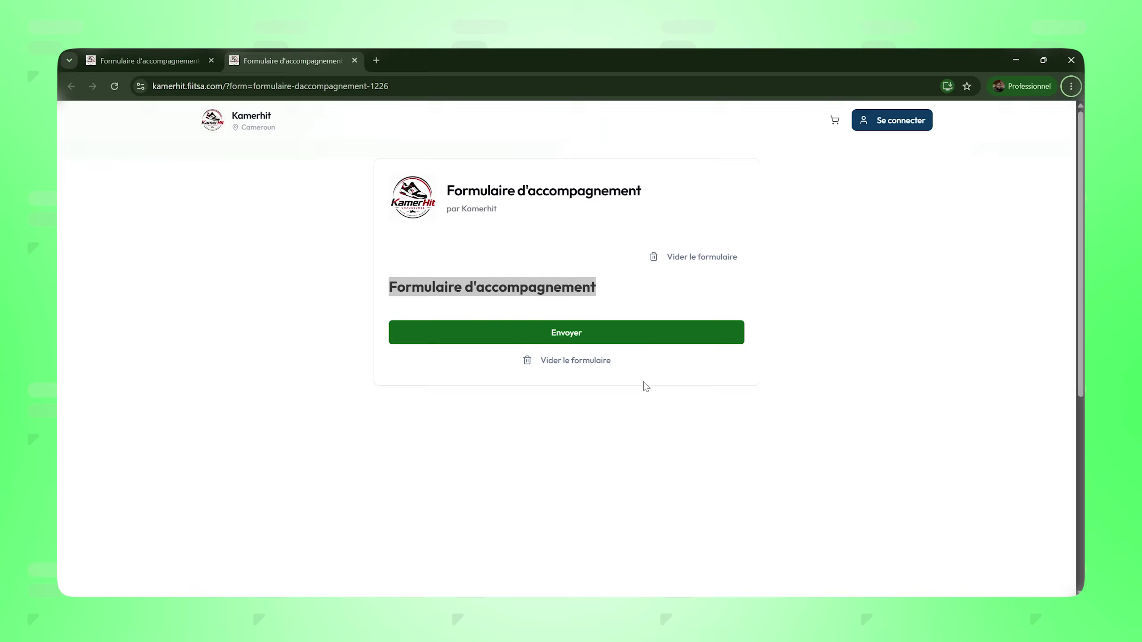
pyautogui.click(114, 86)
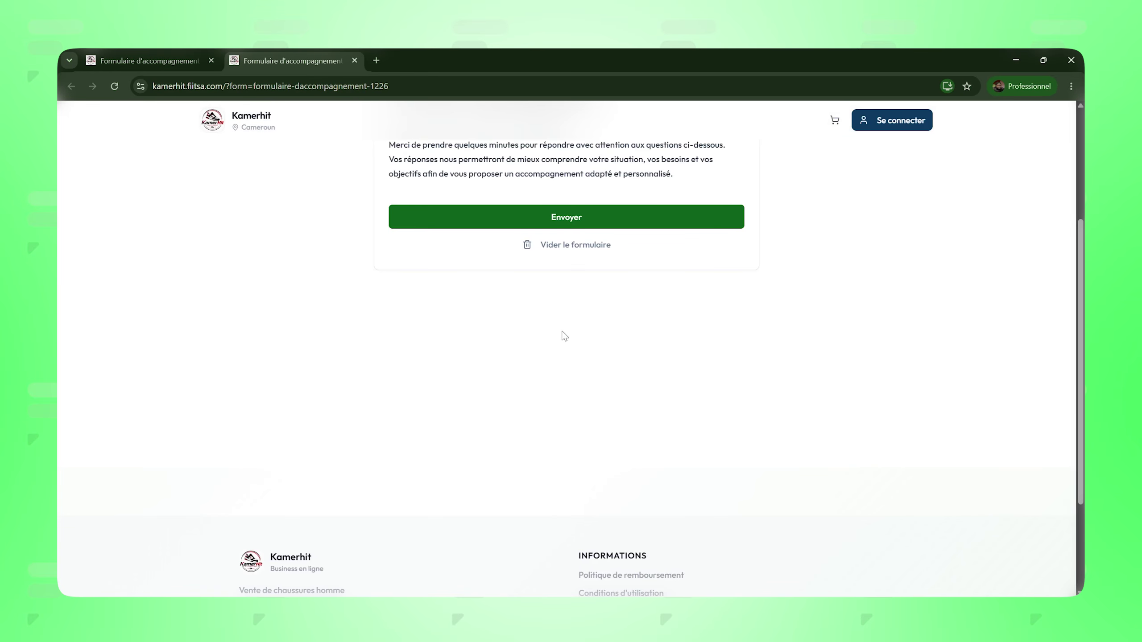
# Step: Check the heading and welcome paragraph on the public form preview
pyautogui.scroll(4, 472, 253)
pyautogui.moveTo(381, 282); pyautogui.dragTo(650, 297)
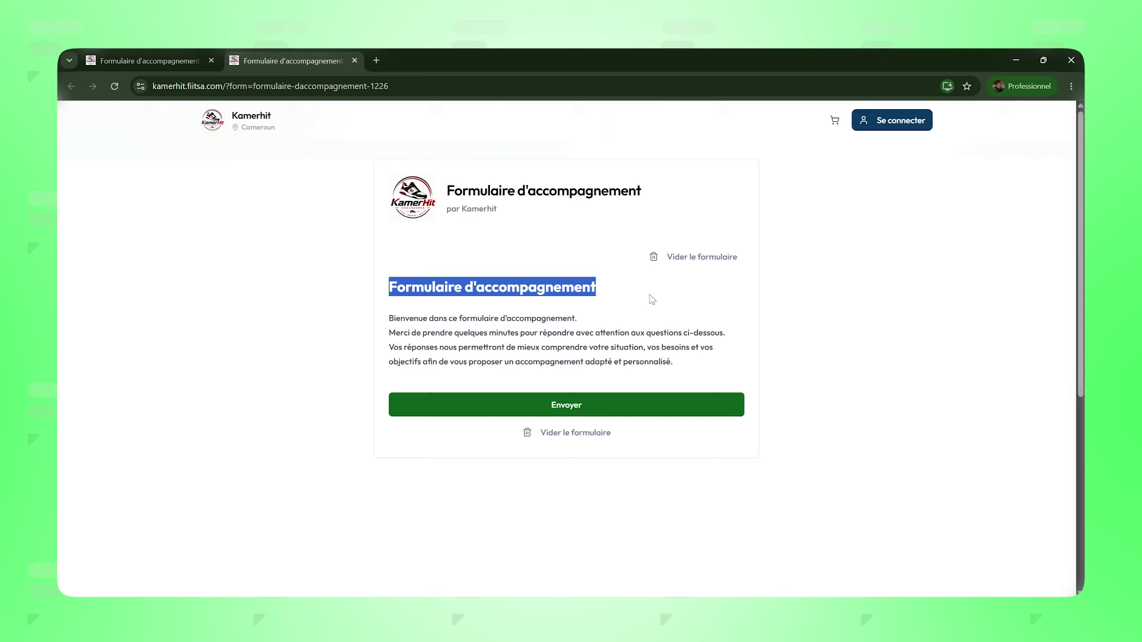
pyautogui.moveTo(392, 318); pyautogui.dragTo(675, 364)
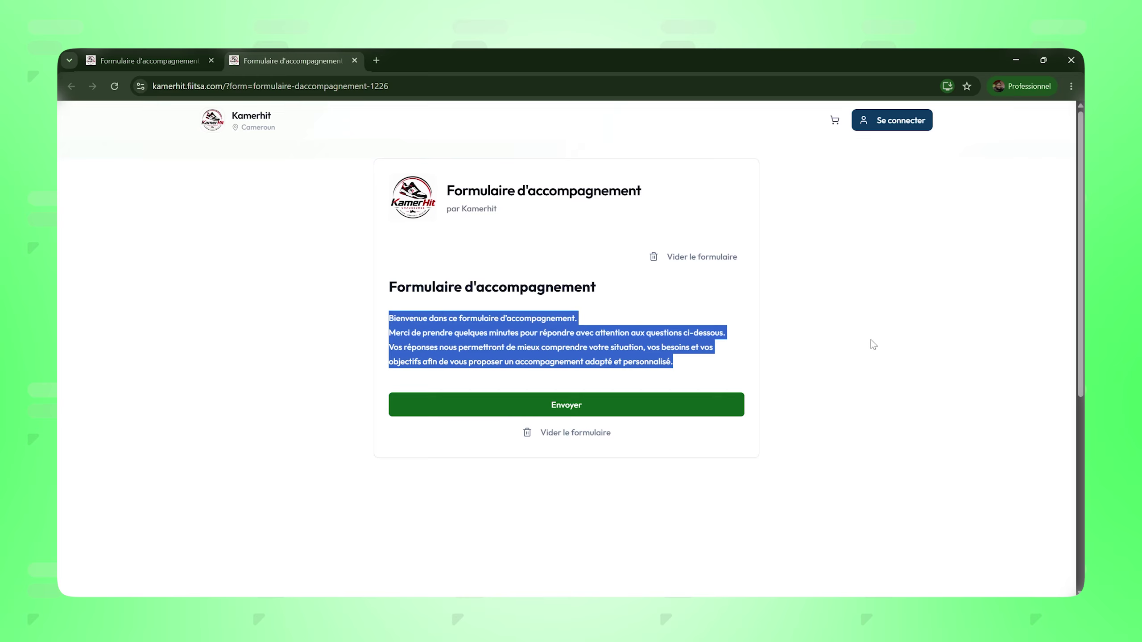
pyautogui.click(663, 294)
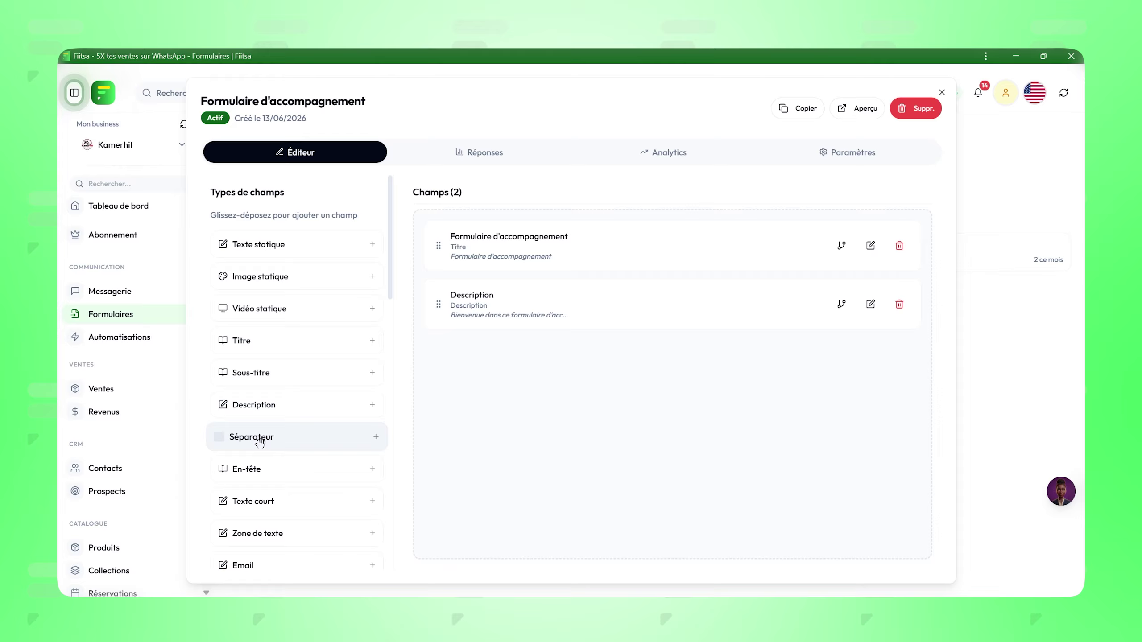
# Step: Add a Séparateur below the Description and browse the Types de champs list
pyautogui.moveTo(328, 437); pyautogui.dragTo(435, 351)
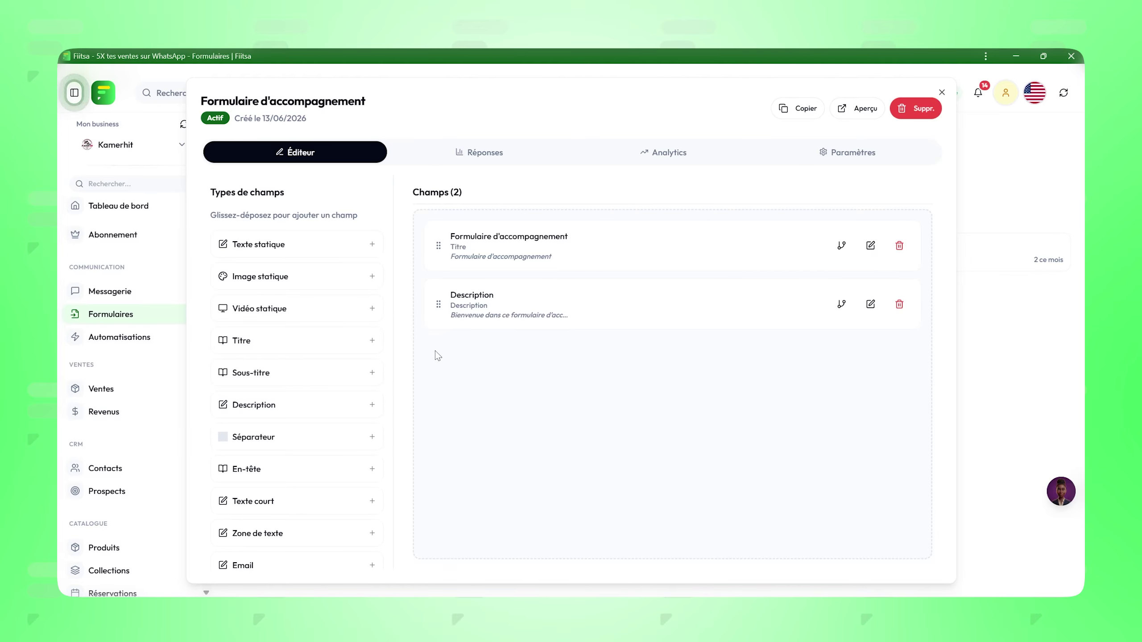
pyautogui.click(270, 439)
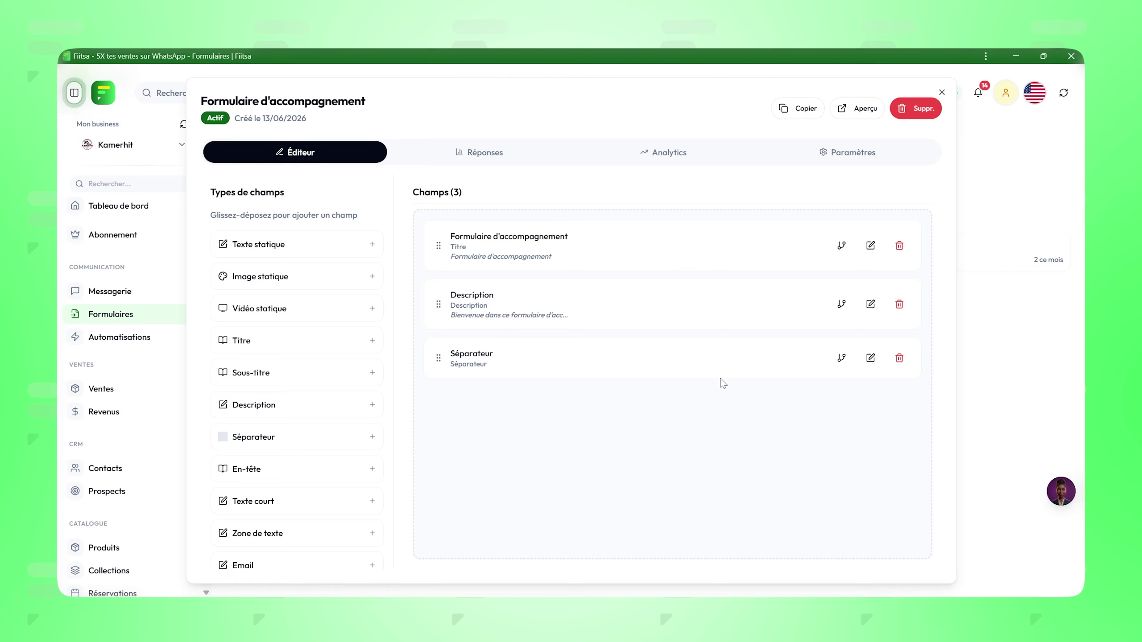
pyautogui.scroll(-3, 277, 423)
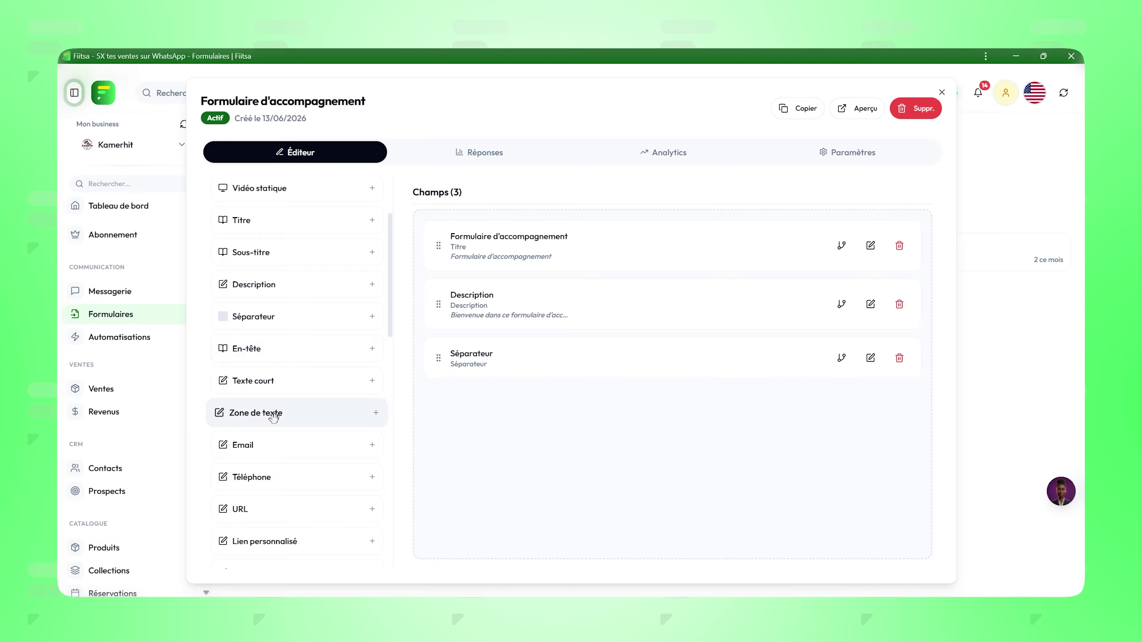
pyautogui.scroll(-3, 274, 417)
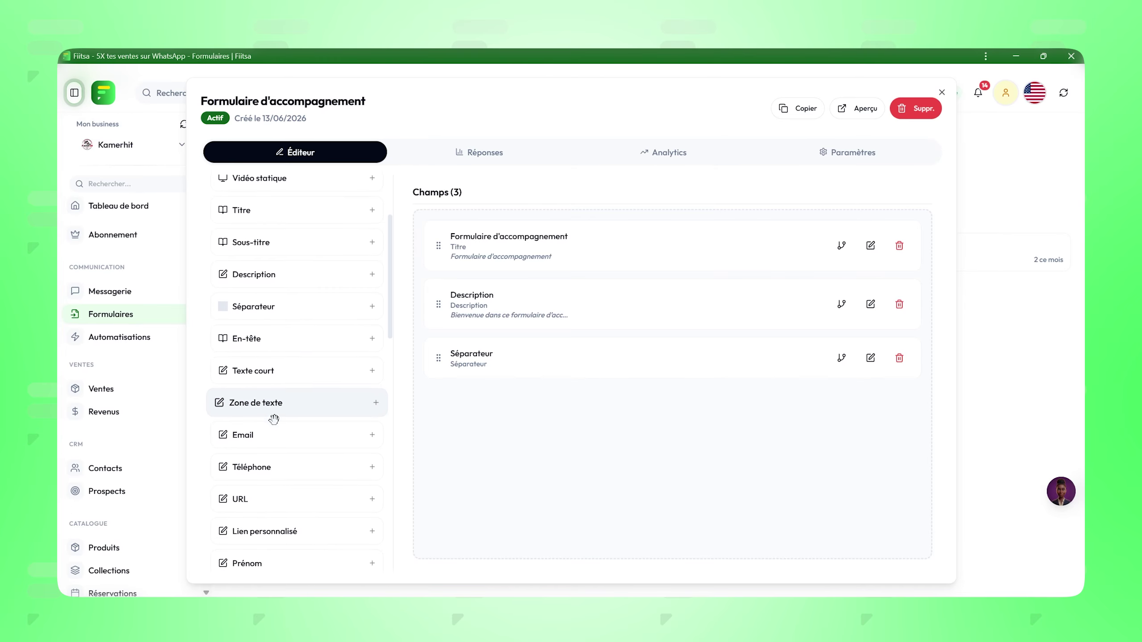
pyautogui.scroll(-1, 234, 461)
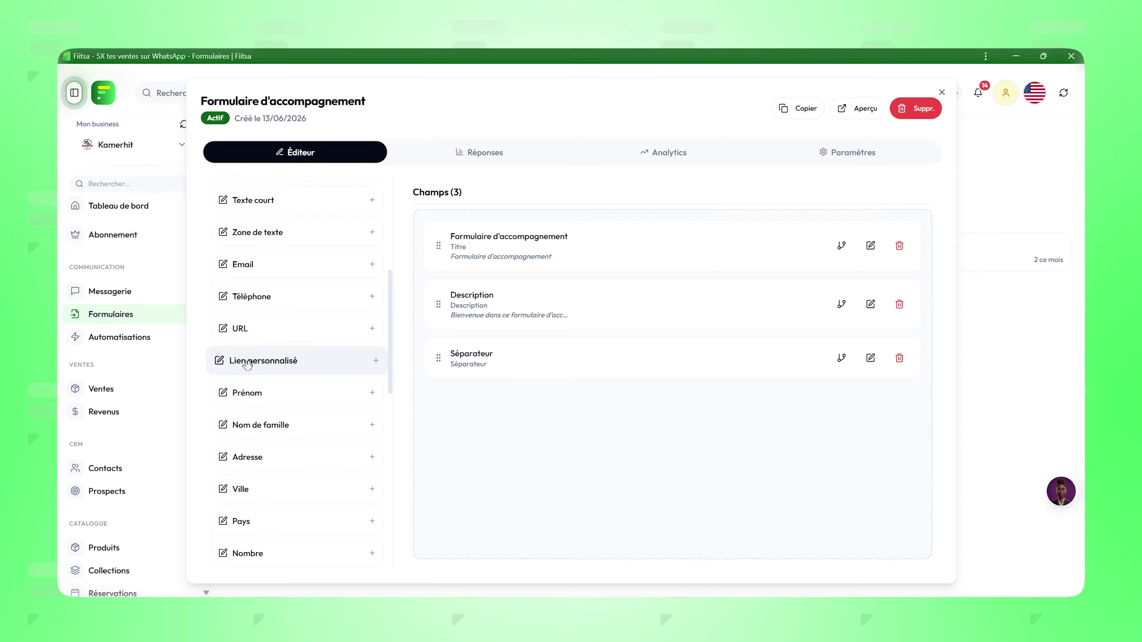
pyautogui.scroll(3, 248, 373)
pyautogui.scroll(1, 248, 376)
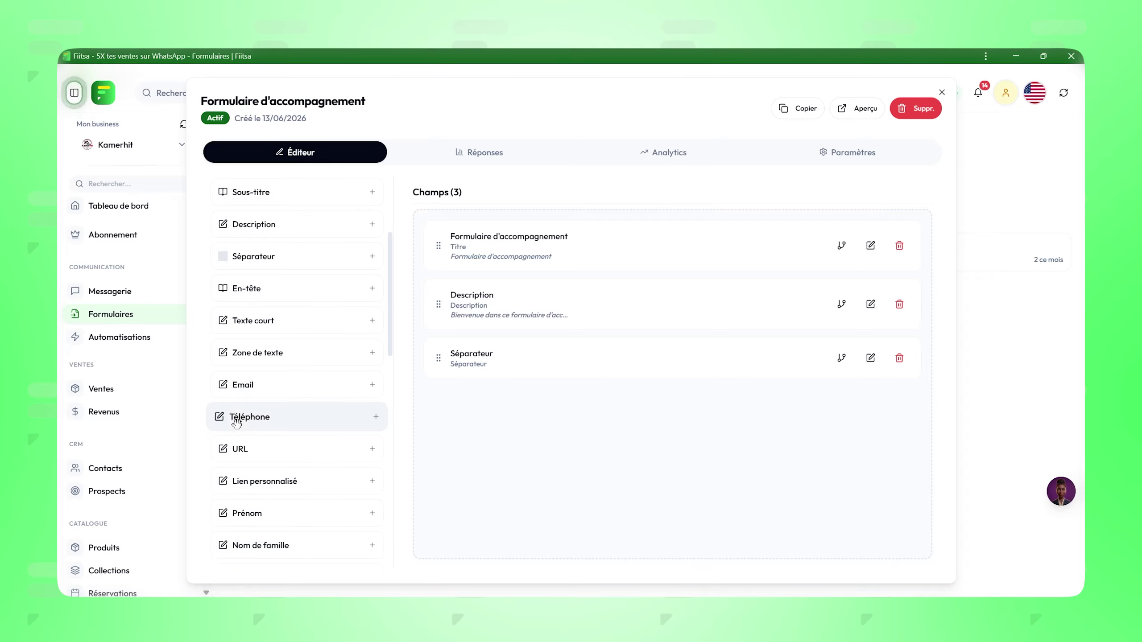
pyautogui.scroll(2, 253, 387)
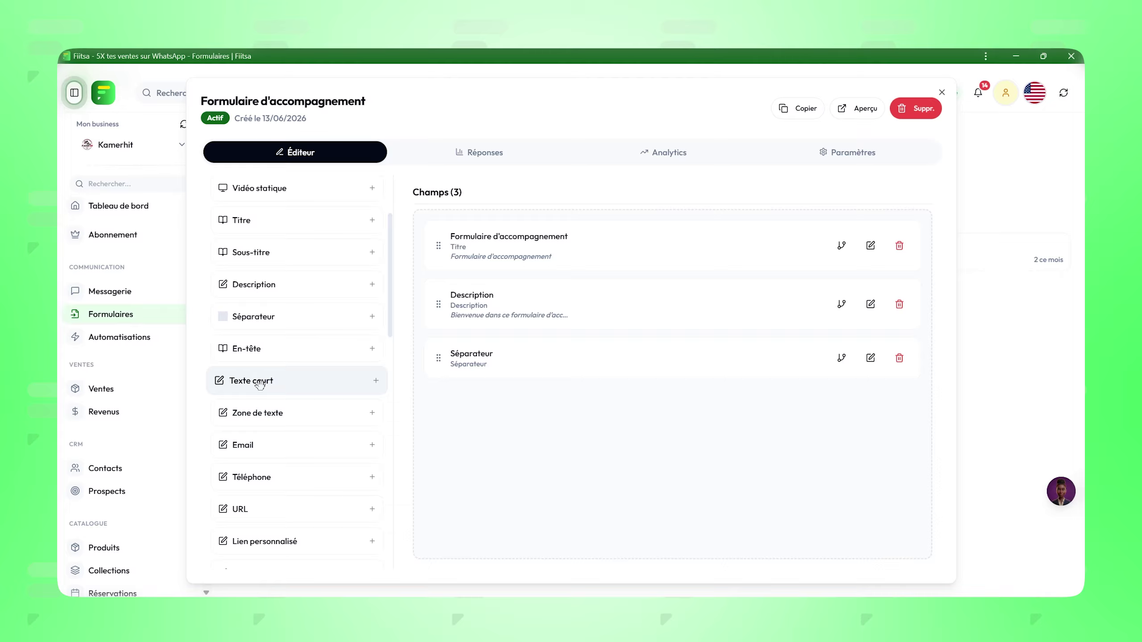
# Step: Add a required Texte court 'Quel est votre nom complet ?' with placeholder 'votre nom complet'
pyautogui.moveTo(260, 383); pyautogui.dragTo(440, 404)
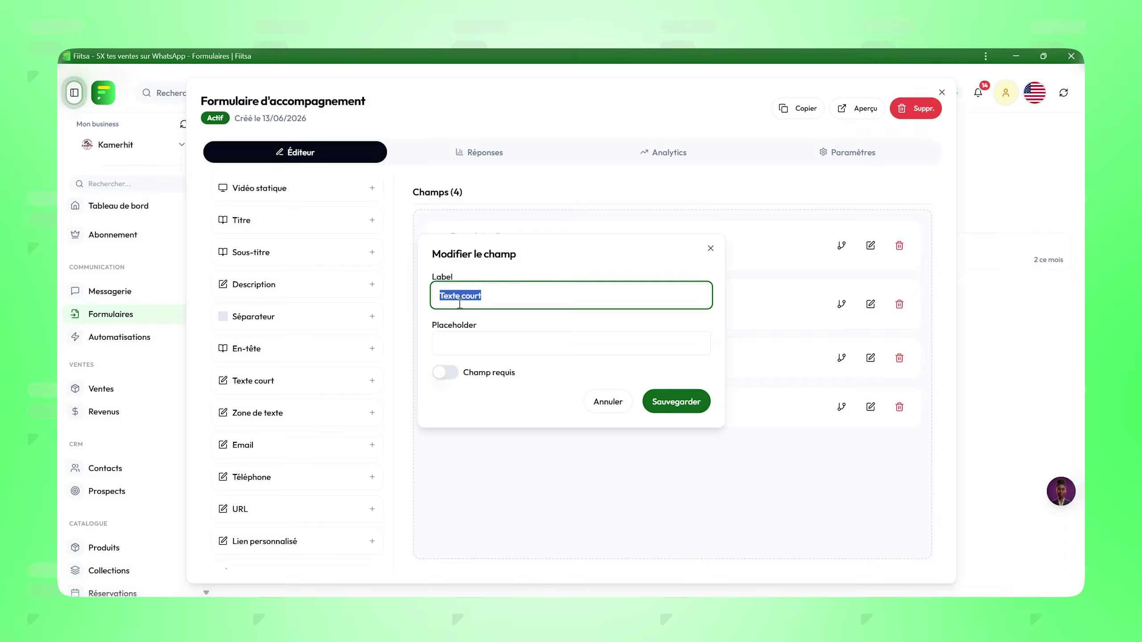
pyautogui.write('Quel est votre nom complet ?')
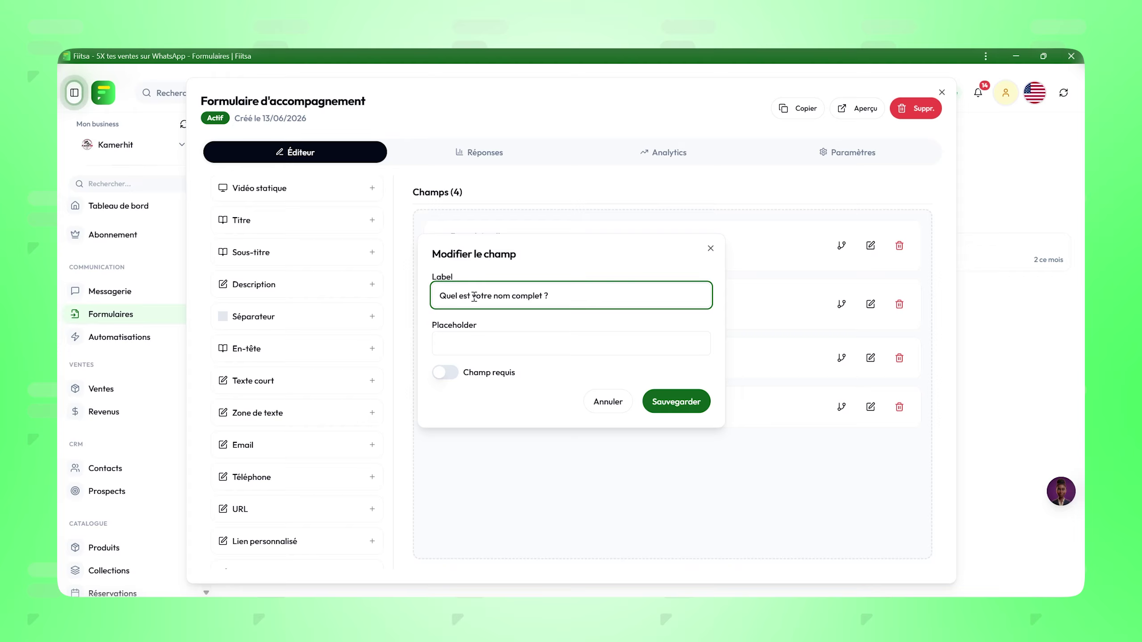
pyautogui.moveTo(474, 297); pyautogui.dragTo(540, 297)
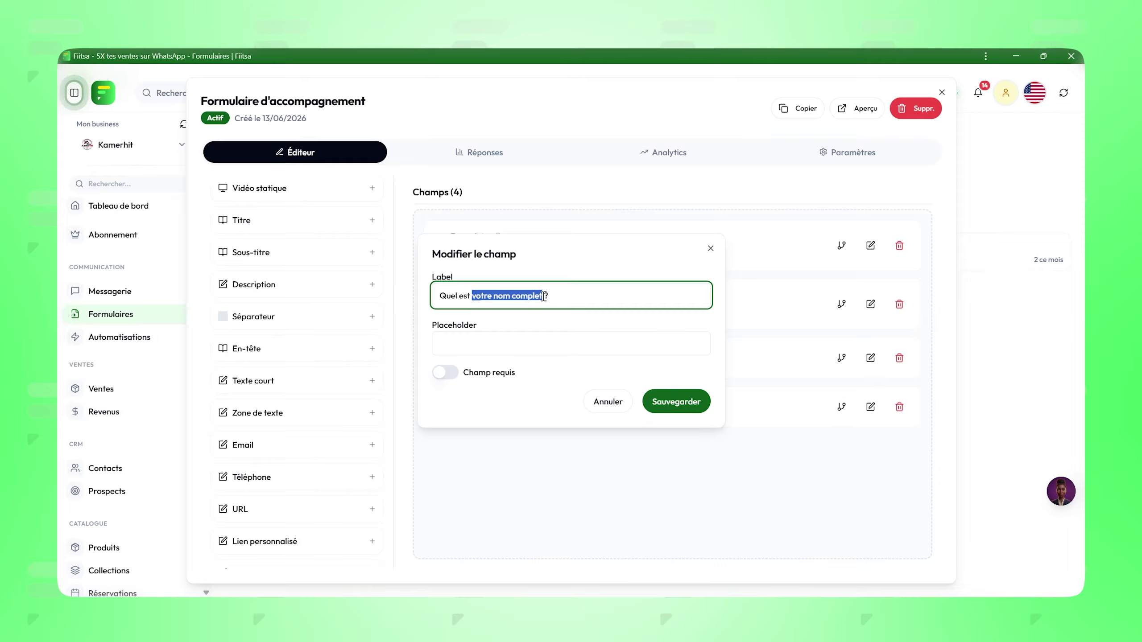
pyautogui.click(483, 340)
pyautogui.write('votre nom complet')
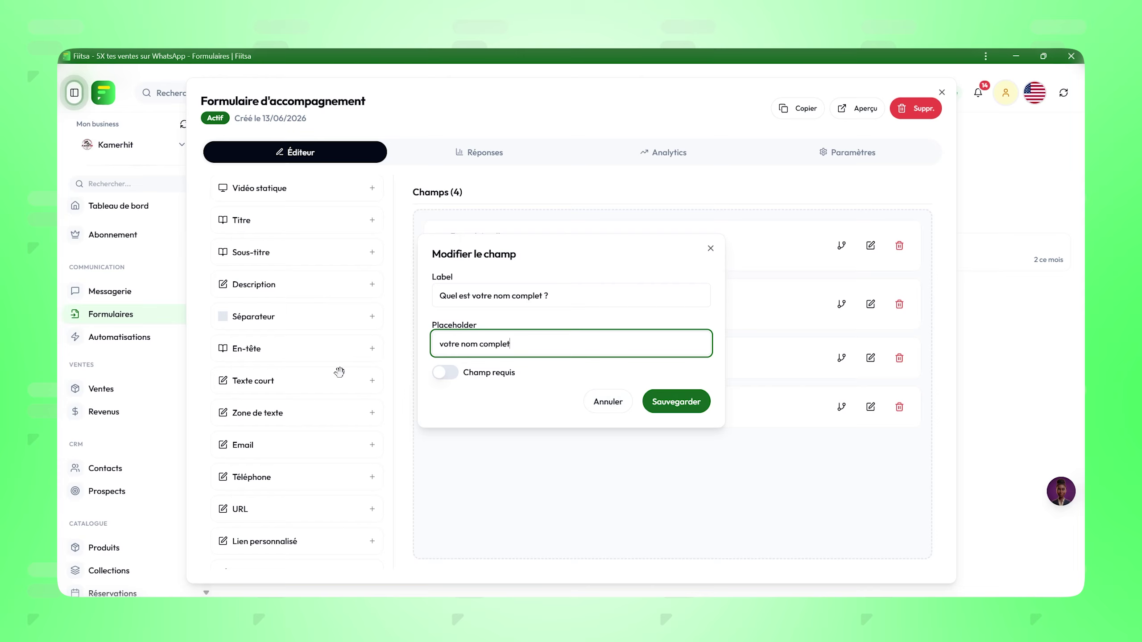
pyautogui.click(444, 374)
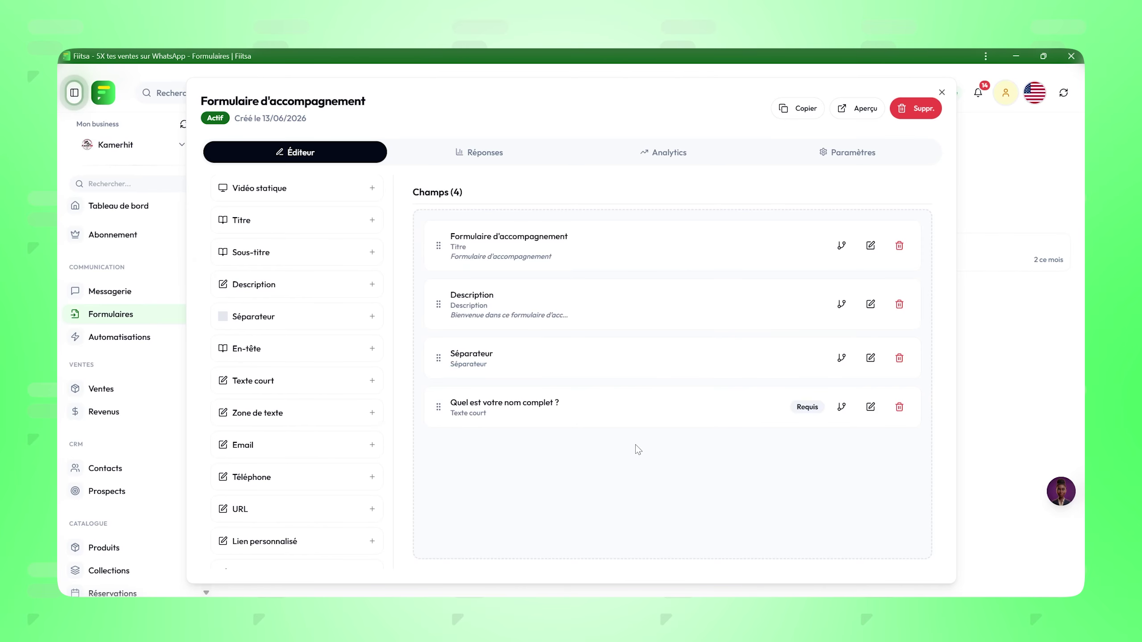
pyautogui.hotkey('alt', 'Tab')
pyautogui.hotkey('alt', 'Tab')
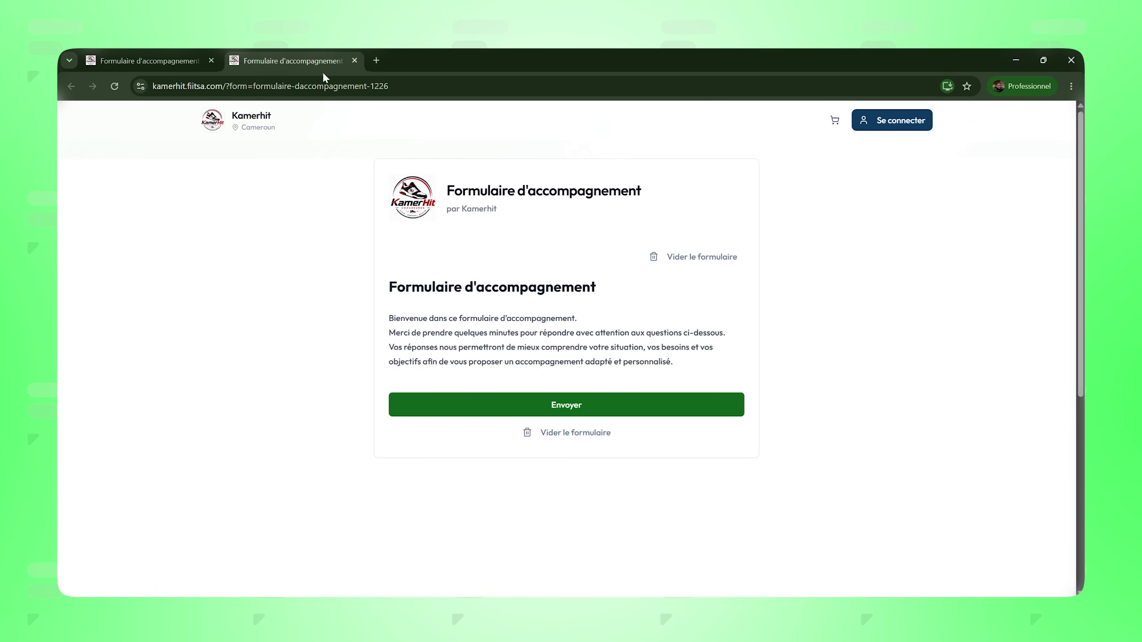
# Step: Reload the public form and test the required name field in the preview
pyautogui.press('F5')
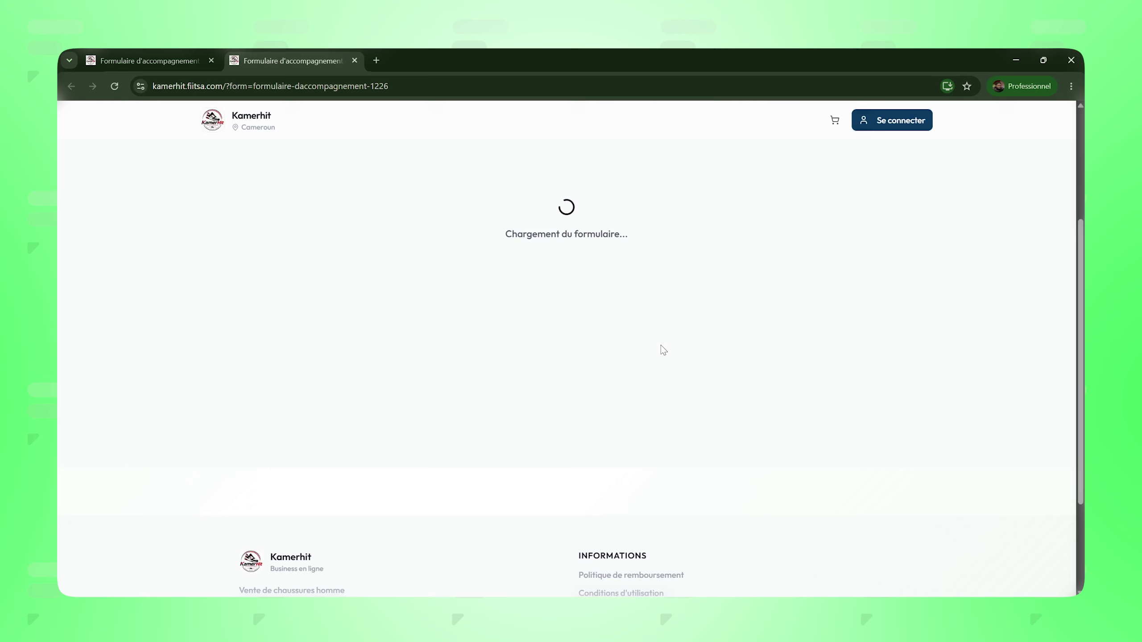
pyautogui.scroll(5, 663, 349)
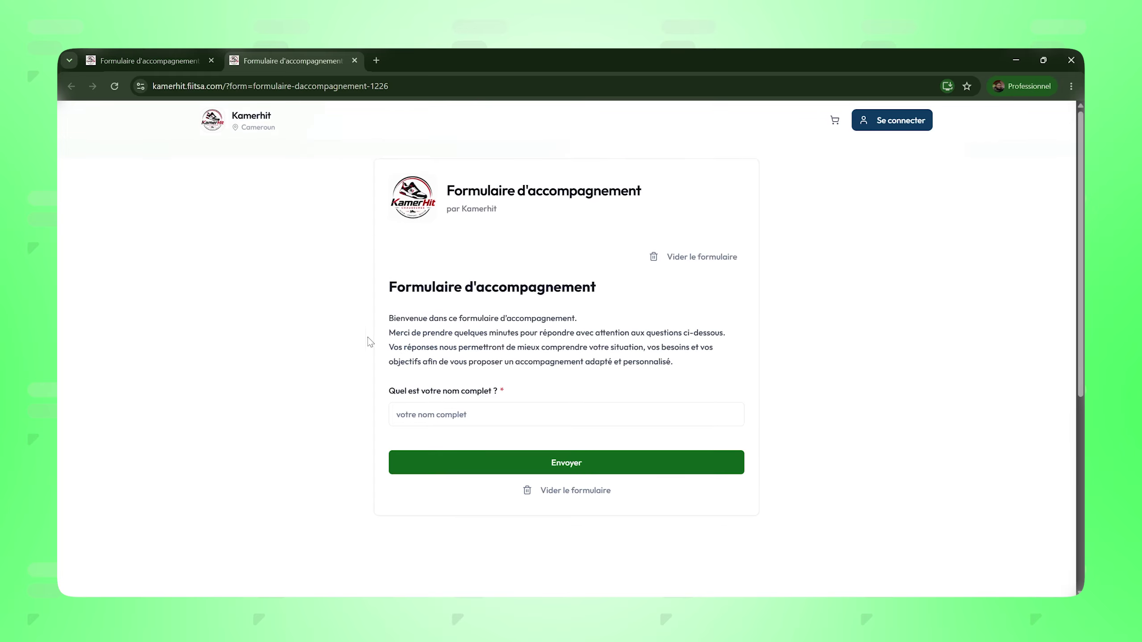
pyautogui.moveTo(382, 392); pyautogui.dragTo(505, 404)
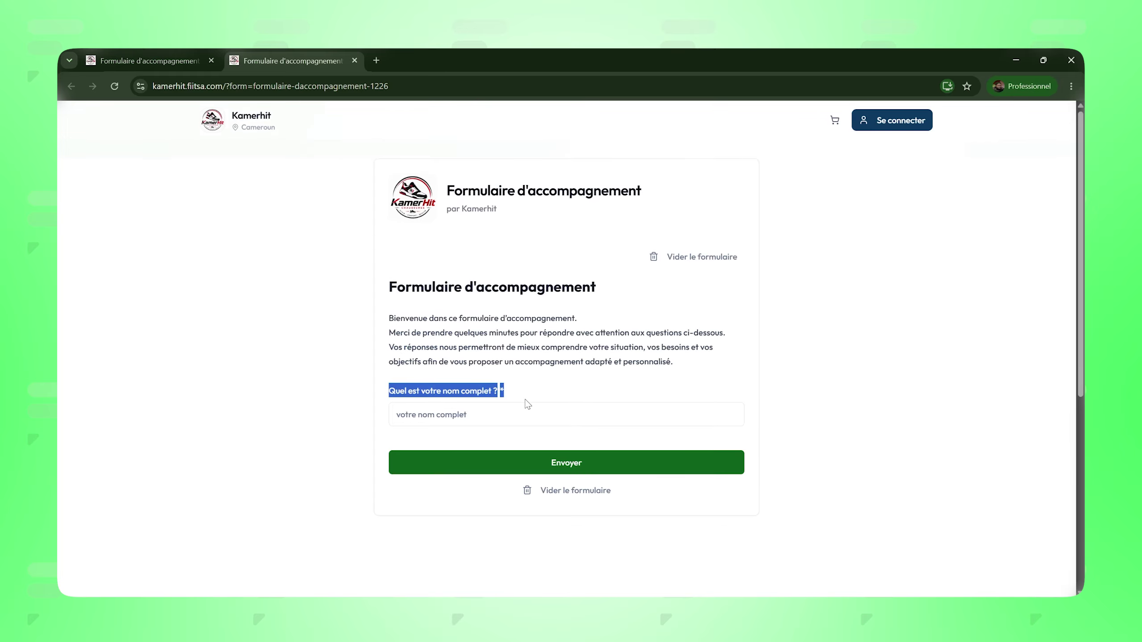
pyautogui.click(427, 412)
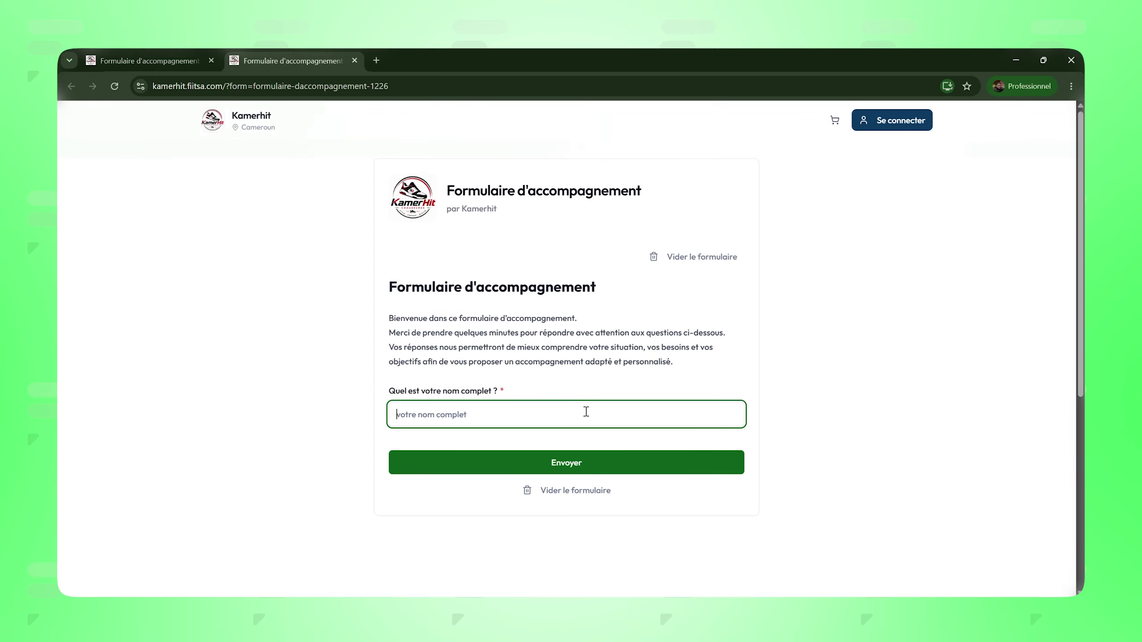
pyautogui.hotkey('alt', 'Tab')
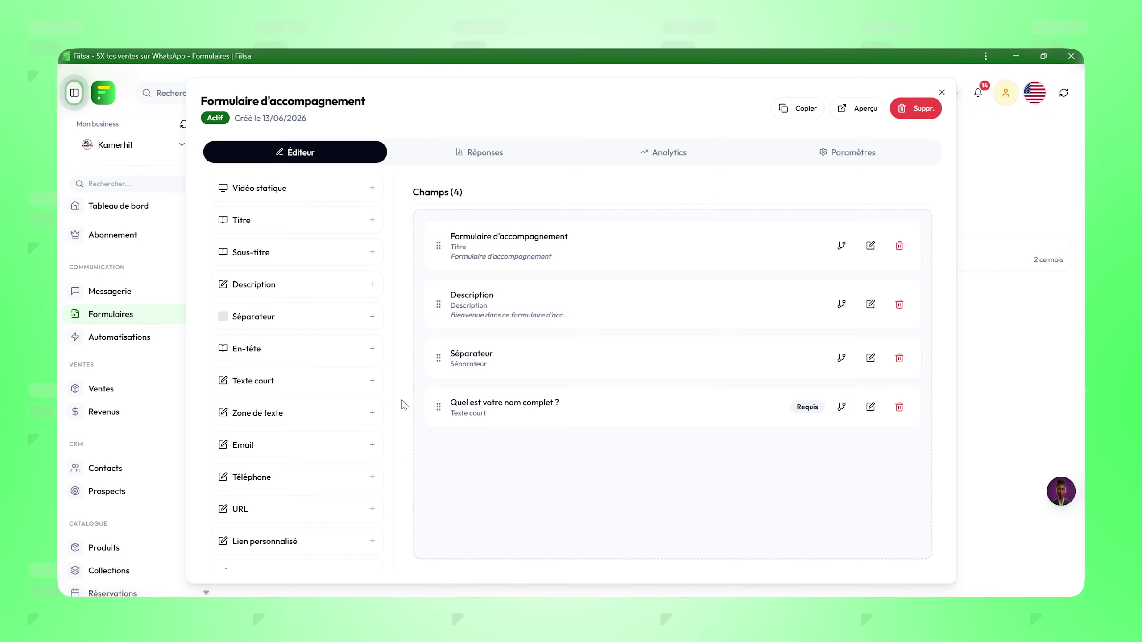
# Step: Add a Téléphone field 'Quel est votre numéro WhatsApp ?' with placeholder 'votre numéro WhatsApp' and save
pyautogui.scroll(-5, 294, 435)
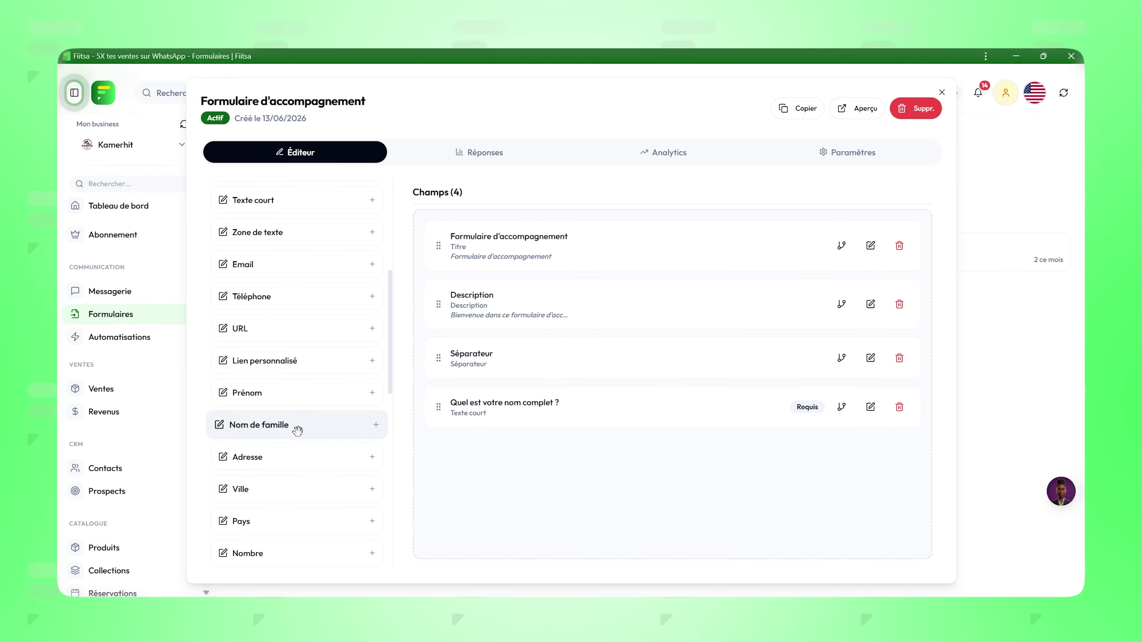
pyautogui.scroll(-3, 297, 428)
pyautogui.scroll(3, 297, 427)
pyautogui.moveTo(269, 300); pyautogui.dragTo(406, 466)
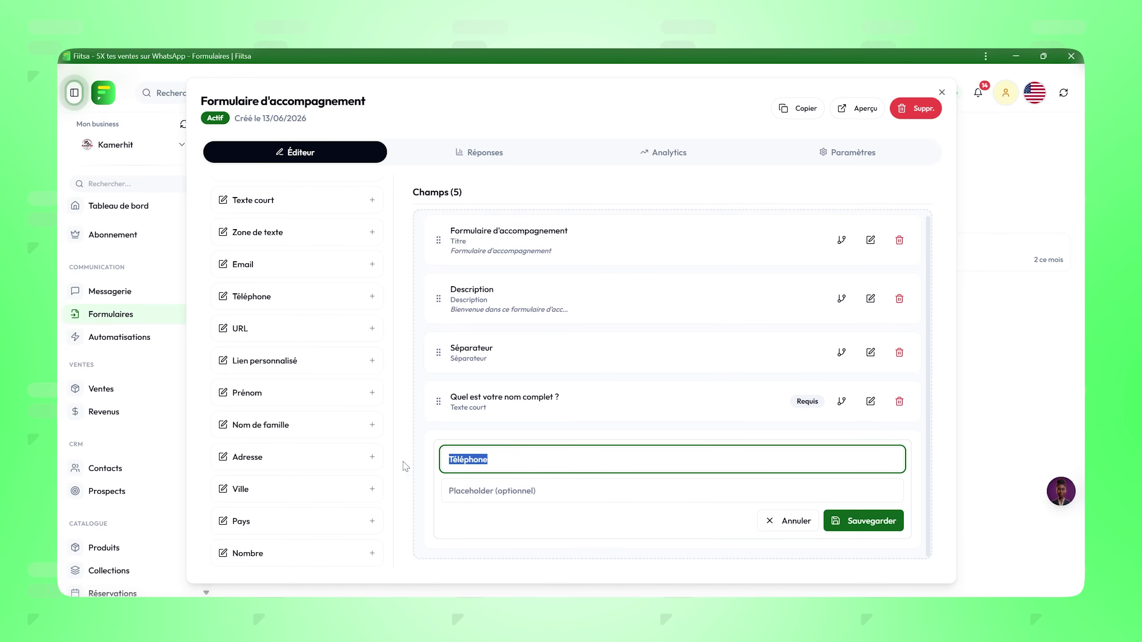
pyautogui.write('Quel est votre numéro WhatsApp ?')
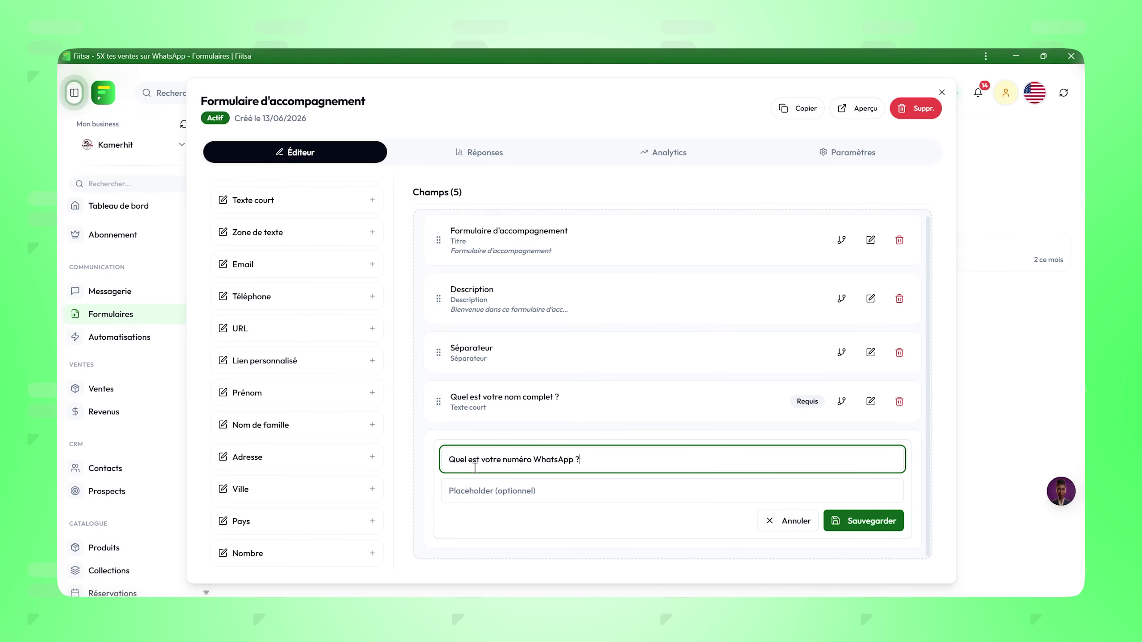
pyautogui.moveTo(481, 462); pyautogui.dragTo(579, 462)
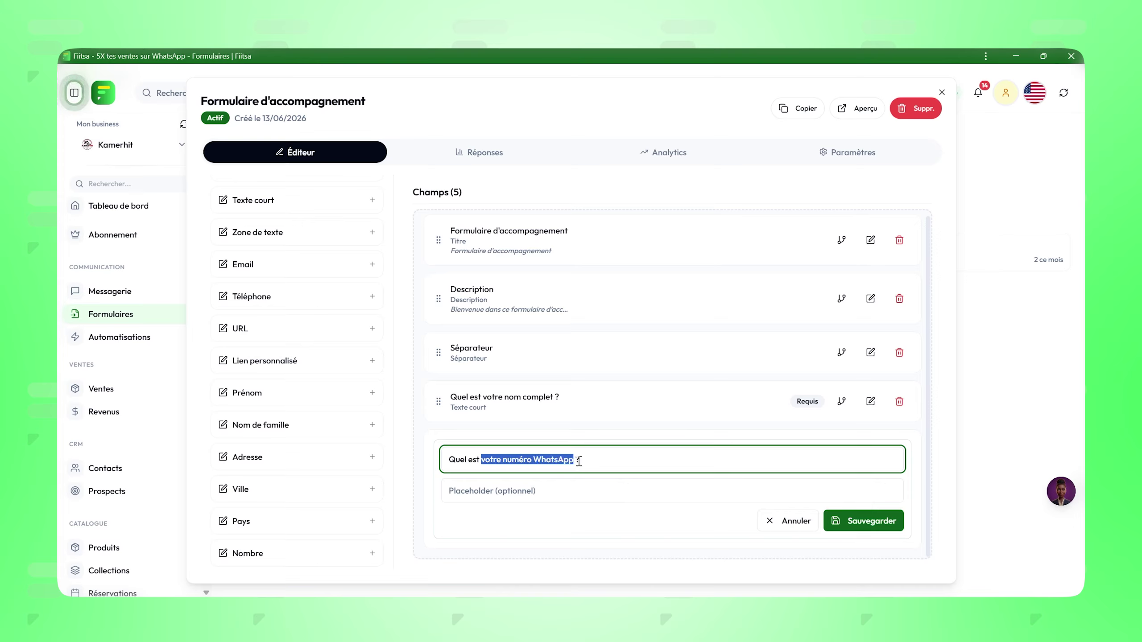
pyautogui.hotkey('ctrl', 'c')
pyautogui.click(552, 498)
pyautogui.hotkey('ctrl', 'v')
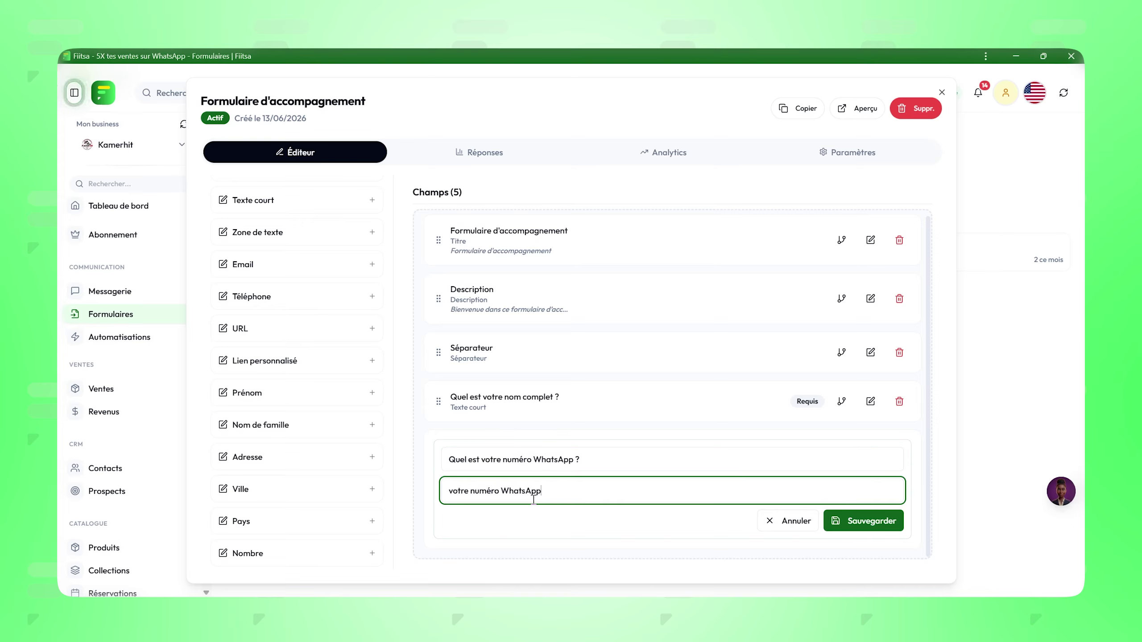
pyautogui.click(858, 522)
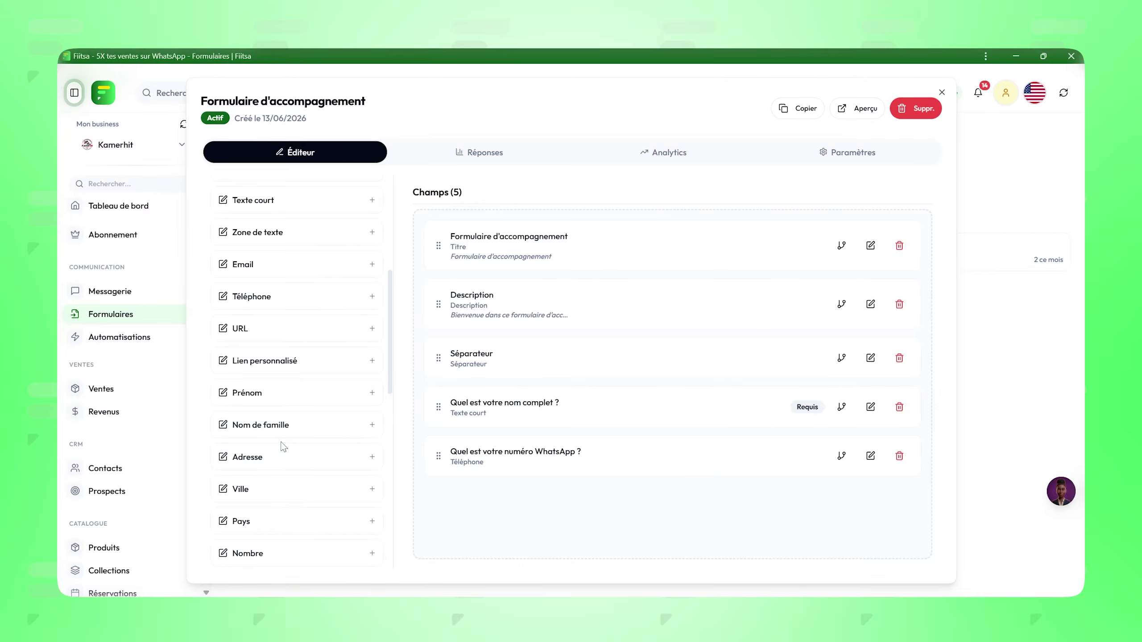
# Step: Add an Email field to the form and relabel it 'Quelle est votre adresse email ?'
pyautogui.scroll(-1, 245, 481)
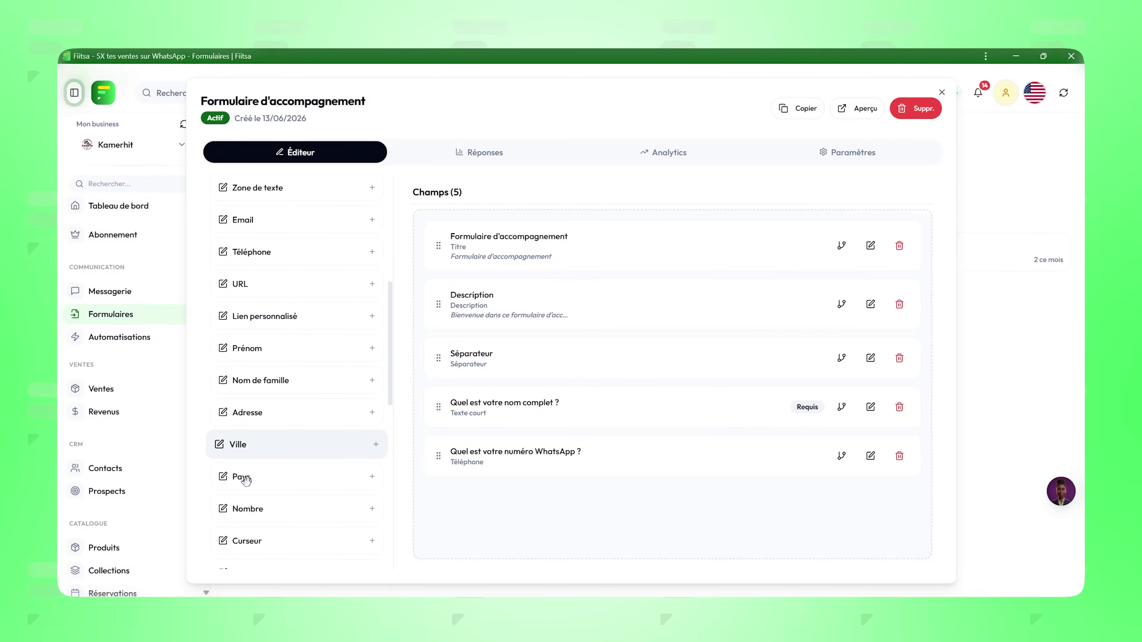
pyautogui.scroll(-2, 245, 480)
pyautogui.scroll(4, 245, 480)
pyautogui.moveTo(248, 265); pyautogui.dragTo(478, 514)
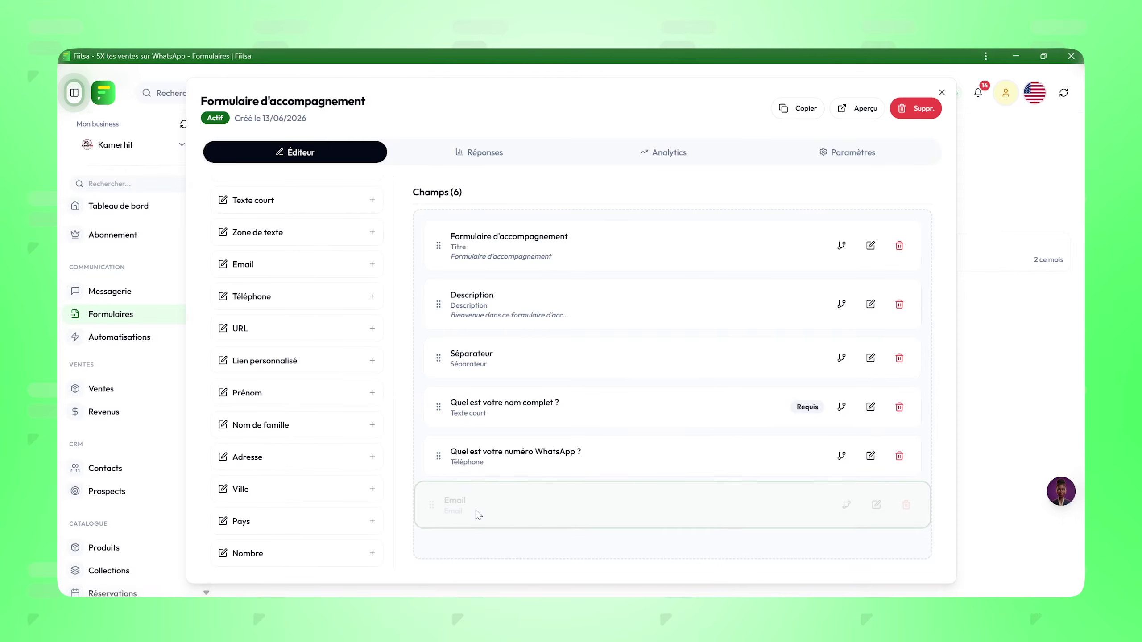
pyautogui.click(478, 514)
pyautogui.doubleClick(481, 515)
pyautogui.write('Quelle est votre adresse email ?')
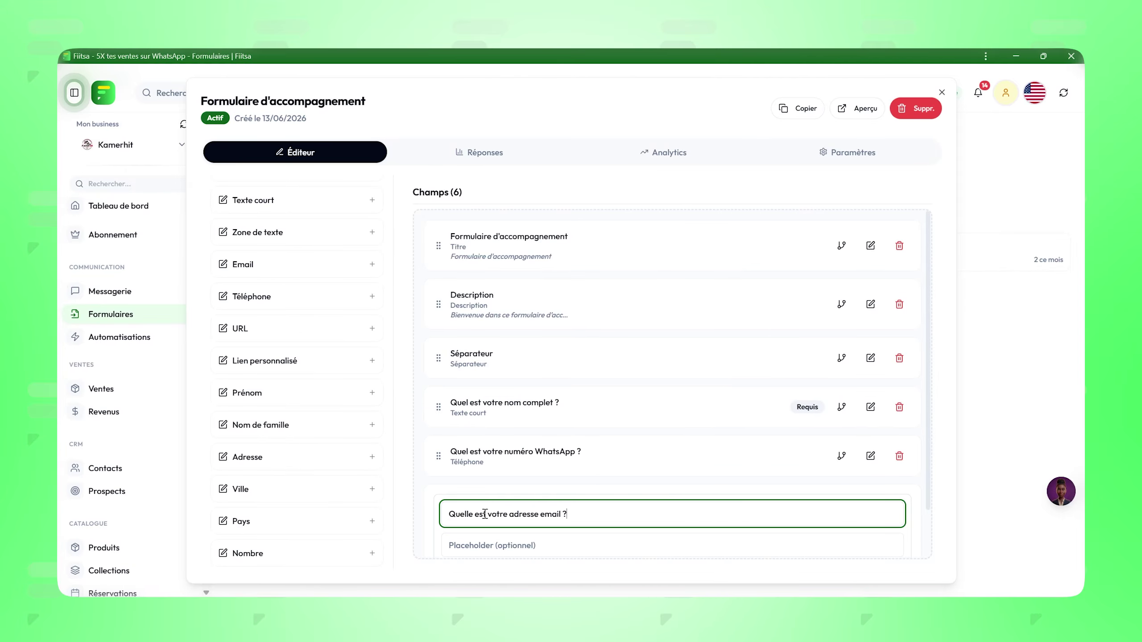
# Step: Give the email question an example email address as its placeholder and save it
pyautogui.scroll(-2, 496, 510)
pyautogui.moveTo(489, 458); pyautogui.dragTo(564, 467)
pyautogui.click(533, 485)
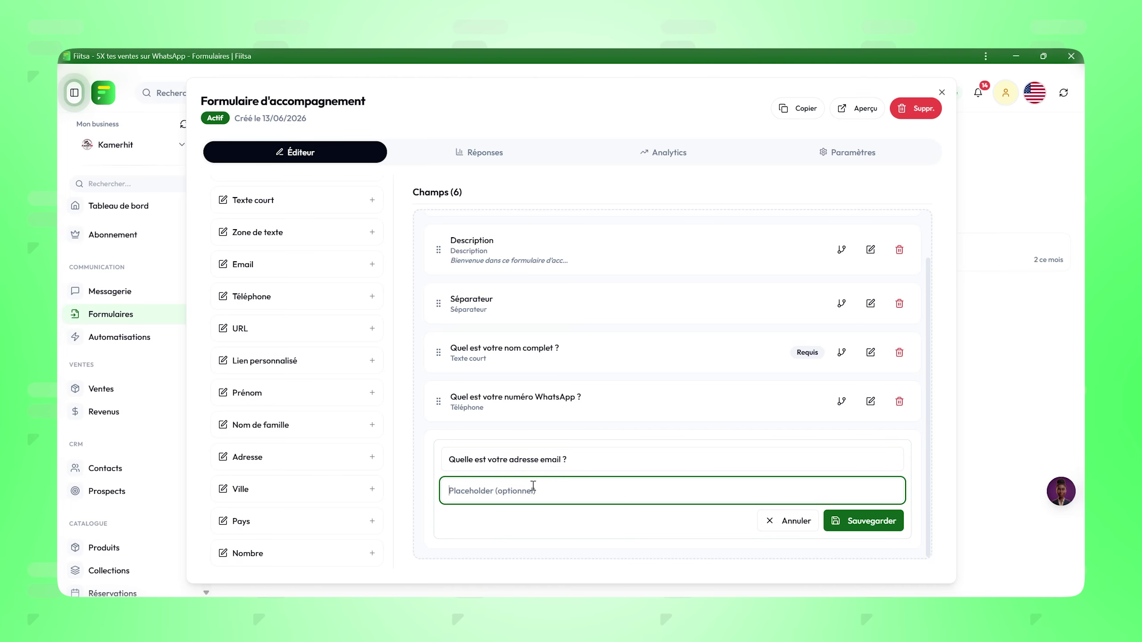
pyautogui.write('Ex:')
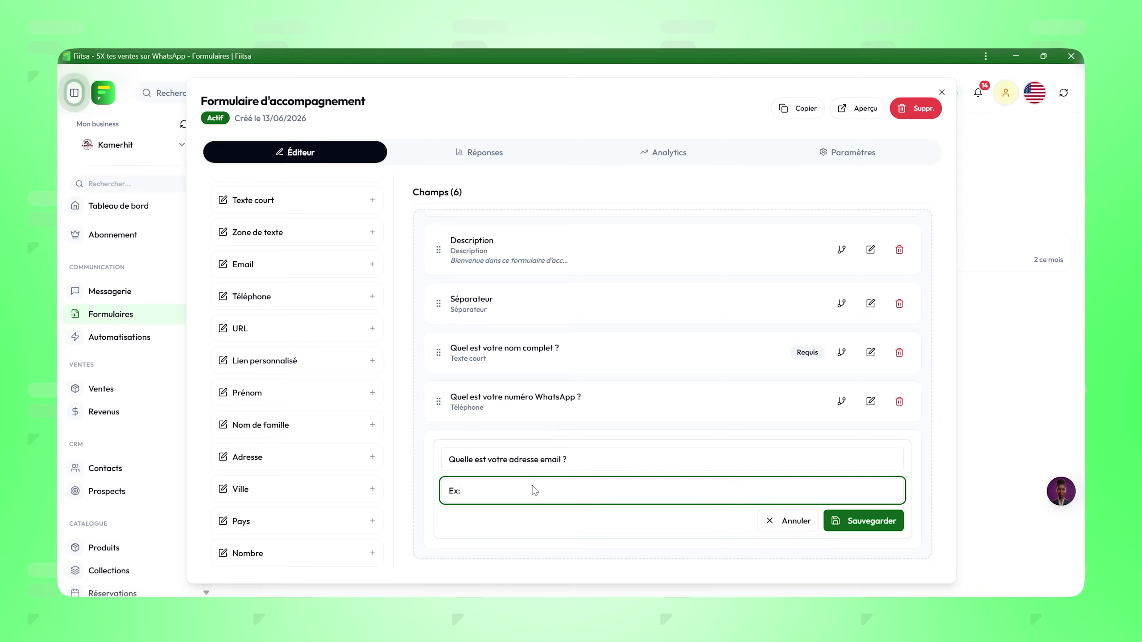
pyautogui.write(' john@g')
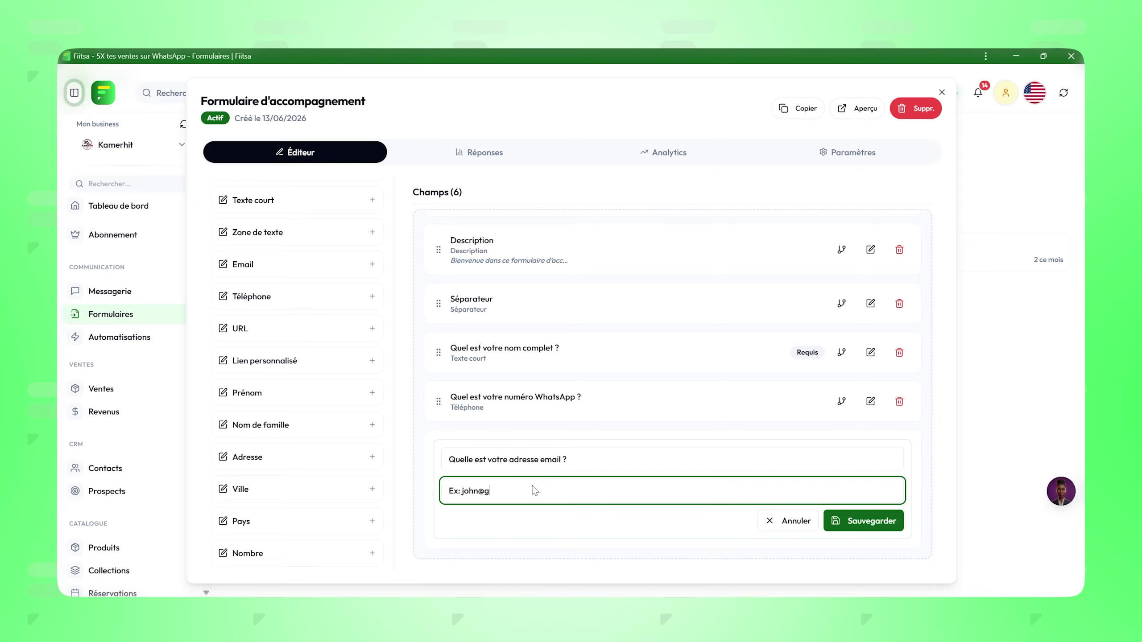
pyautogui.write('mail.com')
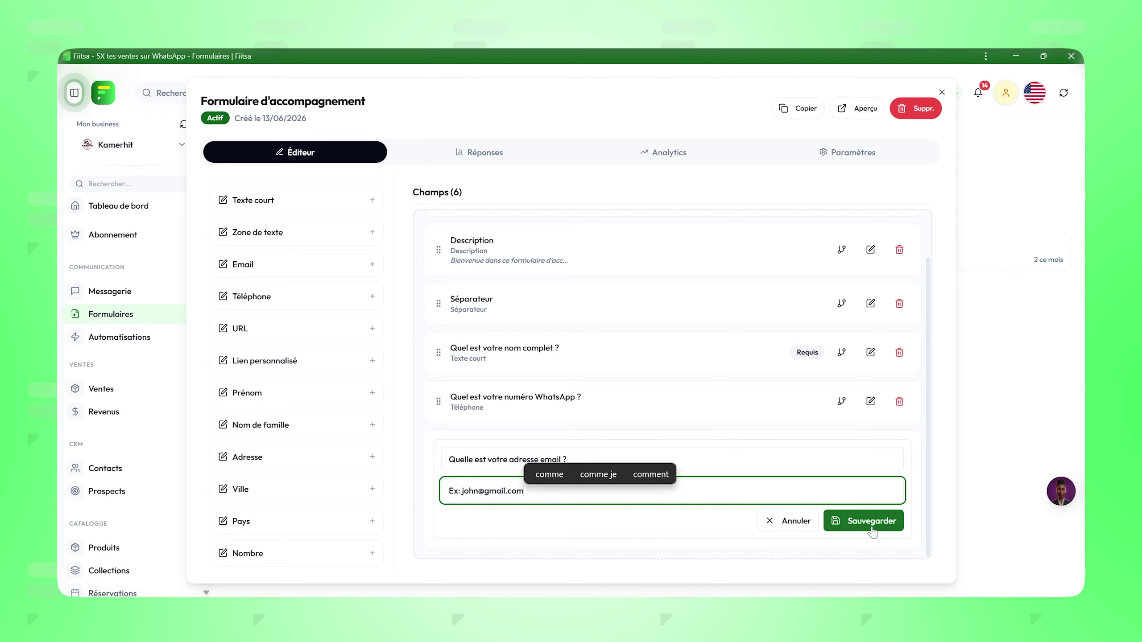
pyautogui.click(872, 531)
pyautogui.hotkey('alt', 'Tab')
pyautogui.press('Tab')
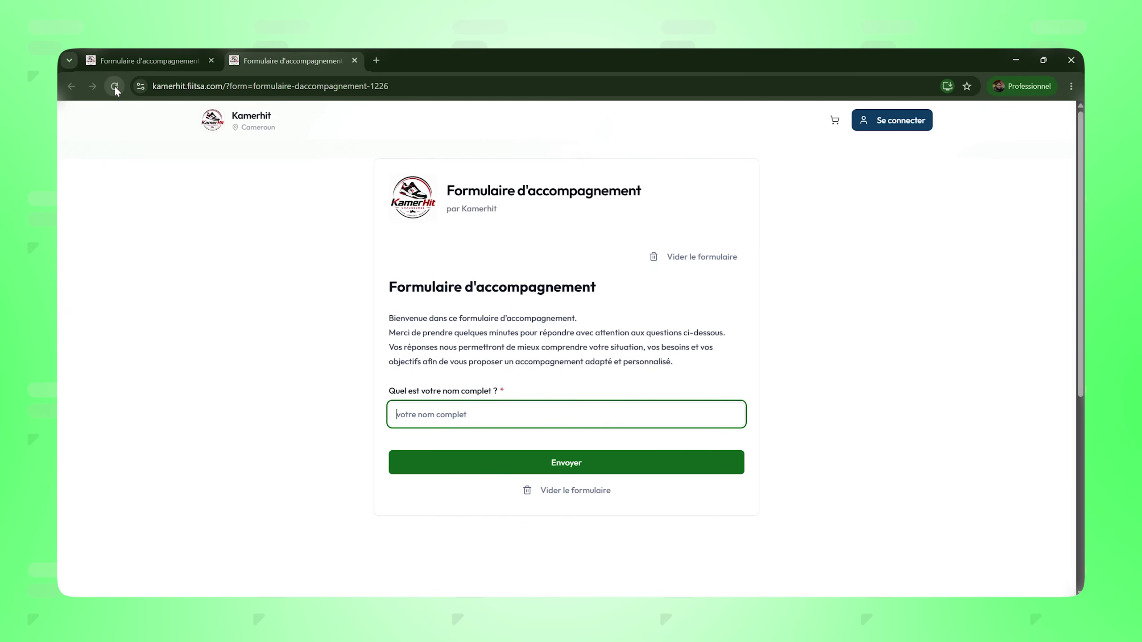
pyautogui.click(115, 88)
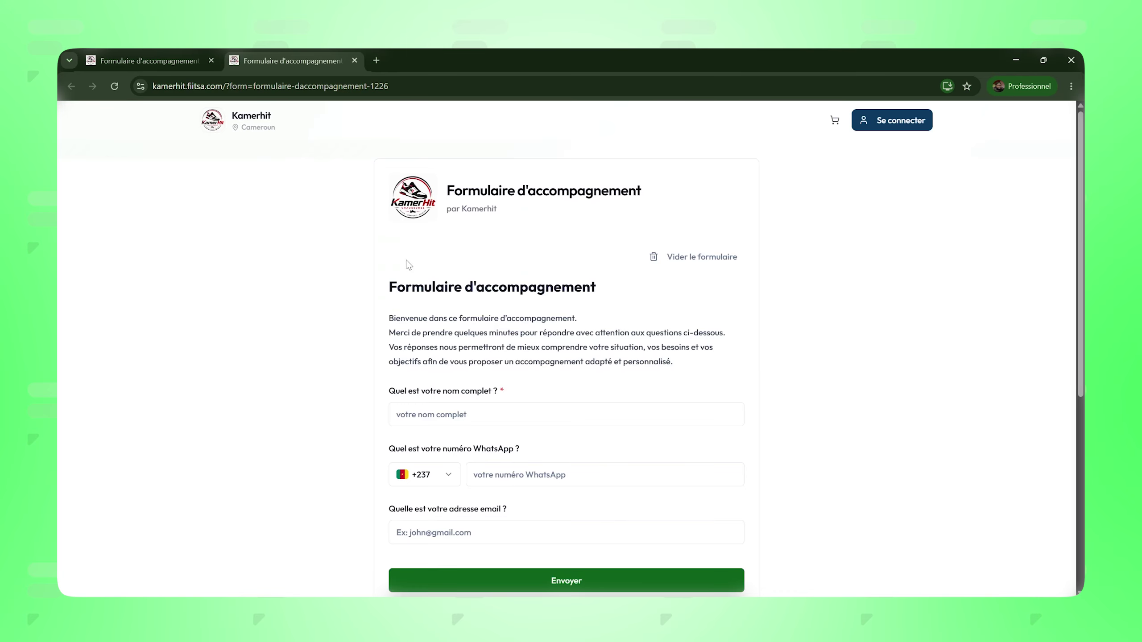
pyautogui.scroll(-2, 424, 295)
pyautogui.click(452, 349)
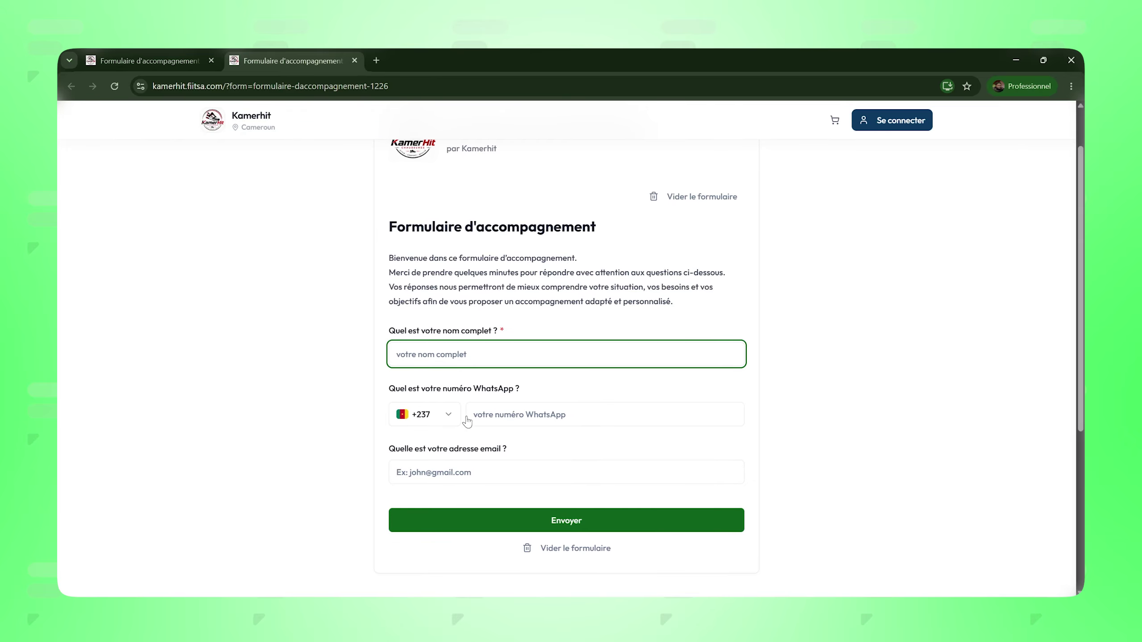
pyautogui.click(518, 414)
pyautogui.click(445, 415)
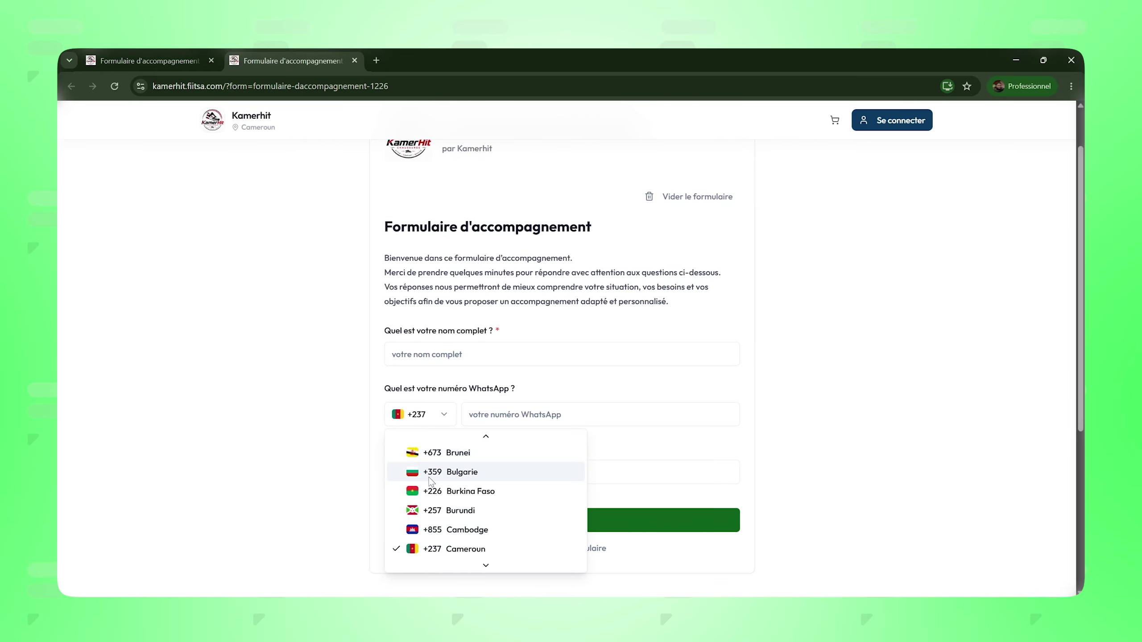
pyautogui.scroll(1, 433, 480)
pyautogui.scroll(-3, 433, 481)
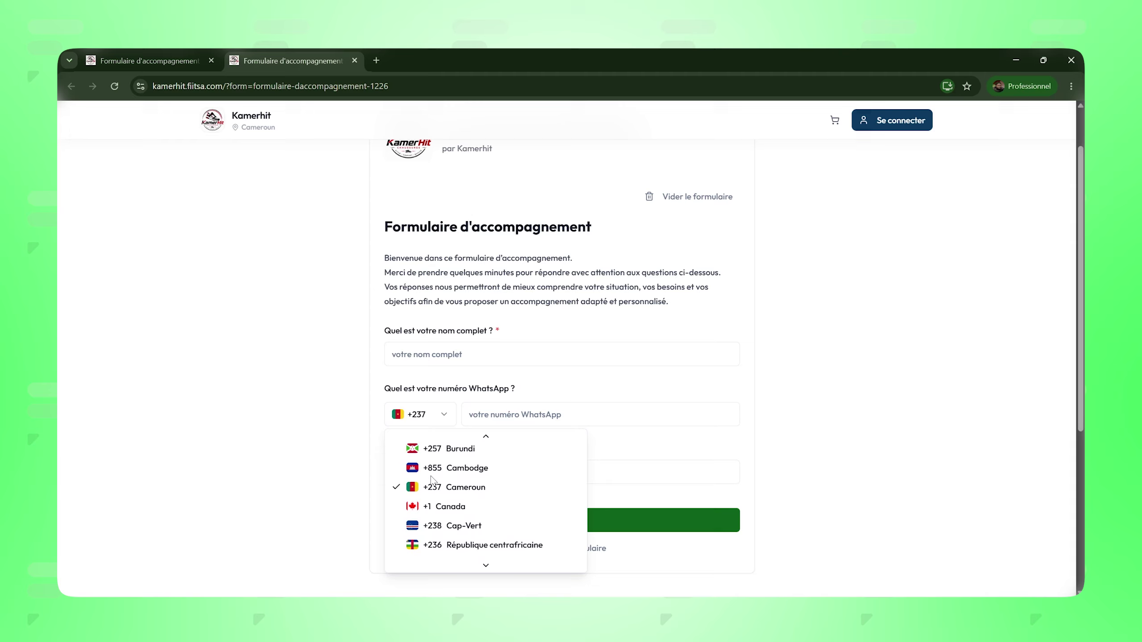
pyautogui.scroll(10, 433, 480)
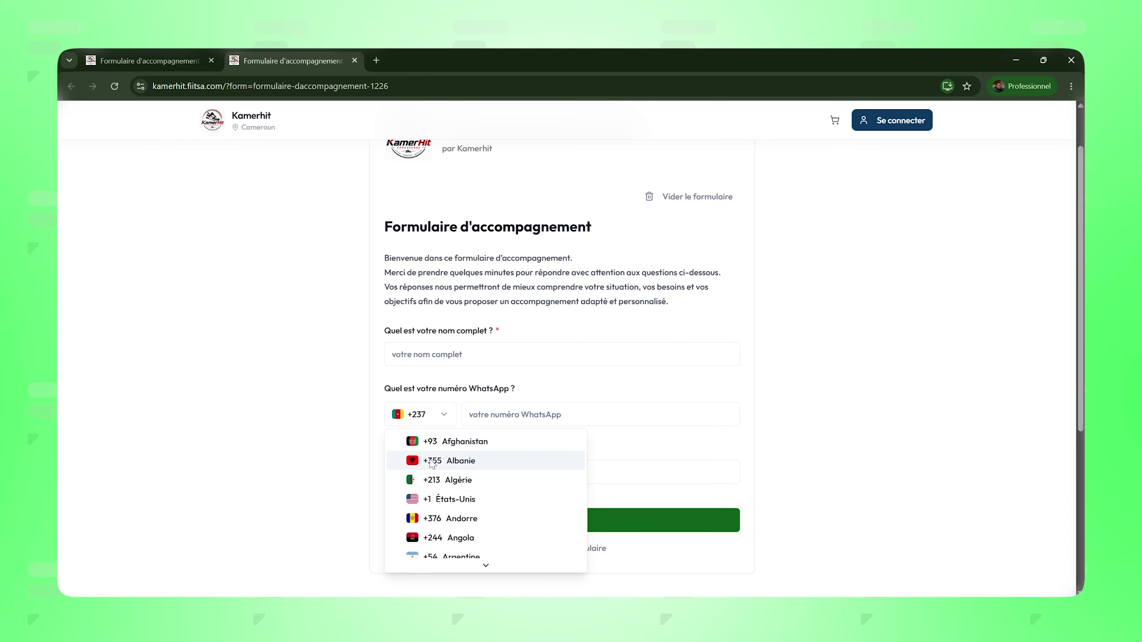
pyautogui.scroll(-3, 433, 462)
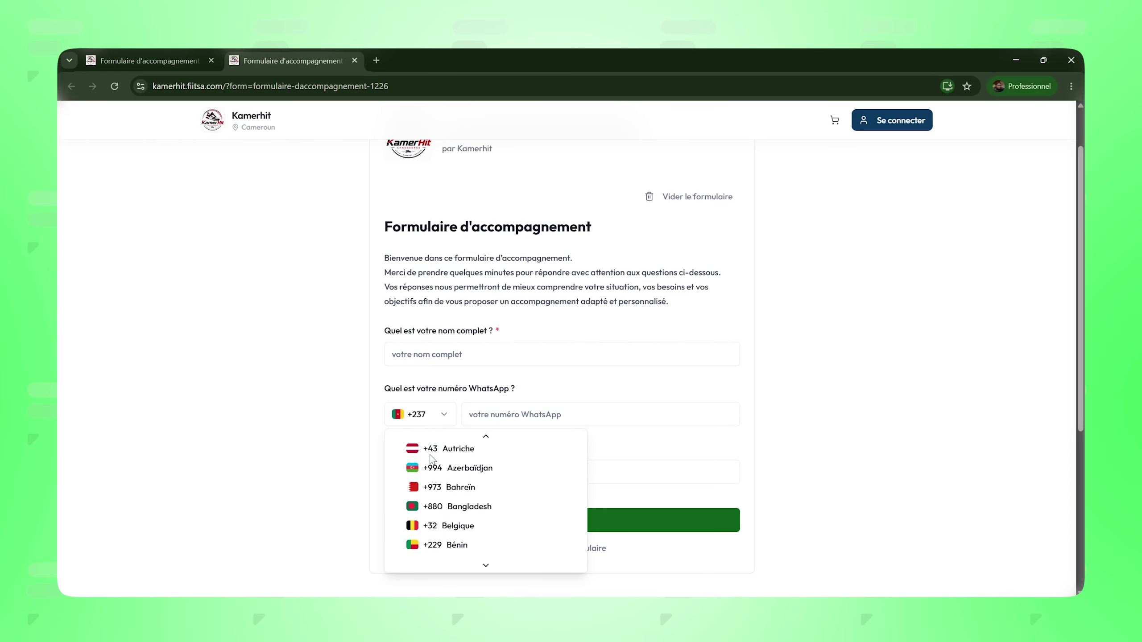
pyautogui.click(491, 405)
pyautogui.click(489, 416)
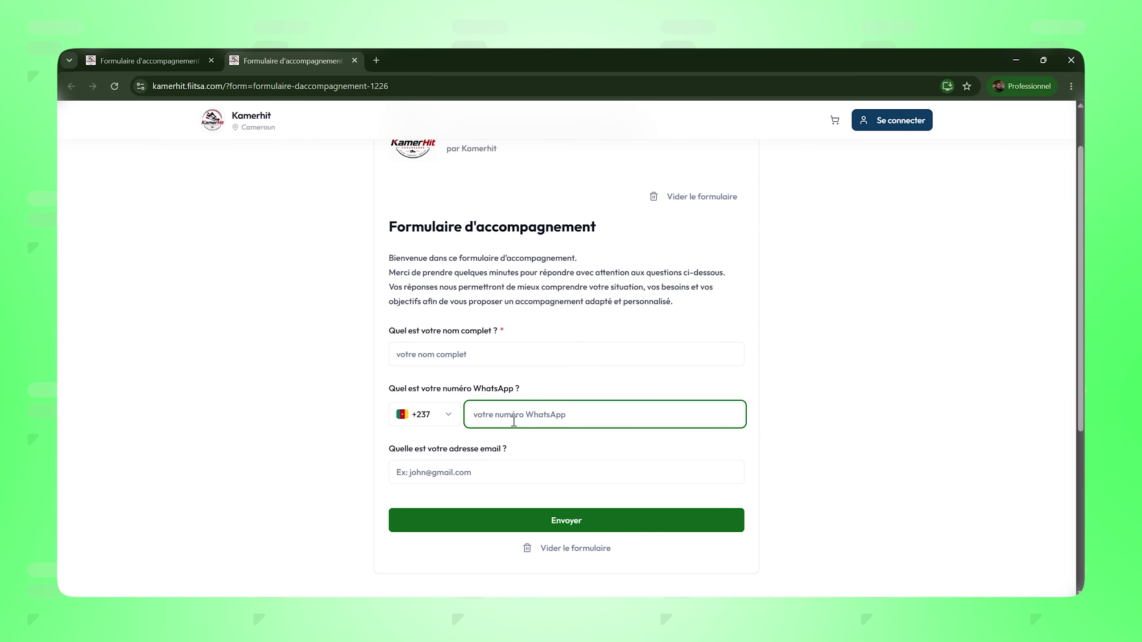
pyautogui.write('851')
pyautogui.press('BackSpace')
pyautogui.click(429, 474)
pyautogui.write('sdfsd')
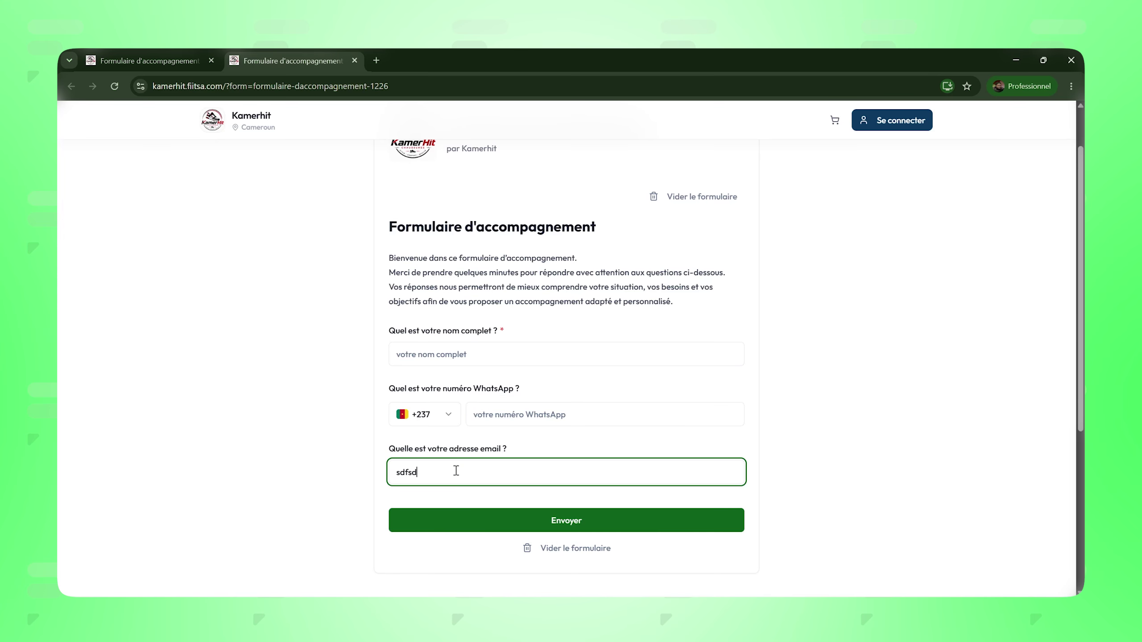
pyautogui.write('fds')
pyautogui.click(360, 482)
pyautogui.moveTo(440, 467); pyautogui.dragTo(380, 478)
pyautogui.press('BackSpace')
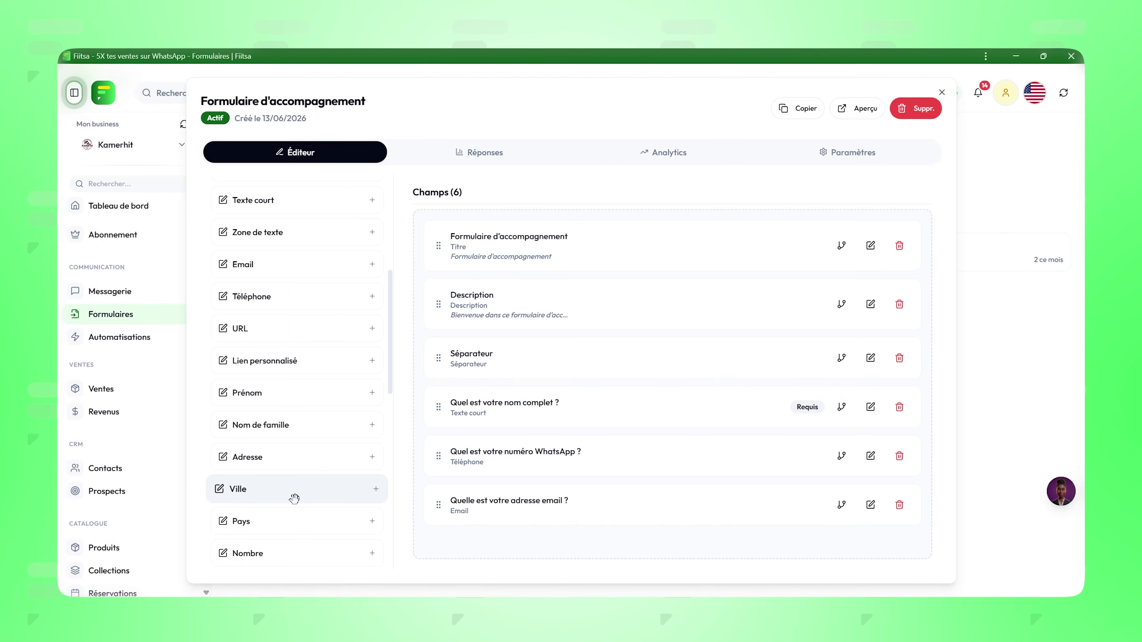
# Step: Add a Choix unique field labelled 'Quel est votre besoin principal aujourd'hui ?' and save it
pyautogui.scroll(-1, 294, 498)
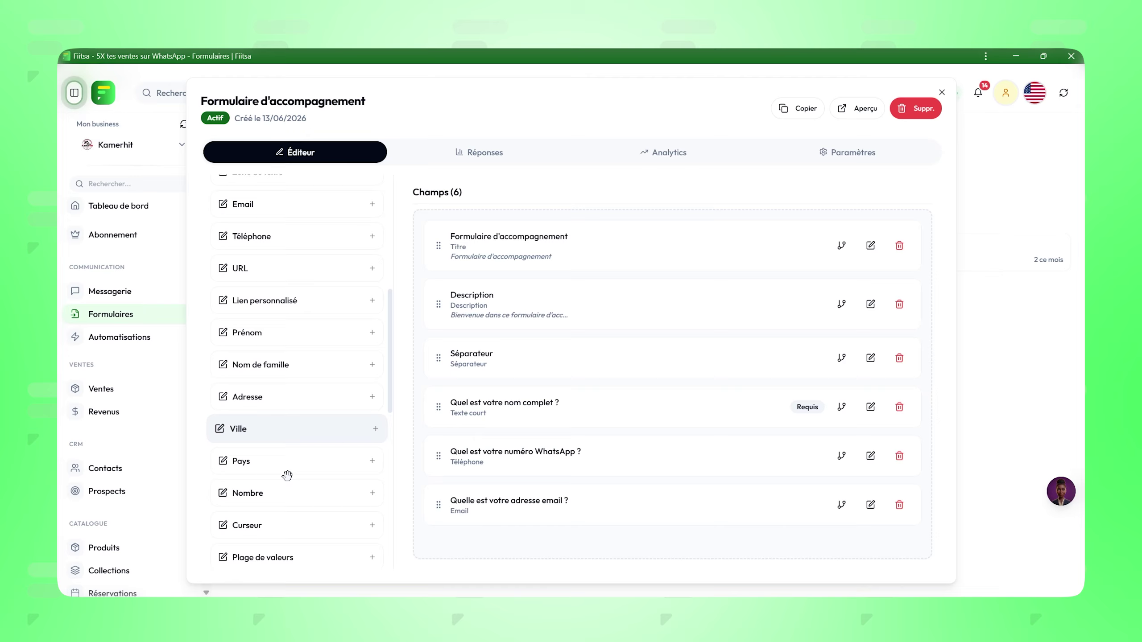
pyautogui.scroll(-3, 293, 459)
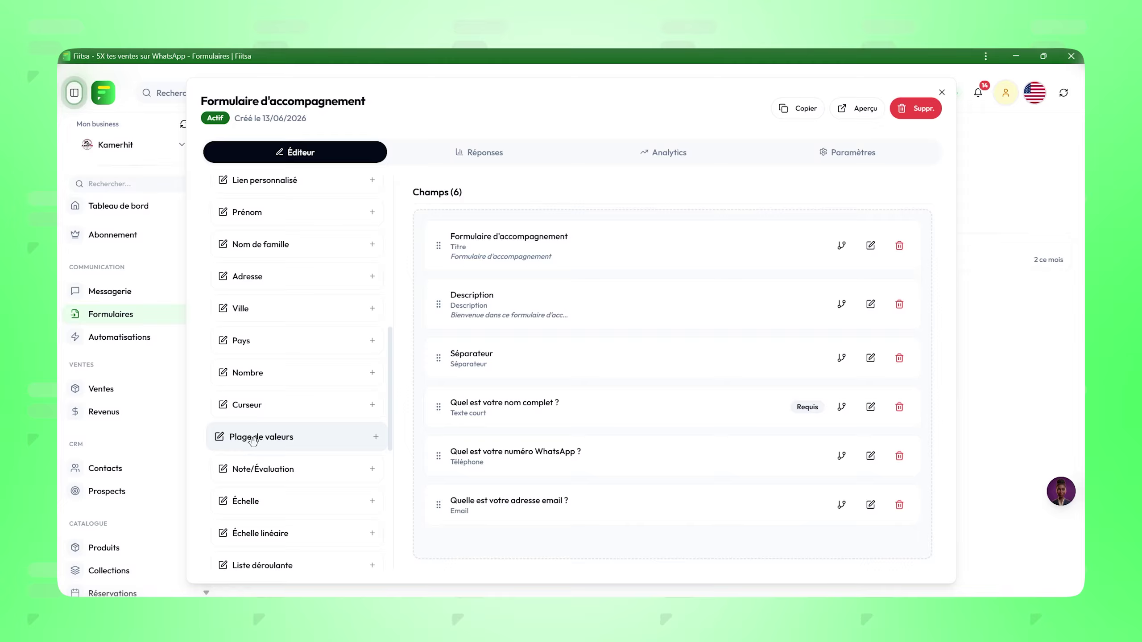
pyautogui.scroll(-3, 254, 445)
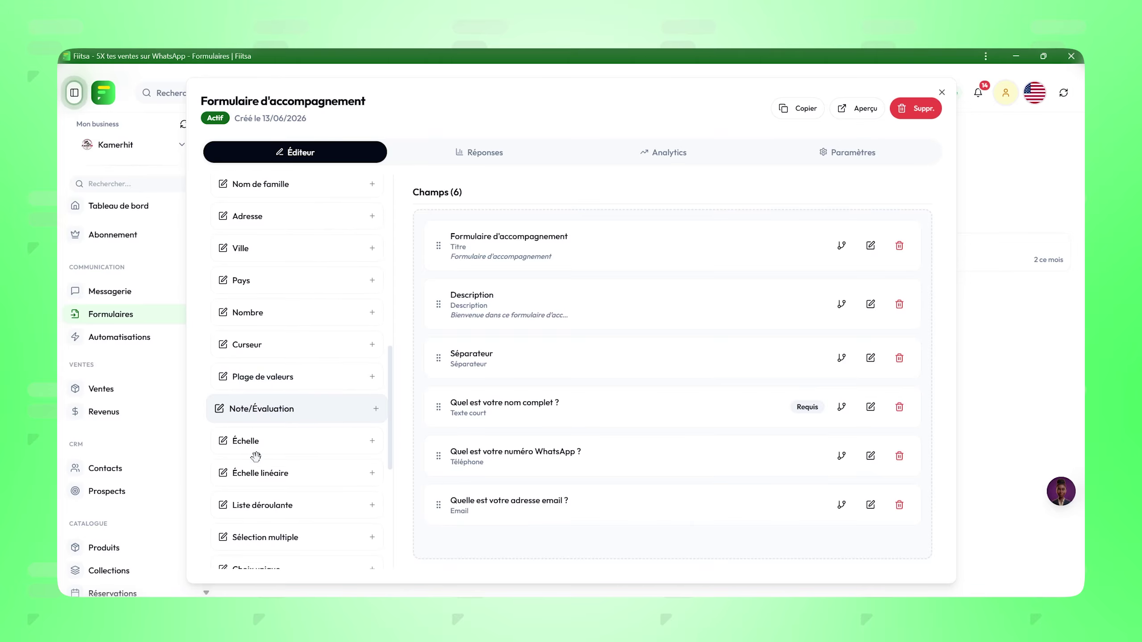
pyautogui.scroll(8, 255, 457)
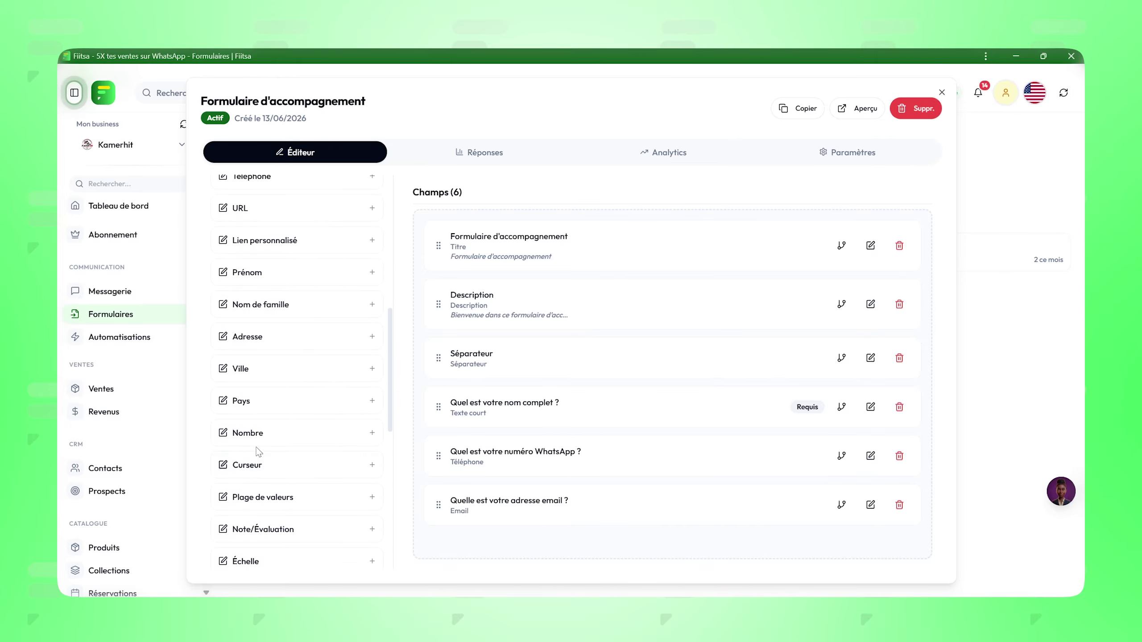
pyautogui.scroll(-10, 253, 335)
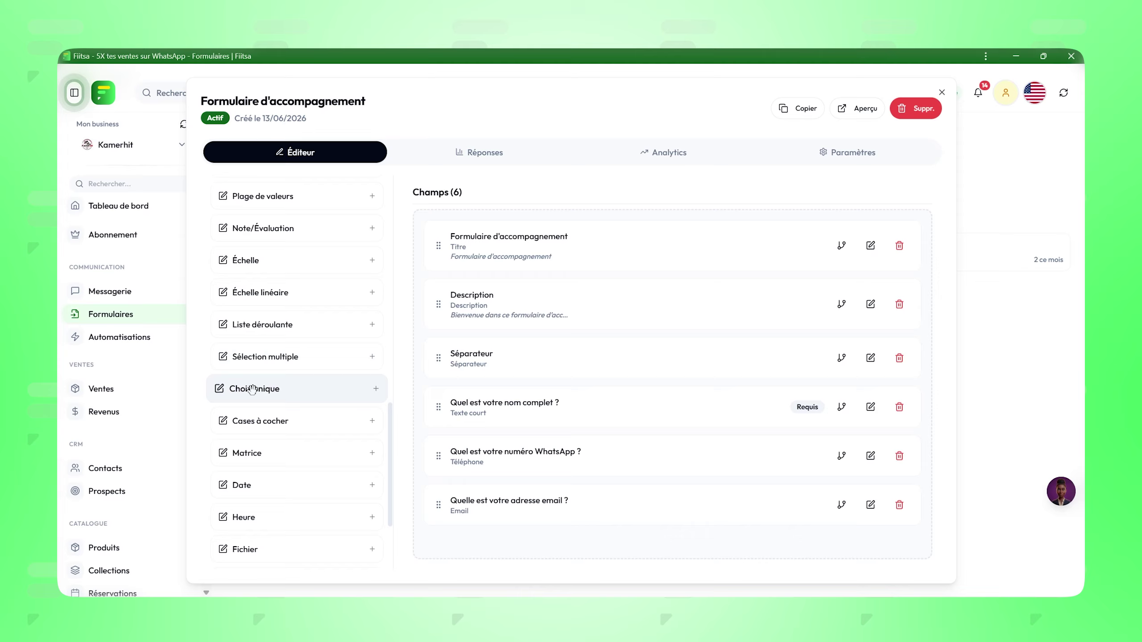
pyautogui.moveTo(254, 389)
pyautogui.mouseDown()
pyautogui.moveTo(443, 459)
pyautogui.moveTo(407, 511)
pyautogui.moveTo(484, 544)
pyautogui.moveTo(469, 524)
pyautogui.mouseUp()
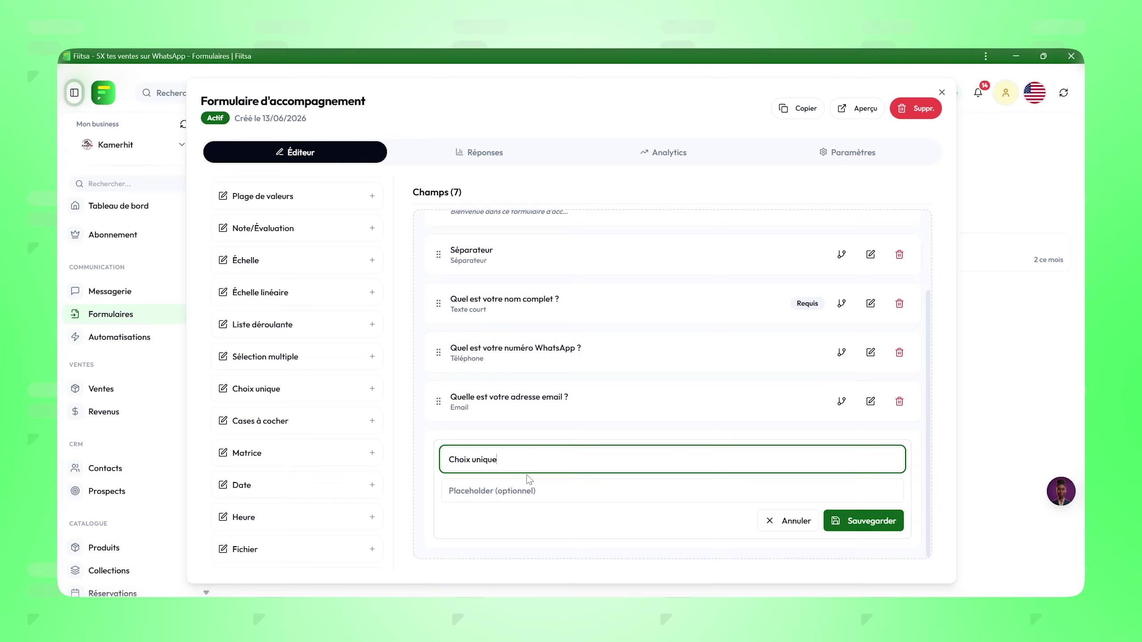
pyautogui.moveTo(520, 462); pyautogui.dragTo(413, 461)
pyautogui.write("Quel est votre besoin principal aujourd'hui ?")
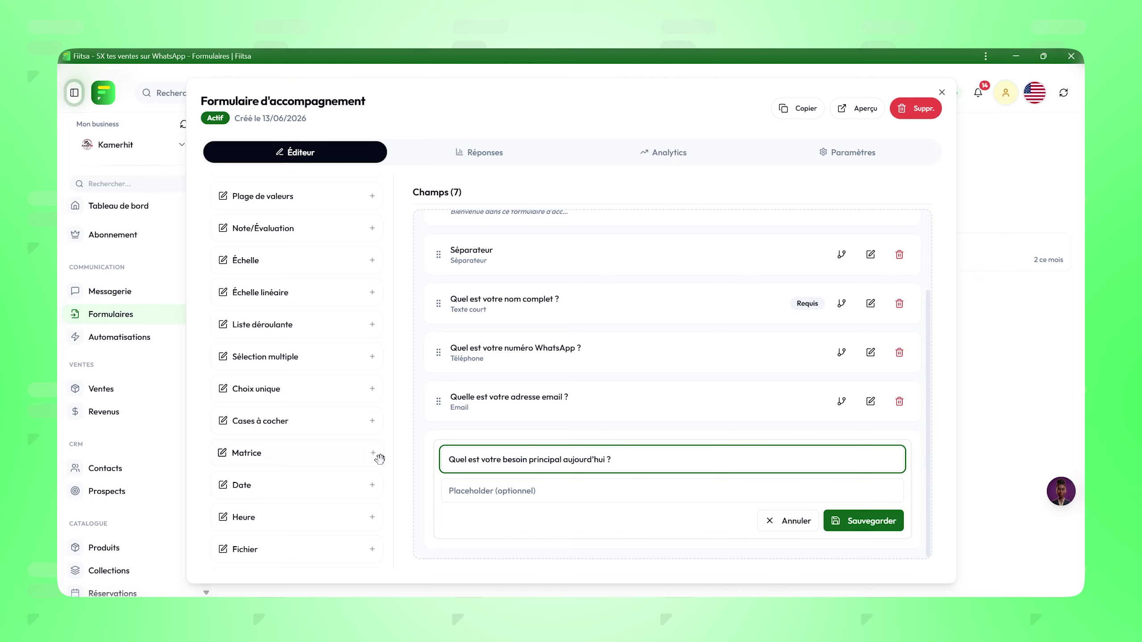
pyautogui.click(853, 523)
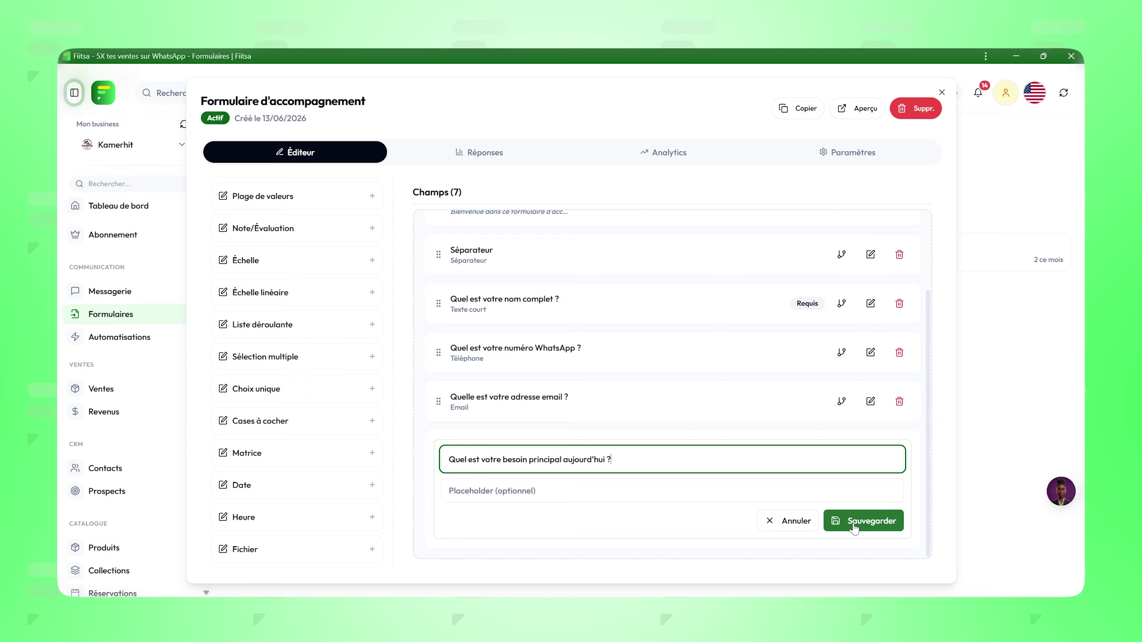
pyautogui.click(854, 524)
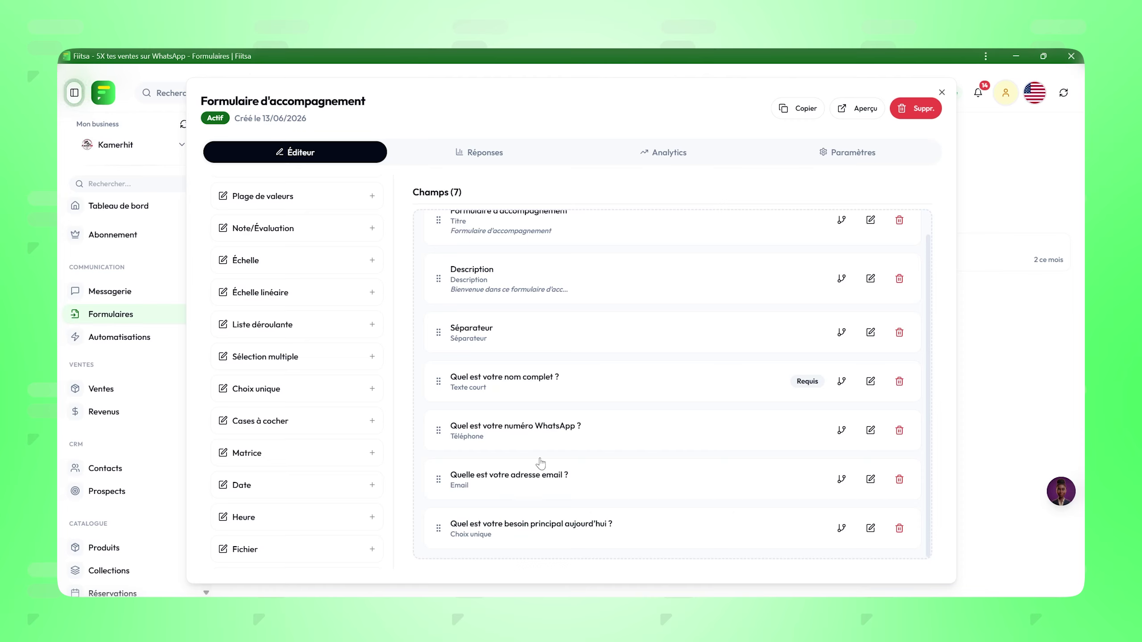
# Step: Set the need question's placeholder to 'votre besoin principal' and paste four options, 'Coaching / suivi' through 'Autre'
pyautogui.click(870, 528)
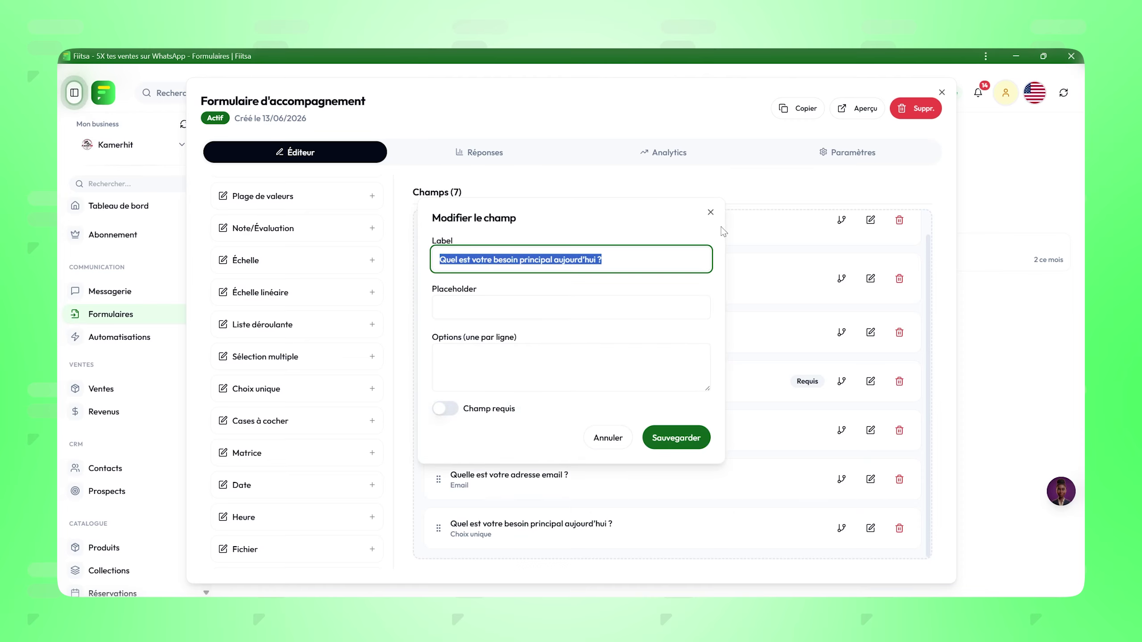
pyautogui.click(445, 360)
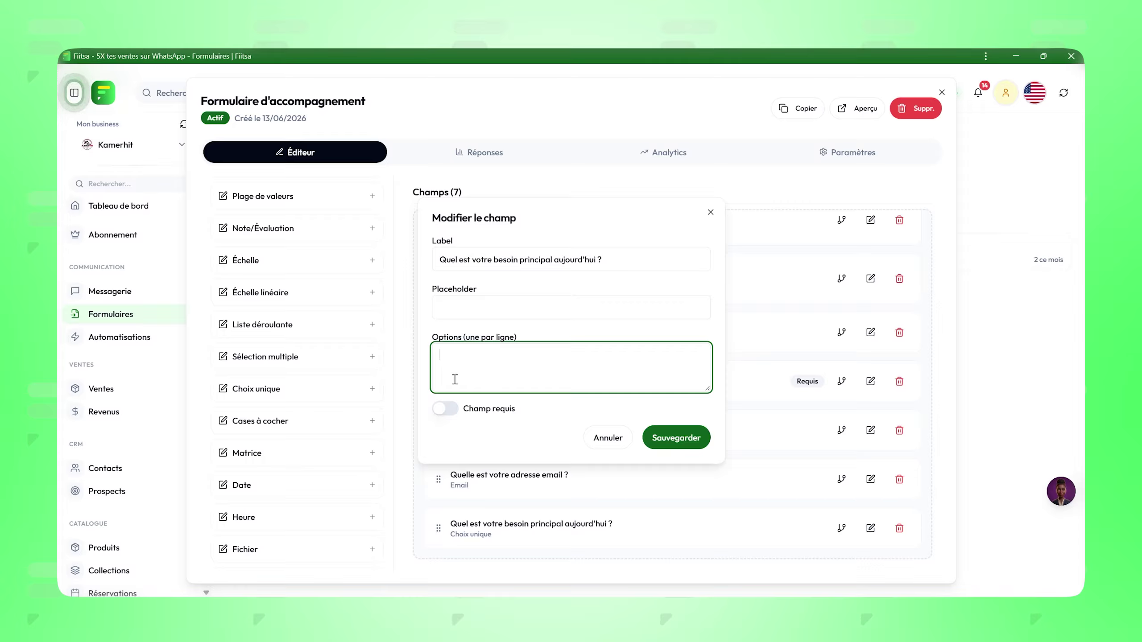
pyautogui.click(486, 298)
pyautogui.click(474, 258)
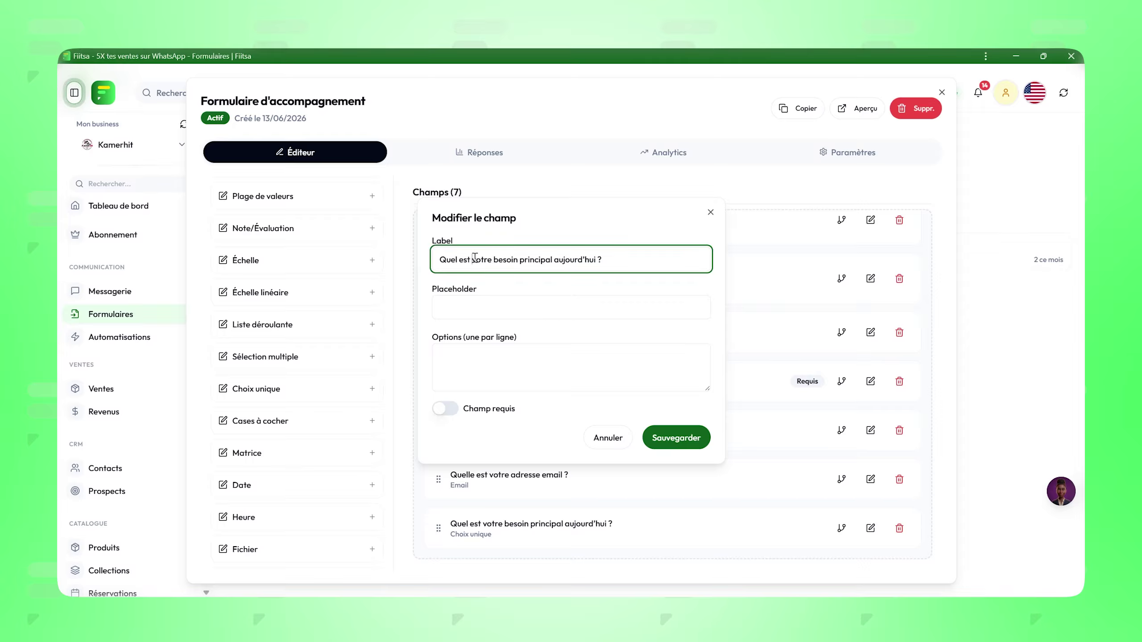
pyautogui.moveTo(474, 259); pyautogui.dragTo(598, 258)
pyautogui.hotkey('ctrl', 'c')
pyautogui.click(485, 302)
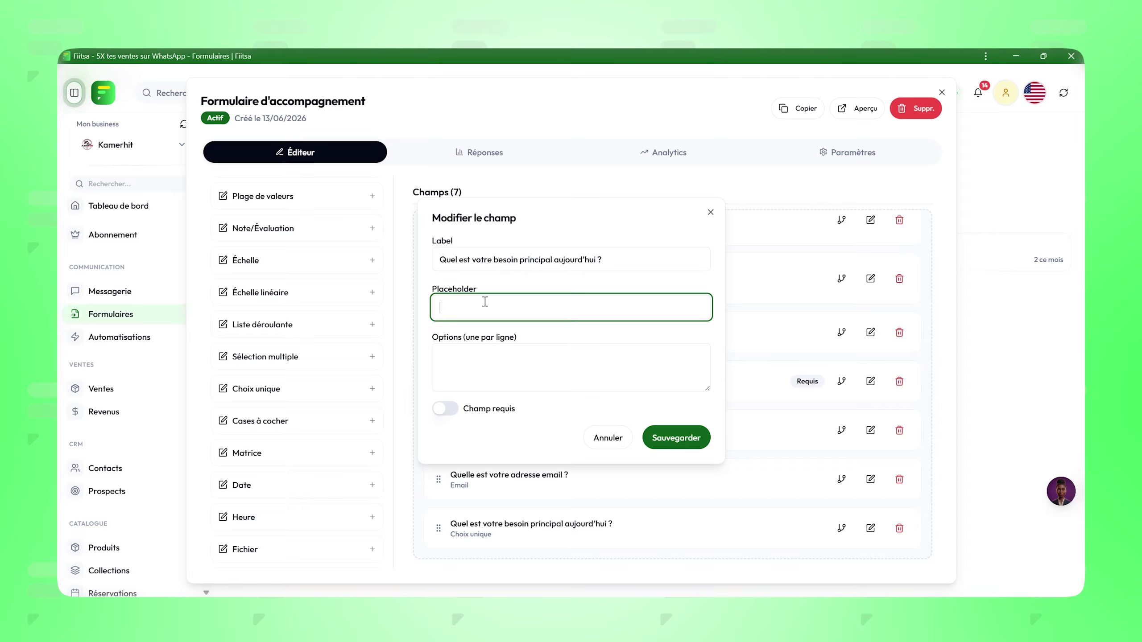
pyautogui.hotkey('ctrl', 'v')
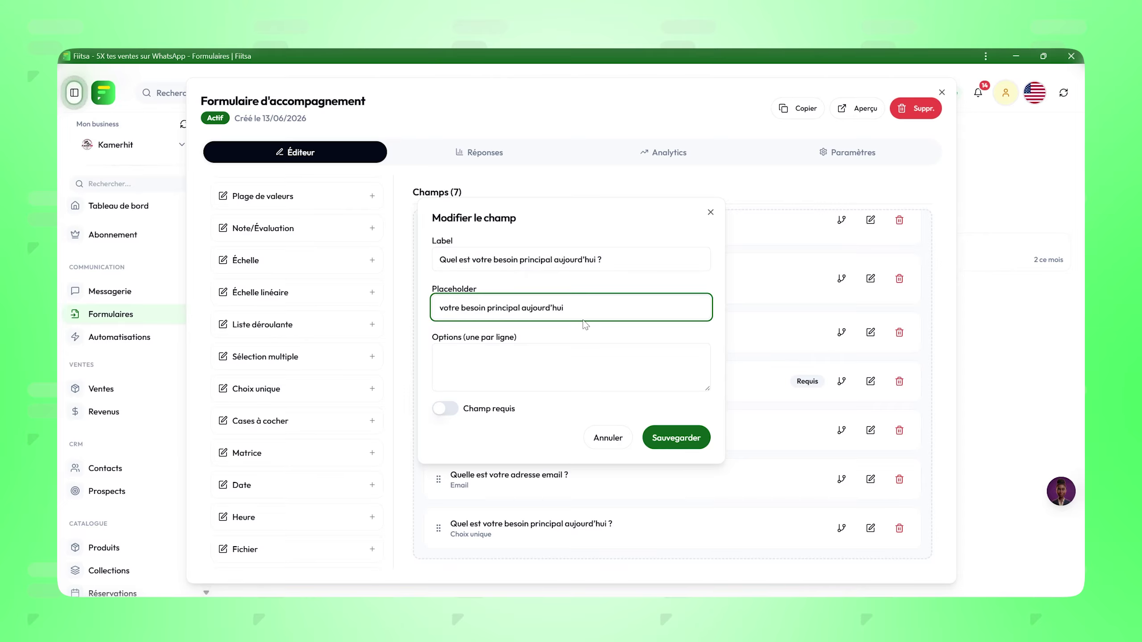
pyautogui.doubleClick(546, 308)
pyautogui.press('BackSpace')
pyautogui.click(448, 356)
pyautogui.hotkey('ctrl', 'v')
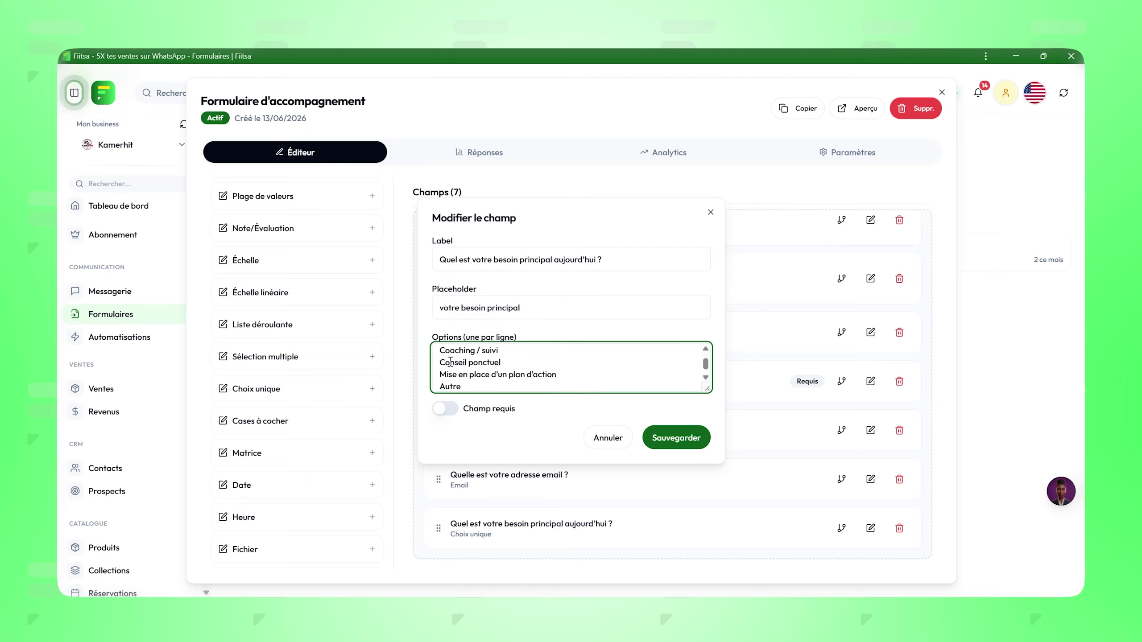
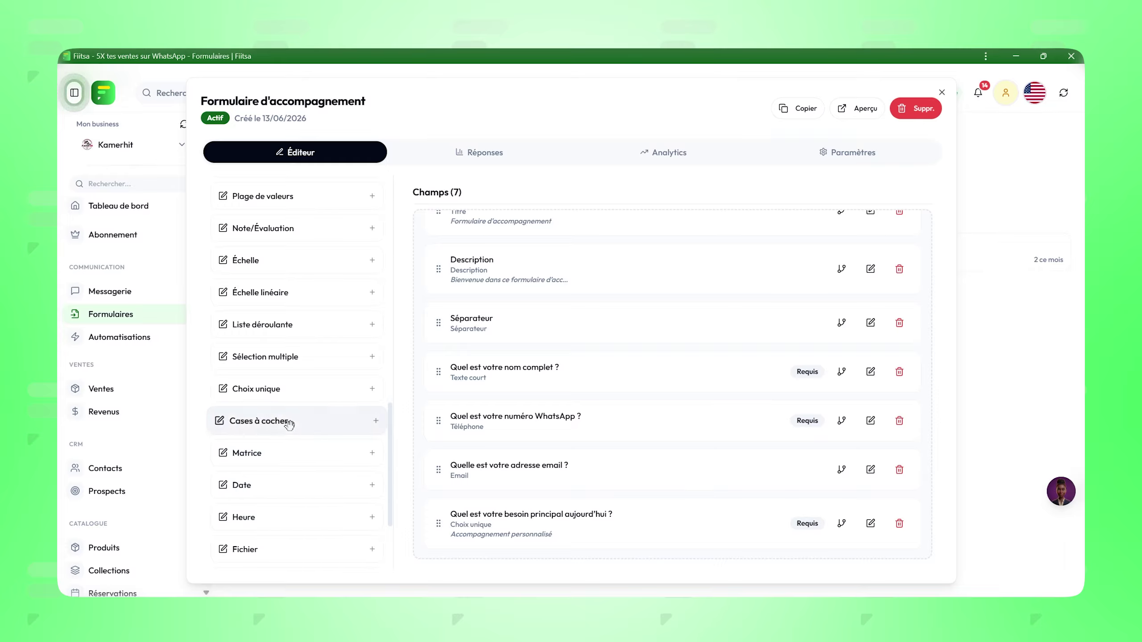
# Step: Scroll the field-type palette back up to its top
pyautogui.scroll(3, 287, 422)
pyautogui.scroll(7, 288, 423)
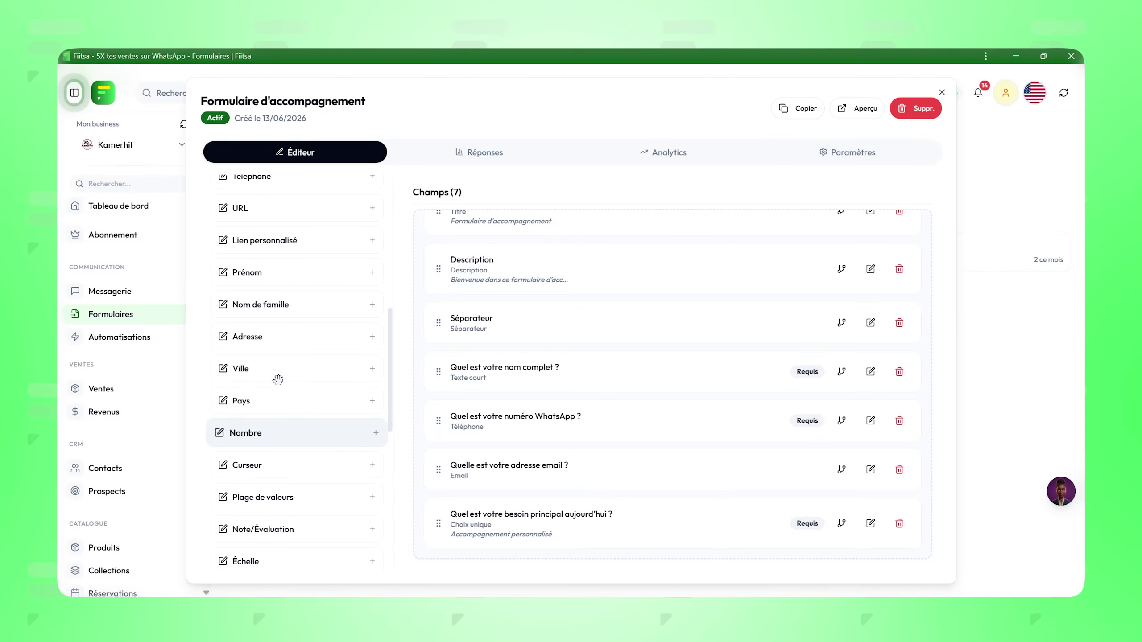
pyautogui.scroll(3, 278, 379)
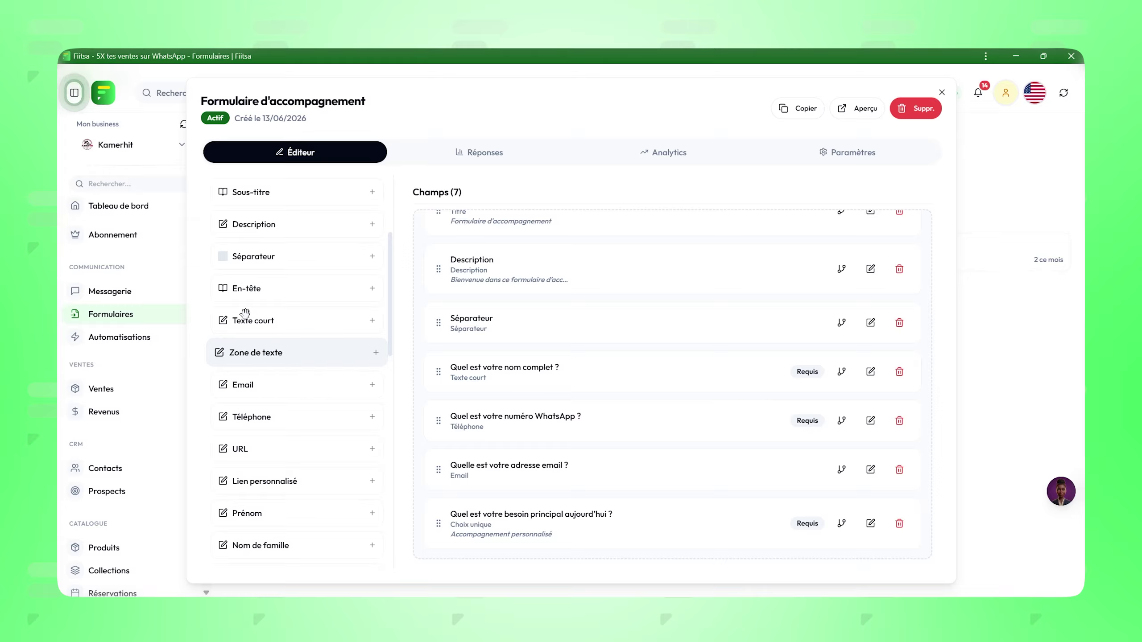
# Step: Add a text-area field 'Quel résultat souhaitez-vous obtenir grâce à cet accompagnement ?' with placeholder 'votre réponse'
pyautogui.moveTo(268, 352); pyautogui.dragTo(480, 538)
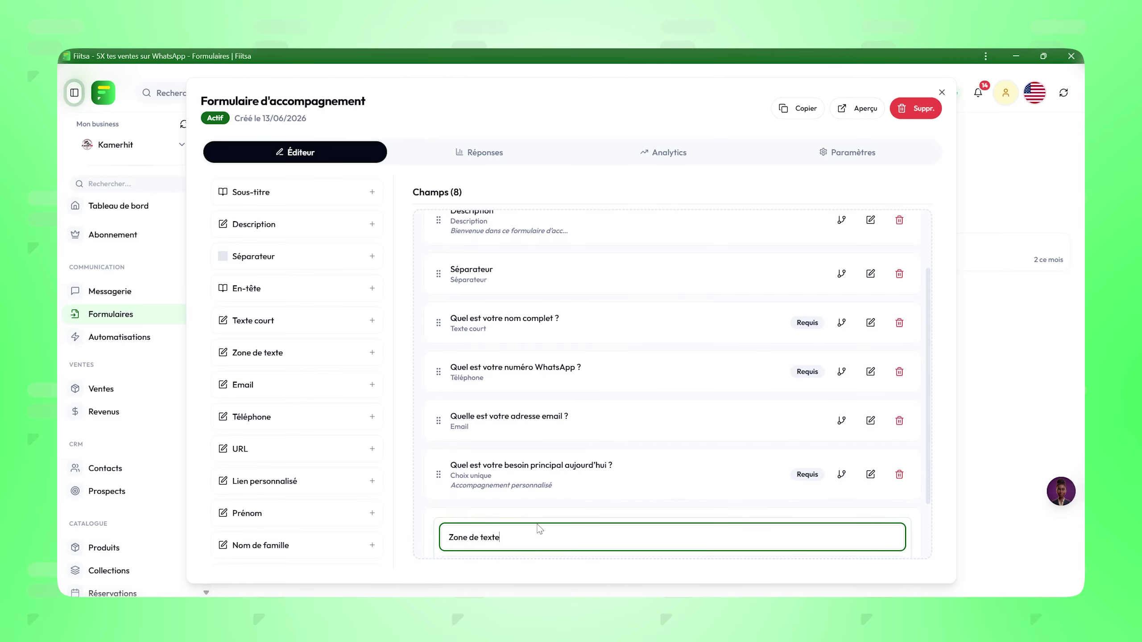
pyautogui.hotkey('ctrl', 'a')
pyautogui.write('Quel résultat souhaitez-vous obtenir grâce à cet accompagnement ?')
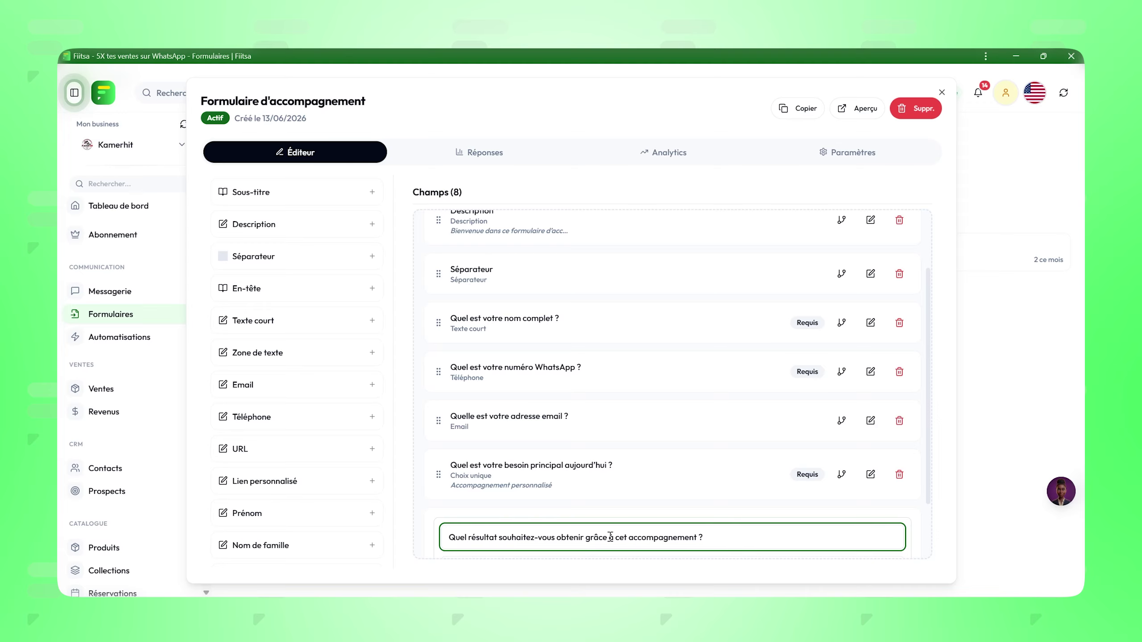
pyautogui.press('Tab')
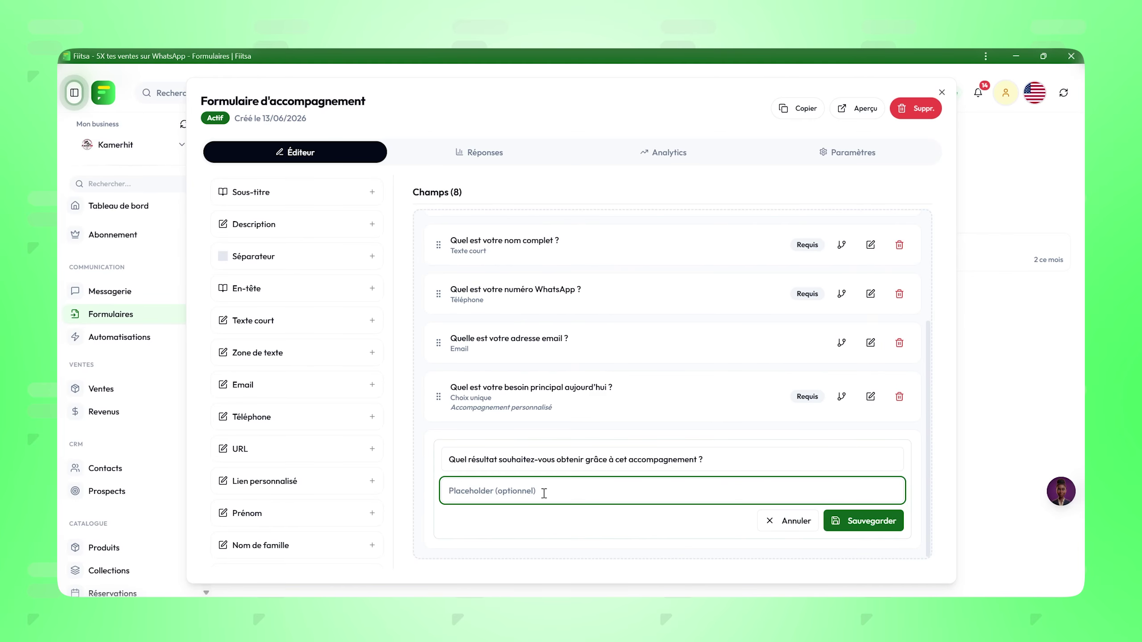
pyautogui.write('votre réponse')
pyautogui.click(841, 521)
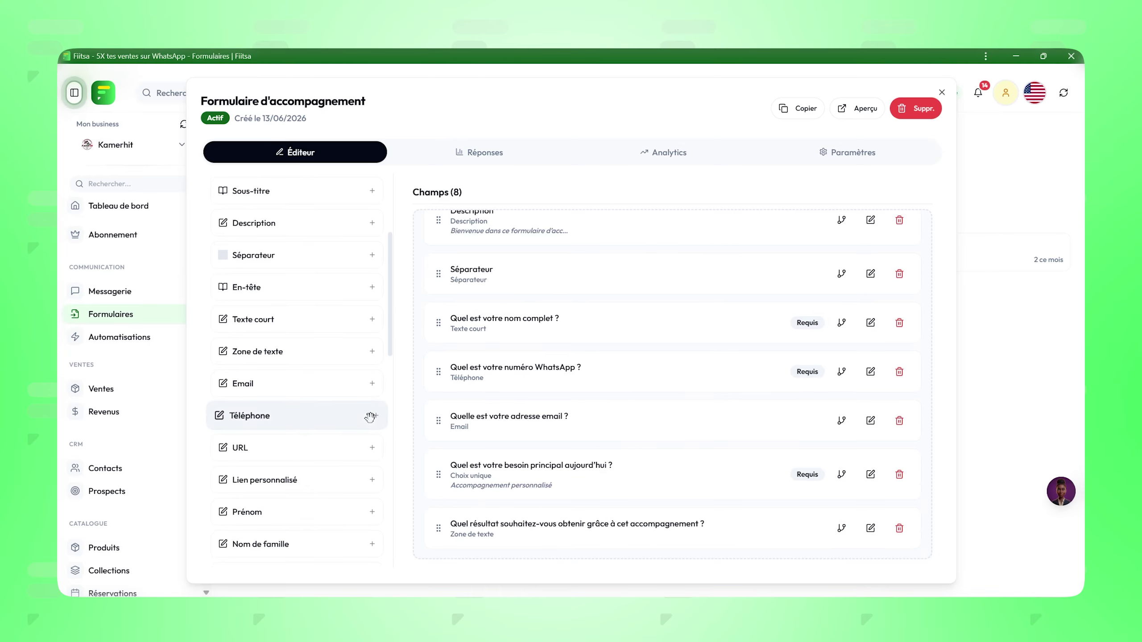
# Step: Add a Choix unique field and paste the level question in as its title
pyautogui.scroll(-3, 371, 418)
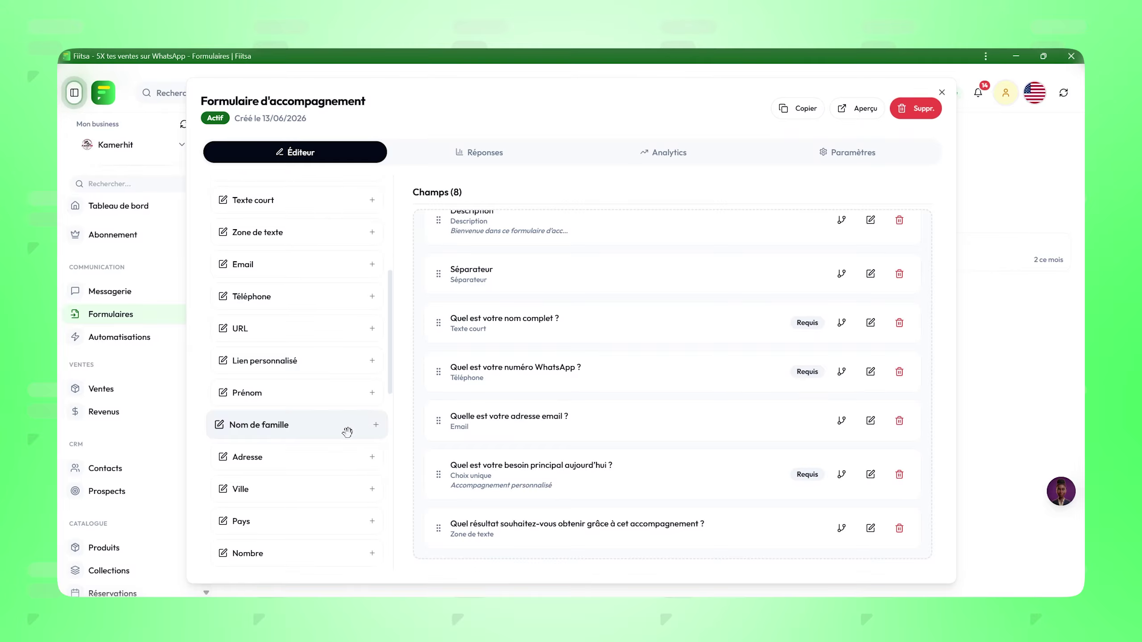
pyautogui.scroll(-10, 347, 432)
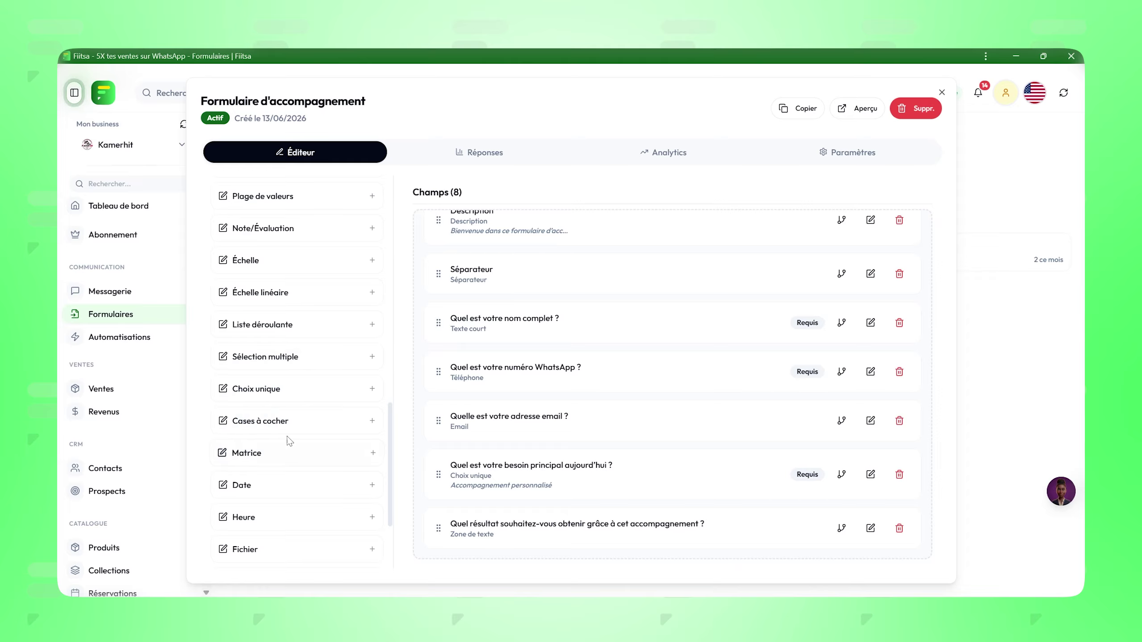
pyautogui.scroll(-3, 253, 481)
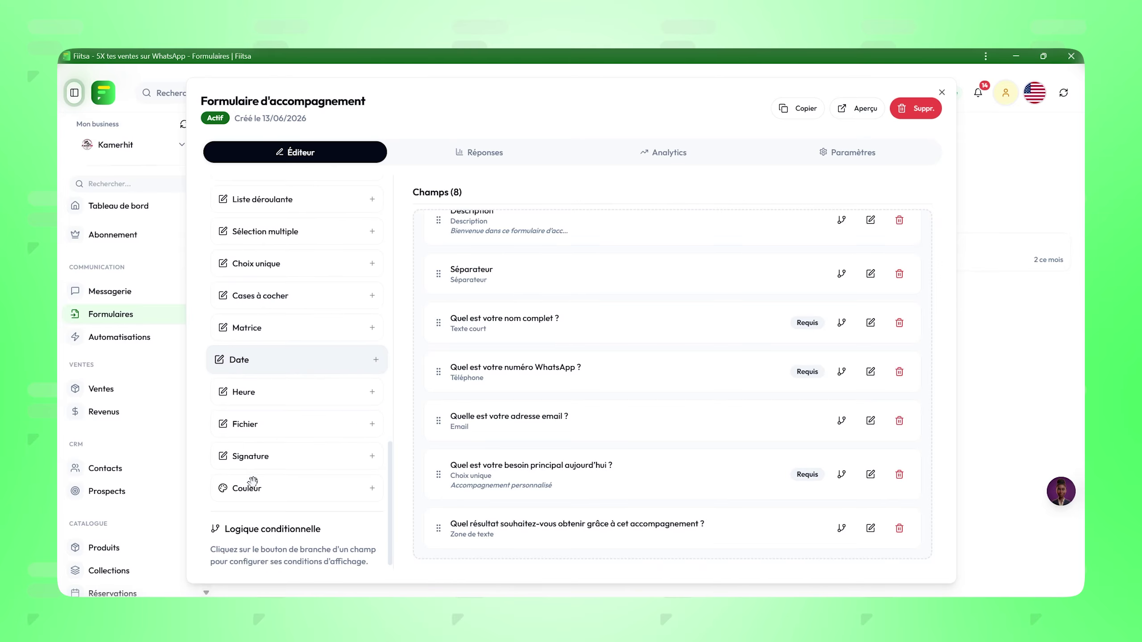
pyautogui.scroll(3, 248, 481)
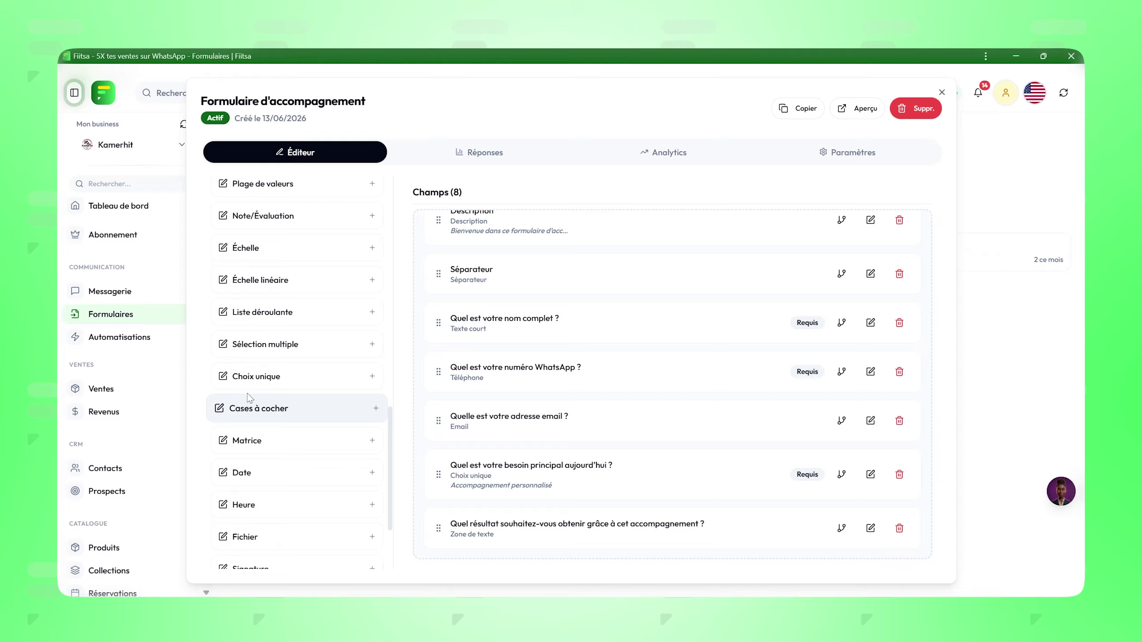
pyautogui.moveTo(258, 382); pyautogui.dragTo(519, 531)
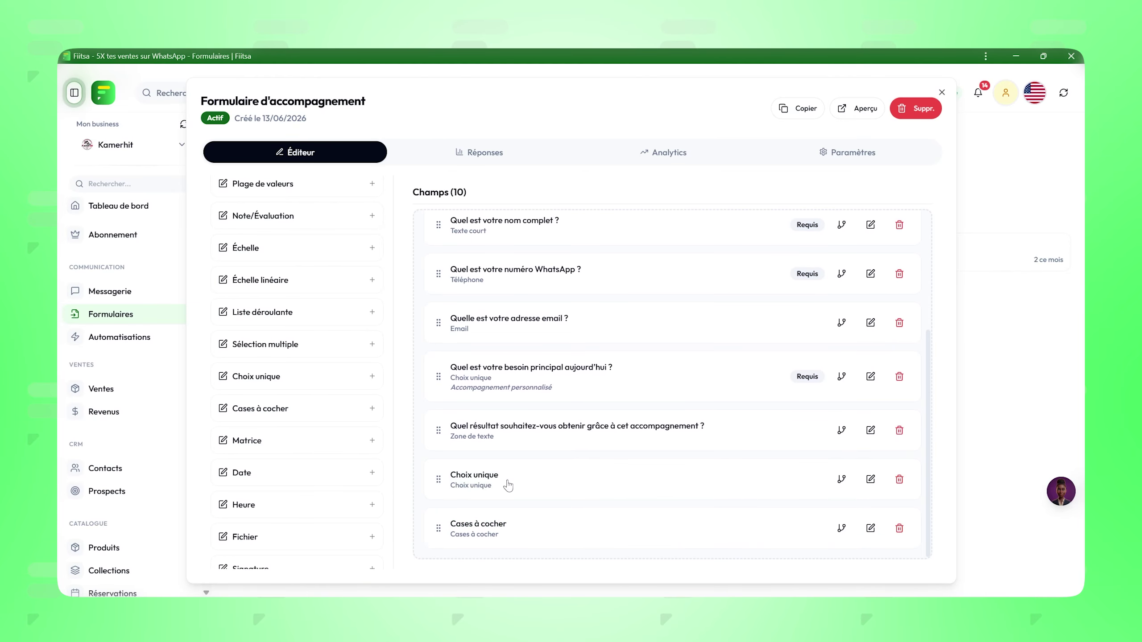
pyautogui.click(494, 475)
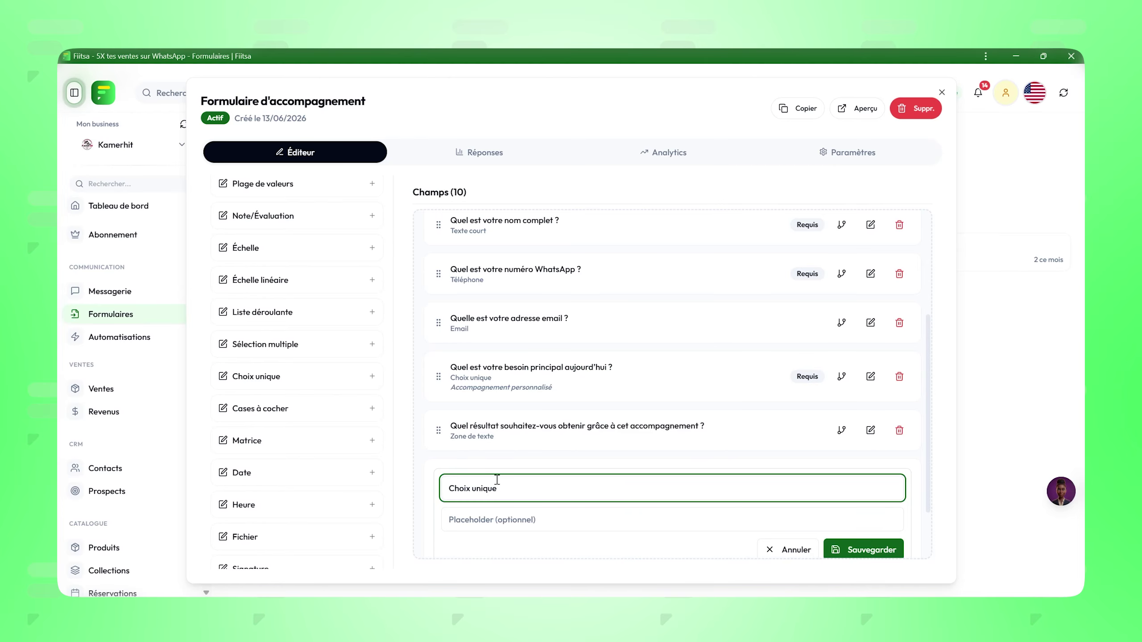
pyautogui.hotkey('ctrl', 'a')
pyautogui.write('Quel est votre niveau actuel ?')
pyautogui.click(442, 467)
# Step: Retitle the Cases à cocher field 'Quel est votre niveau actuel ?'
pyautogui.scroll(-2, 468, 495)
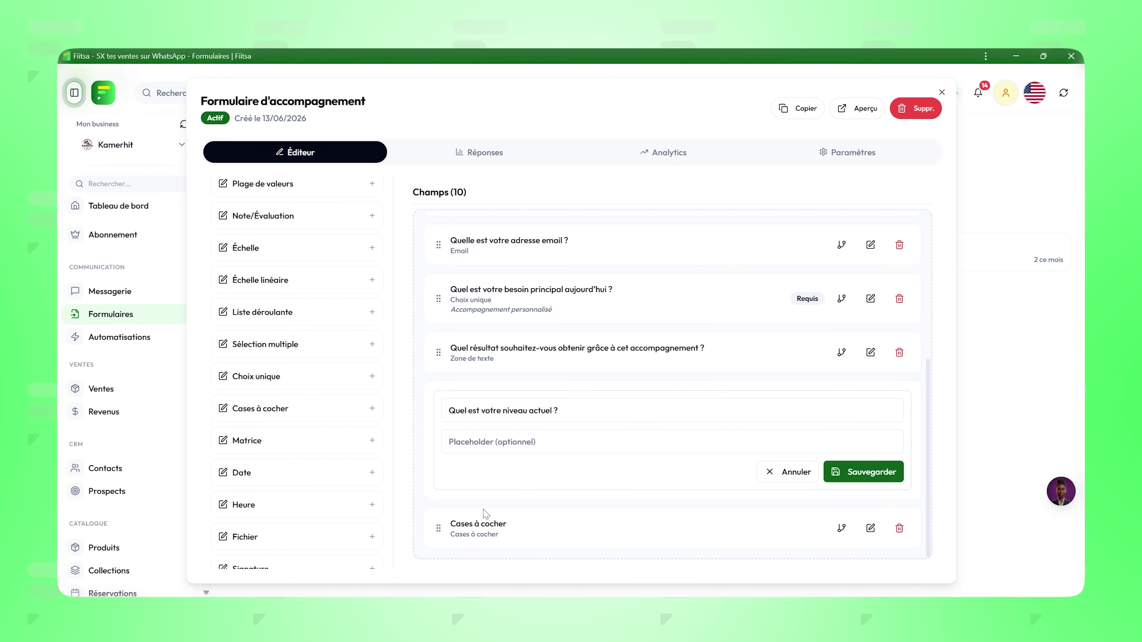
pyautogui.click(483, 536)
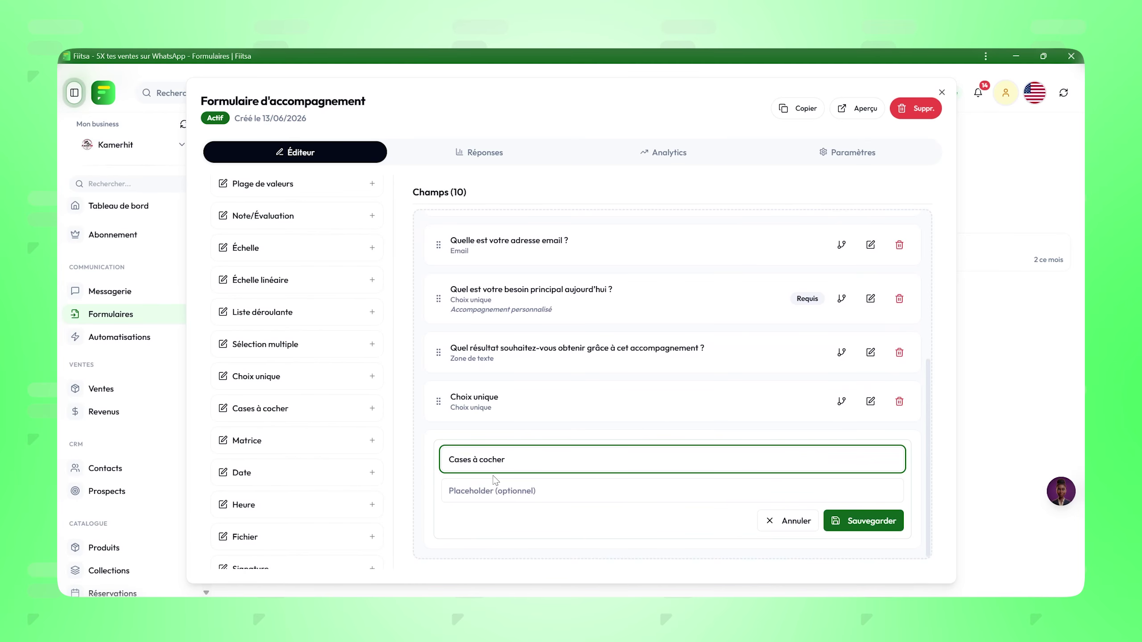
pyautogui.tripleClick(461, 461)
pyautogui.write('Quel est votre niveau actuel ?')
pyautogui.hotkey('alt', 'Tab')
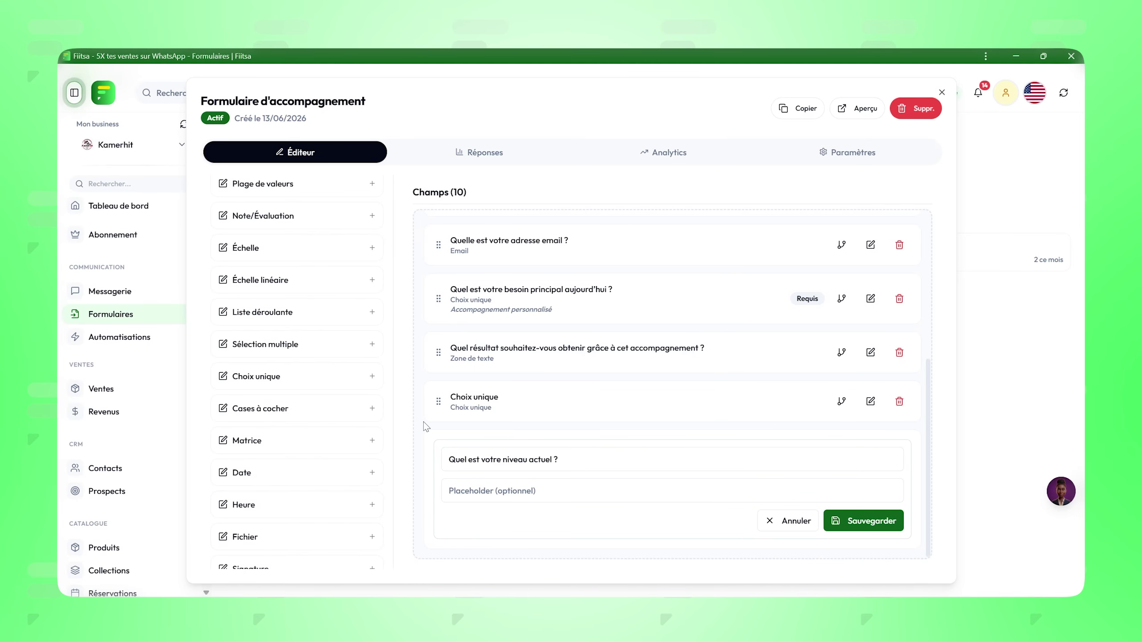
# Step: Make the single-choice level question required with options Débutant, Intermédiaire, Avancé, Je ne sais pas
pyautogui.click(870, 401)
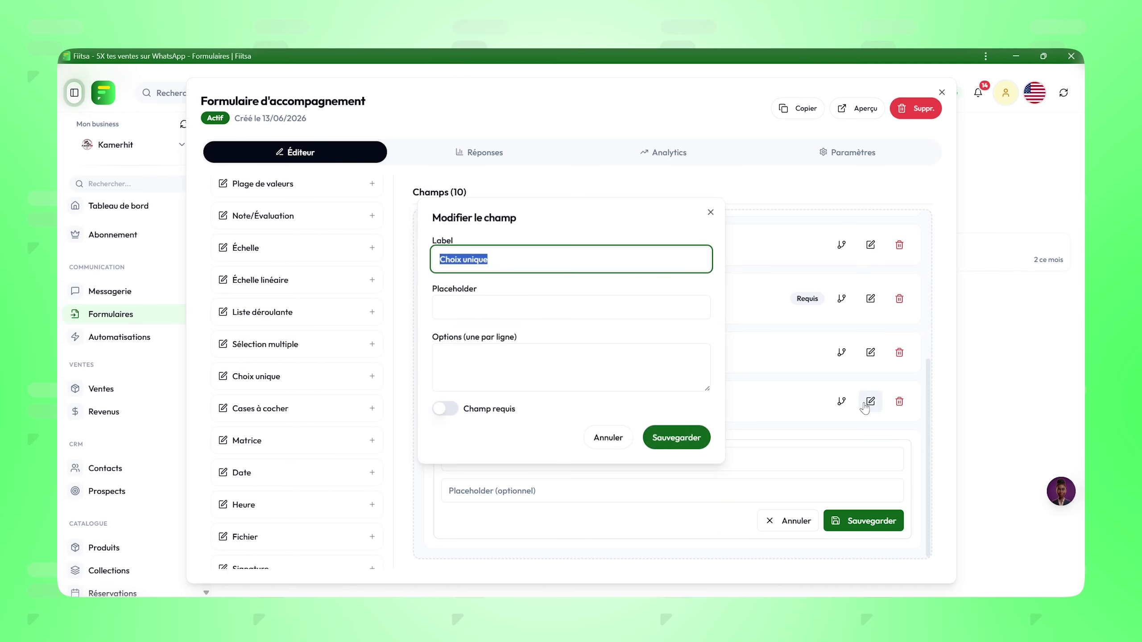
pyautogui.click(472, 360)
pyautogui.write('Débutant Intermédiaire Avancé Je ne sais pas')
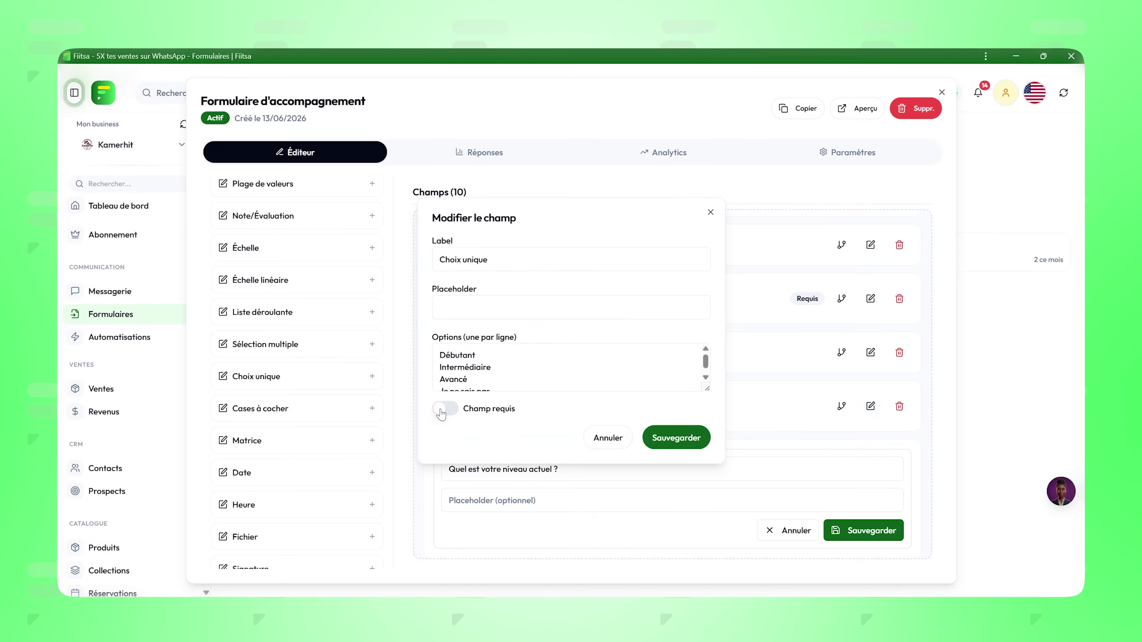
pyautogui.click(445, 409)
pyautogui.click(676, 437)
pyautogui.click(876, 532)
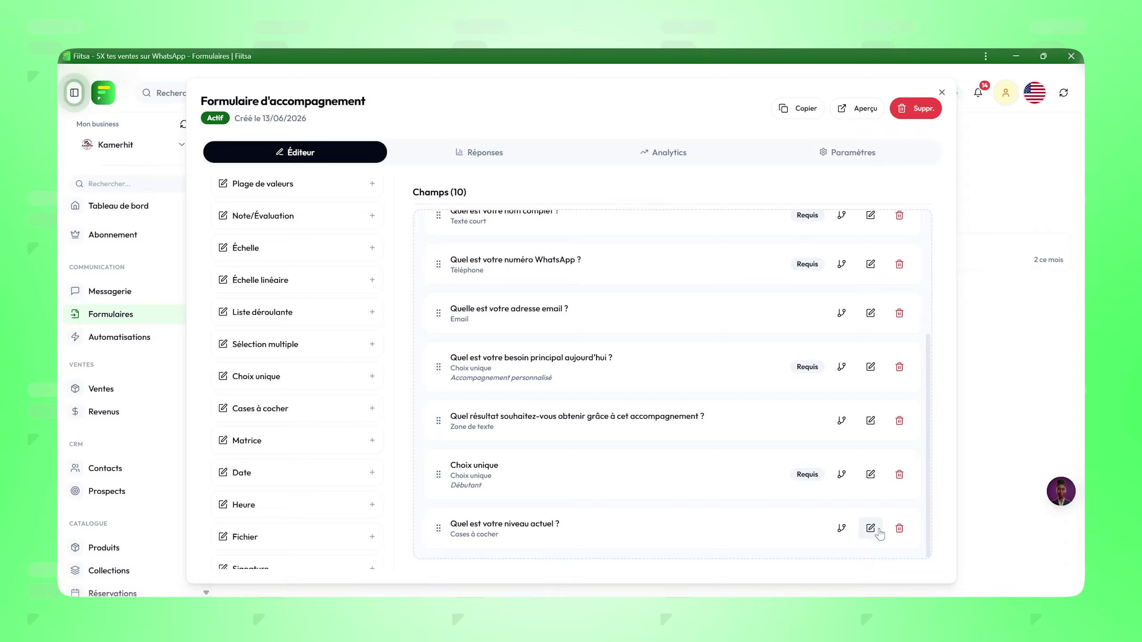
# Step: Give the level checkbox question the same four options and make it required
pyautogui.click(877, 532)
pyautogui.click(520, 349)
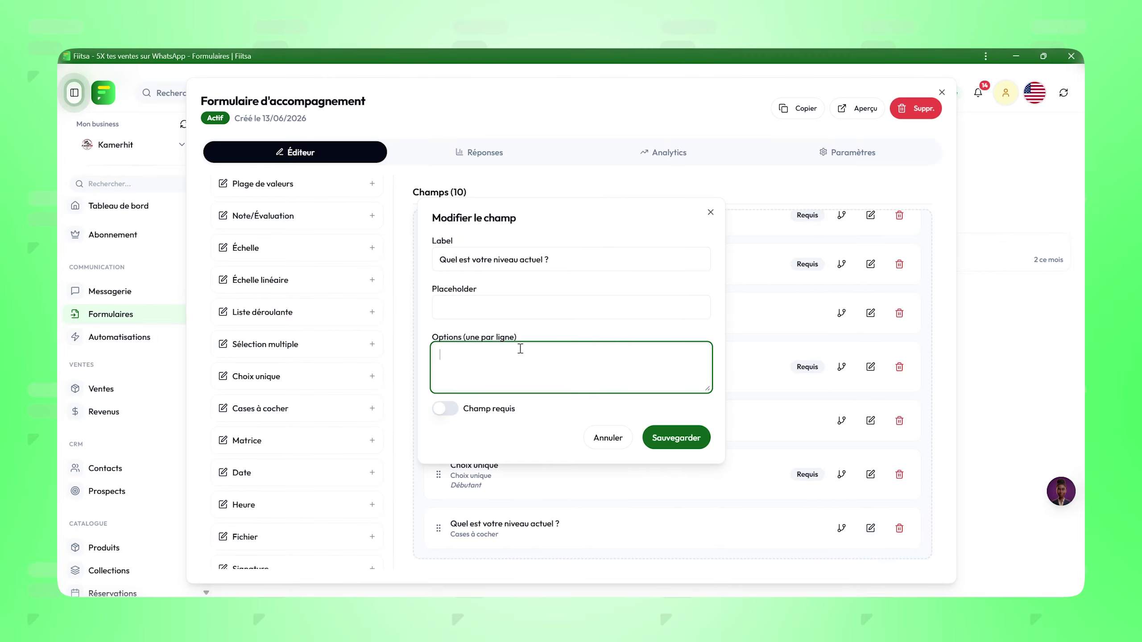
pyautogui.write('Débutant Intermédiaire Avancé Je ne sais pas')
pyautogui.click(446, 410)
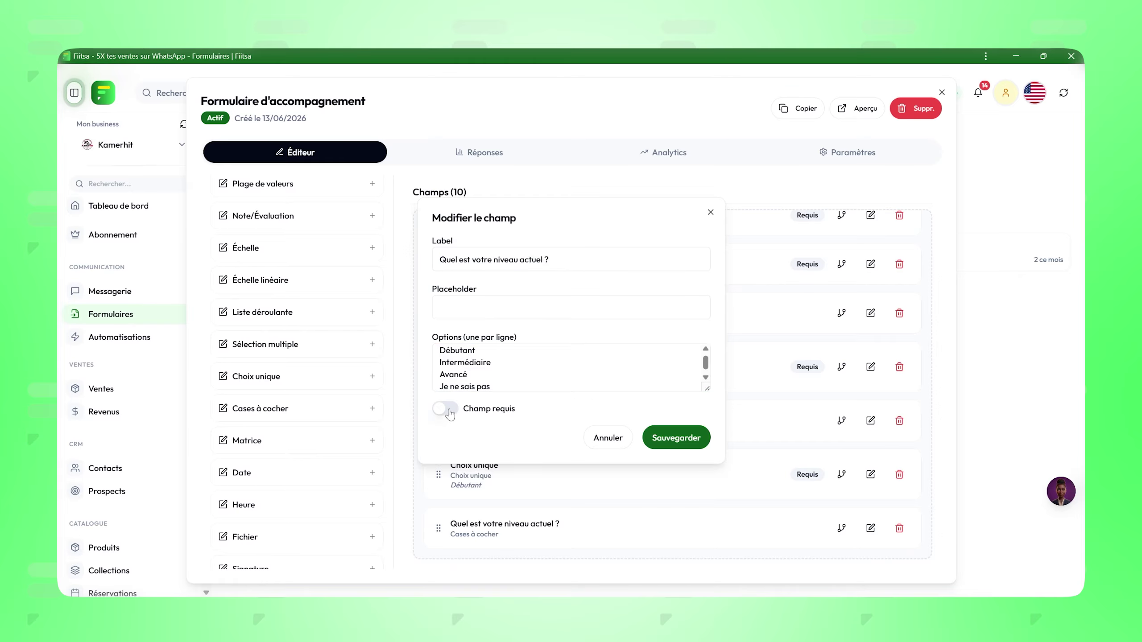
pyautogui.click(676, 438)
pyautogui.hotkey('alt', 'Tab')
pyautogui.hotkey('alt', 'Tab')
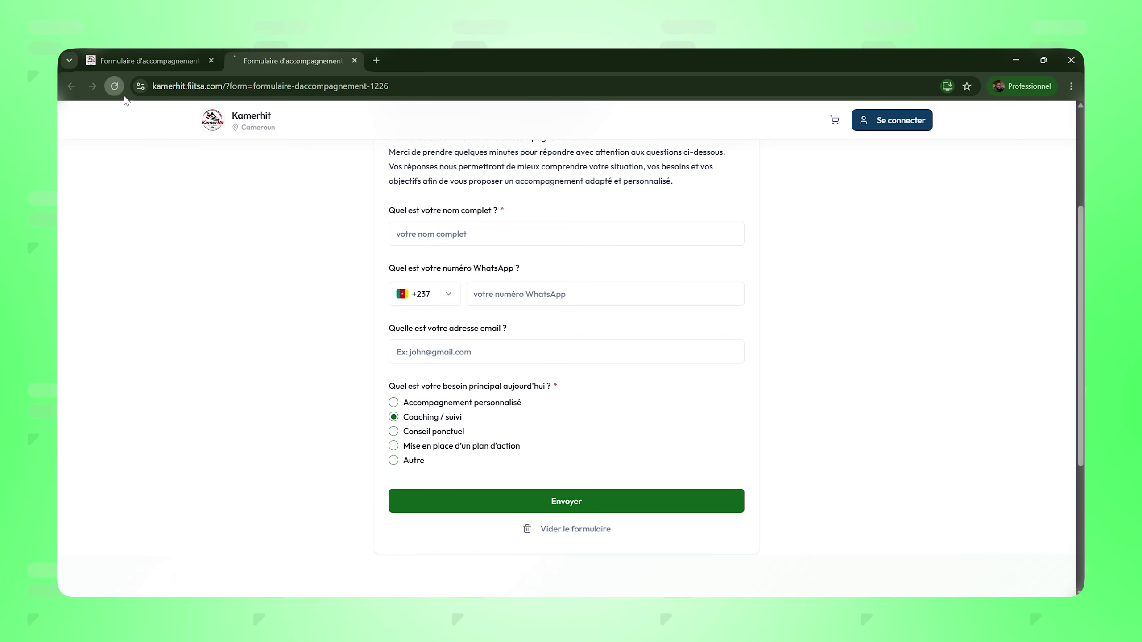
# Step: Reload the public form to check both level questions and their options
pyautogui.click(120, 92)
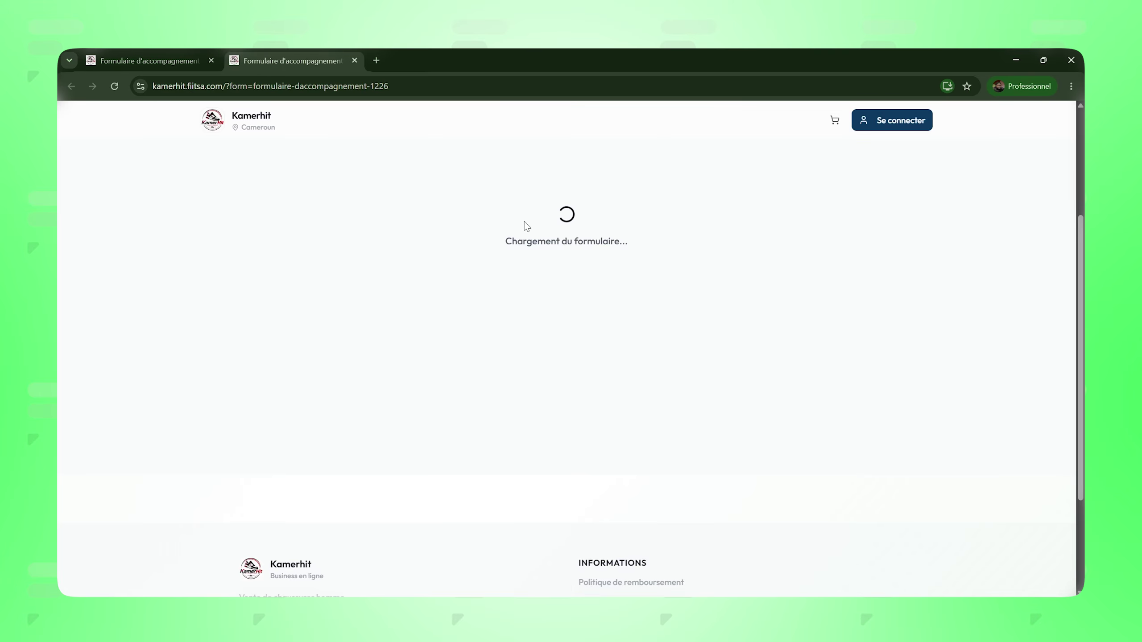
pyautogui.scroll(-5, 492, 324)
pyautogui.scroll(1, 390, 312)
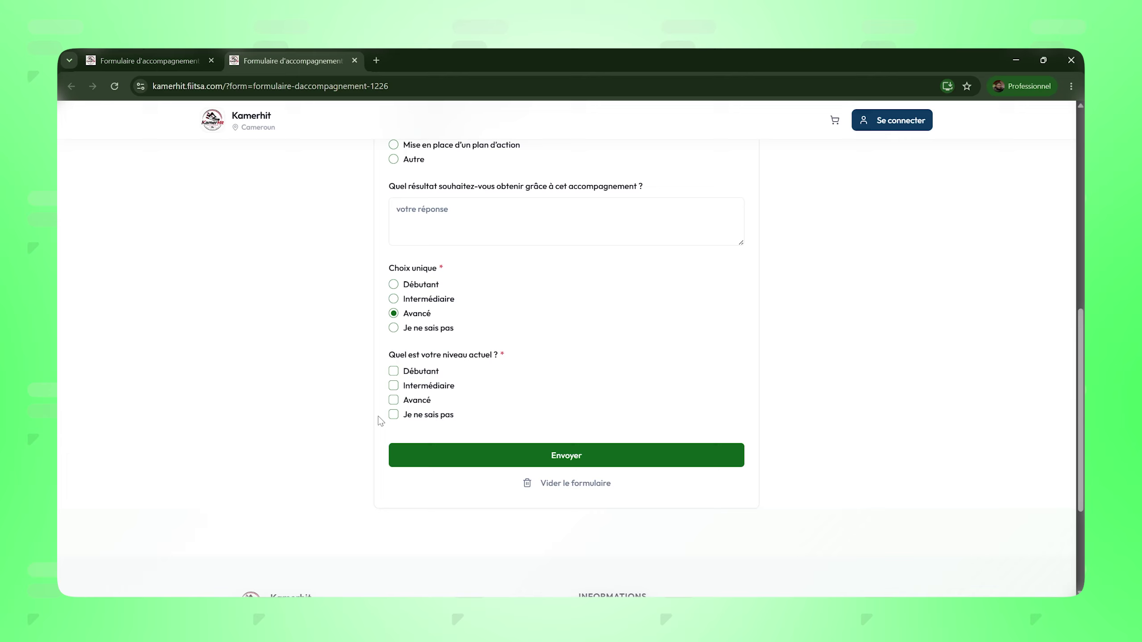
pyautogui.hotkey('alt', 'Tab')
pyautogui.scroll(-1, 674, 450)
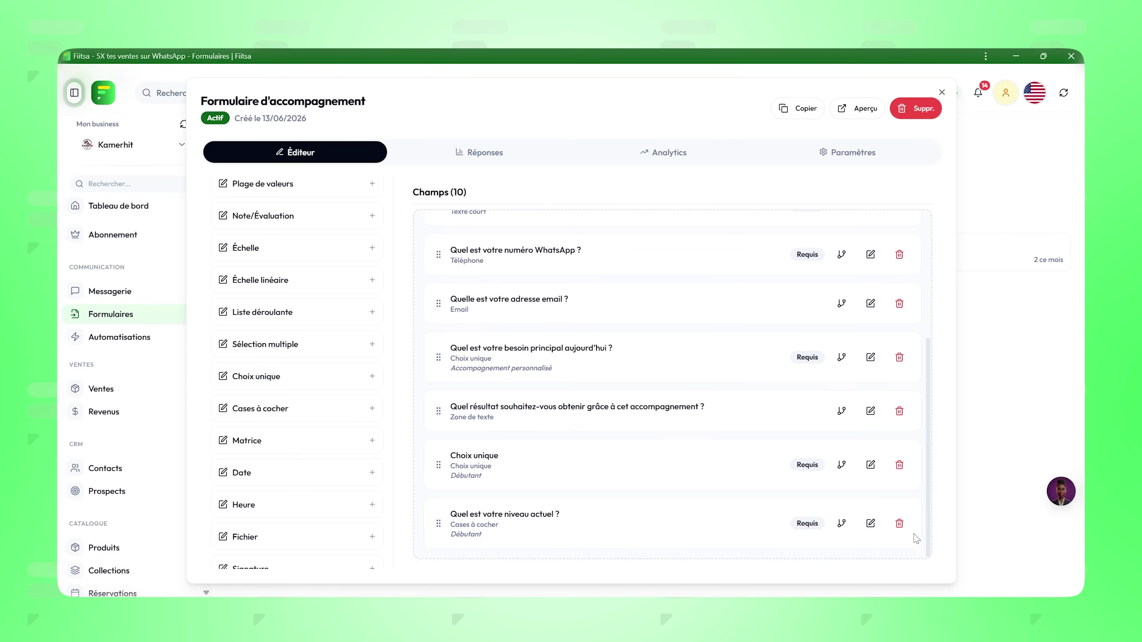
# Step: Delete the 'Quel est votre niveau actuel ?' question and add a new text-area field
pyautogui.click(901, 524)
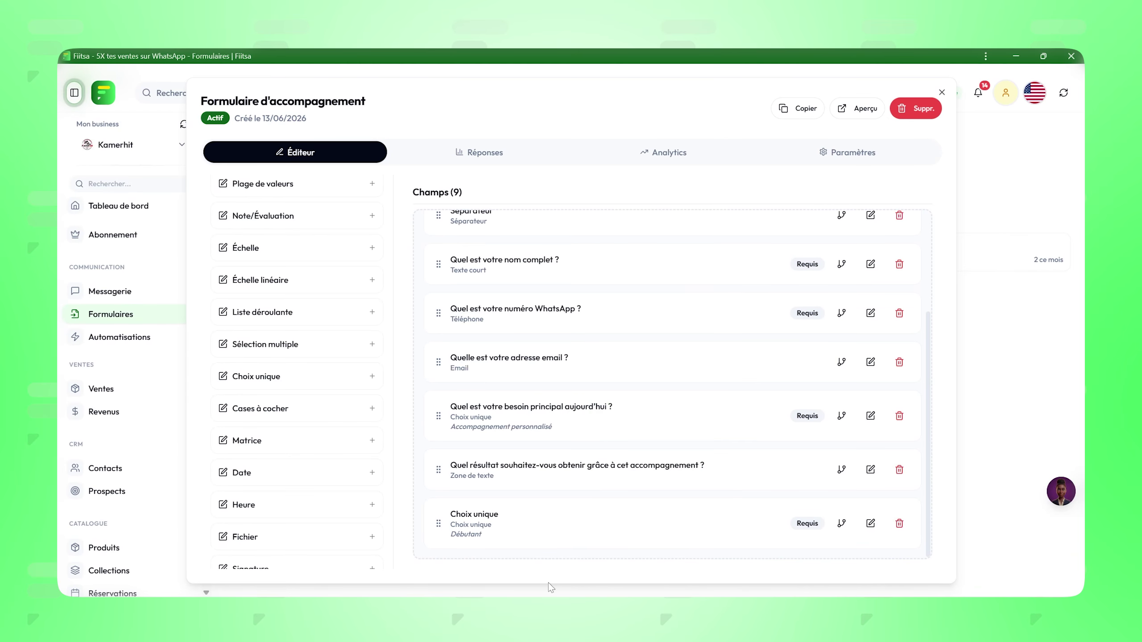
pyautogui.scroll(3, 605, 423)
pyautogui.scroll(-3, 719, 372)
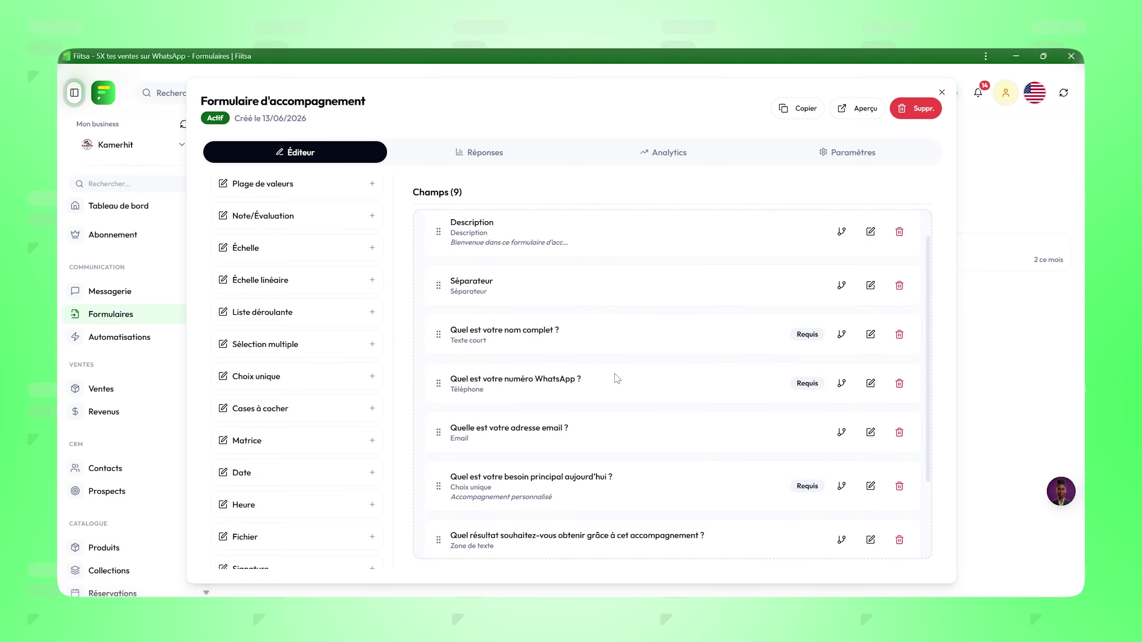
pyautogui.scroll(10, 247, 324)
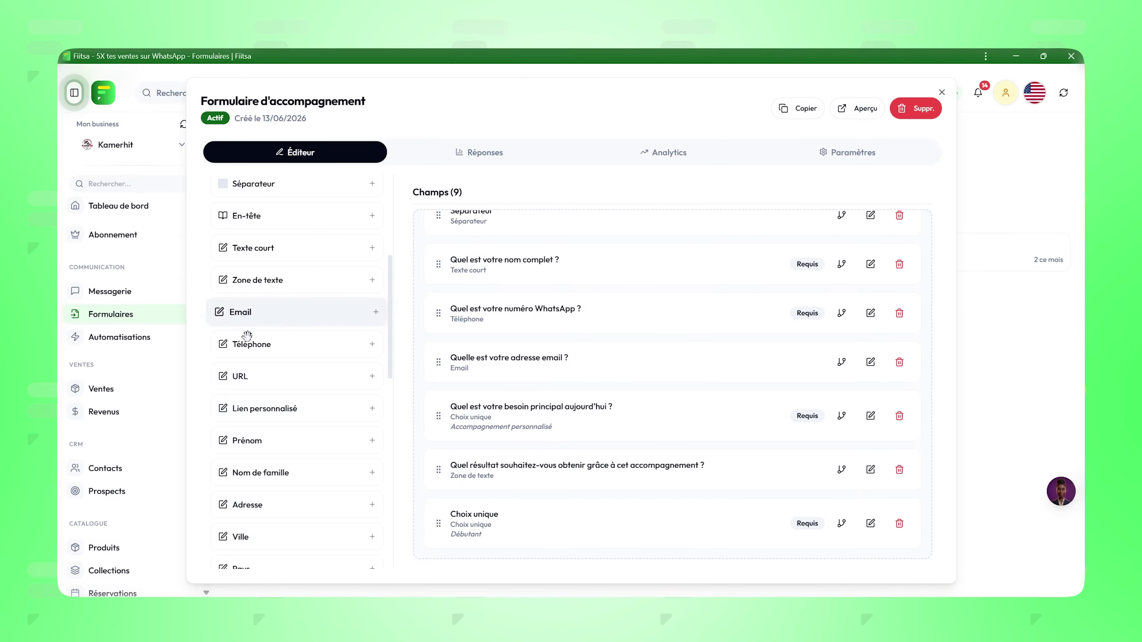
pyautogui.moveTo(258, 281); pyautogui.dragTo(477, 549)
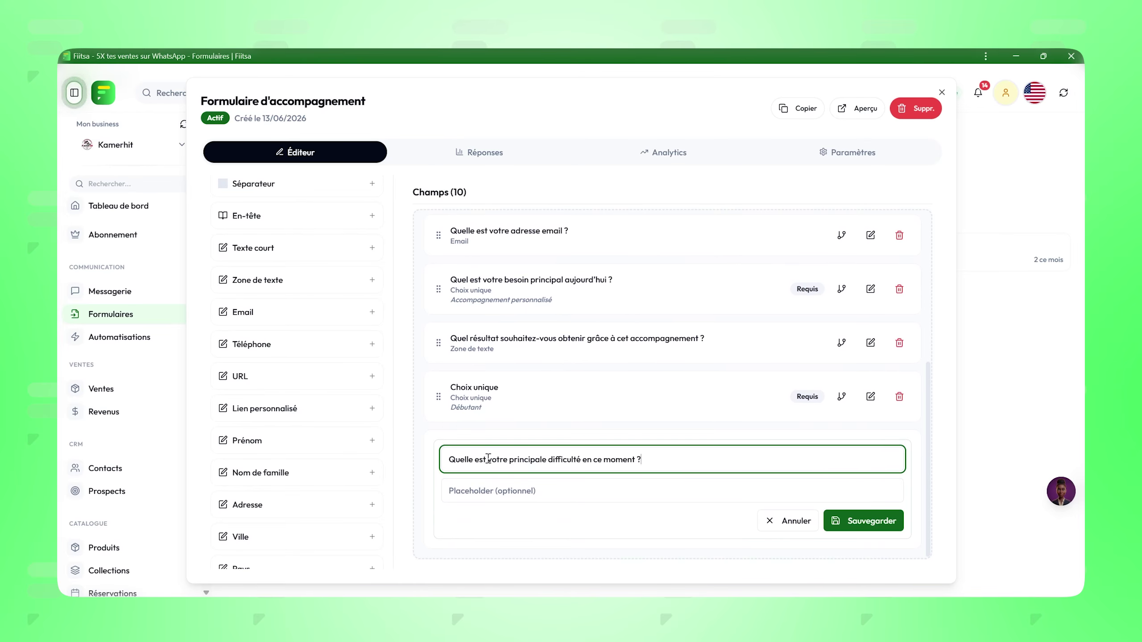
# Step: Give the difficulty question placeholder 'votre principale difficulté', save it and make it required
pyautogui.moveTo(489, 459); pyautogui.dragTo(583, 460)
pyautogui.hotkey('ctrl', 'c')
pyautogui.click(535, 490)
pyautogui.hotkey('ctrl', 'v')
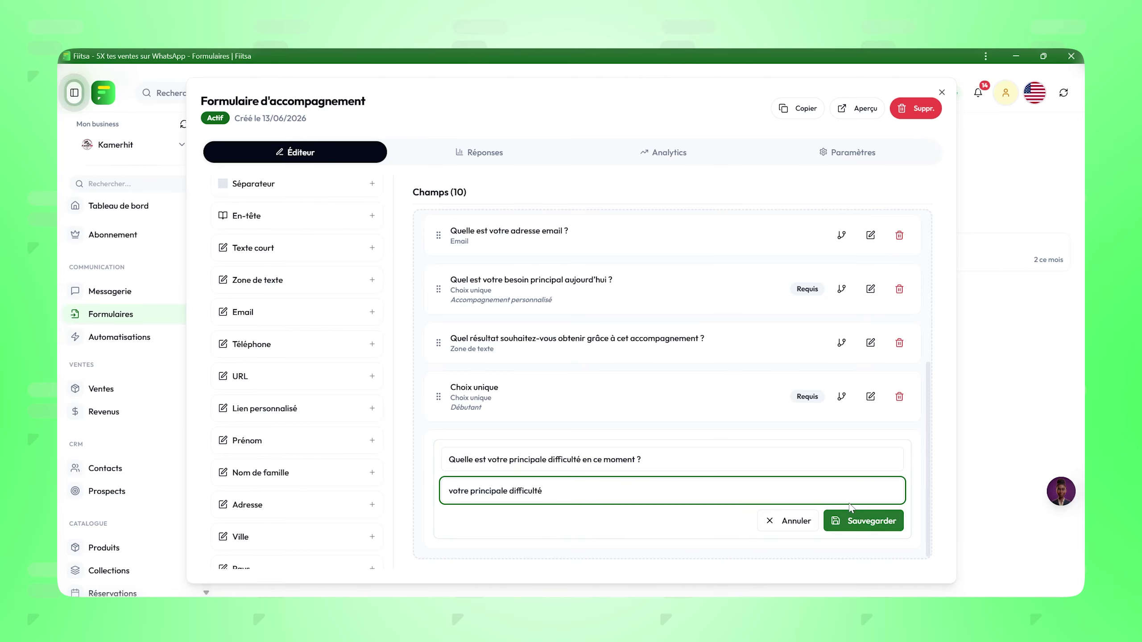
pyautogui.click(852, 522)
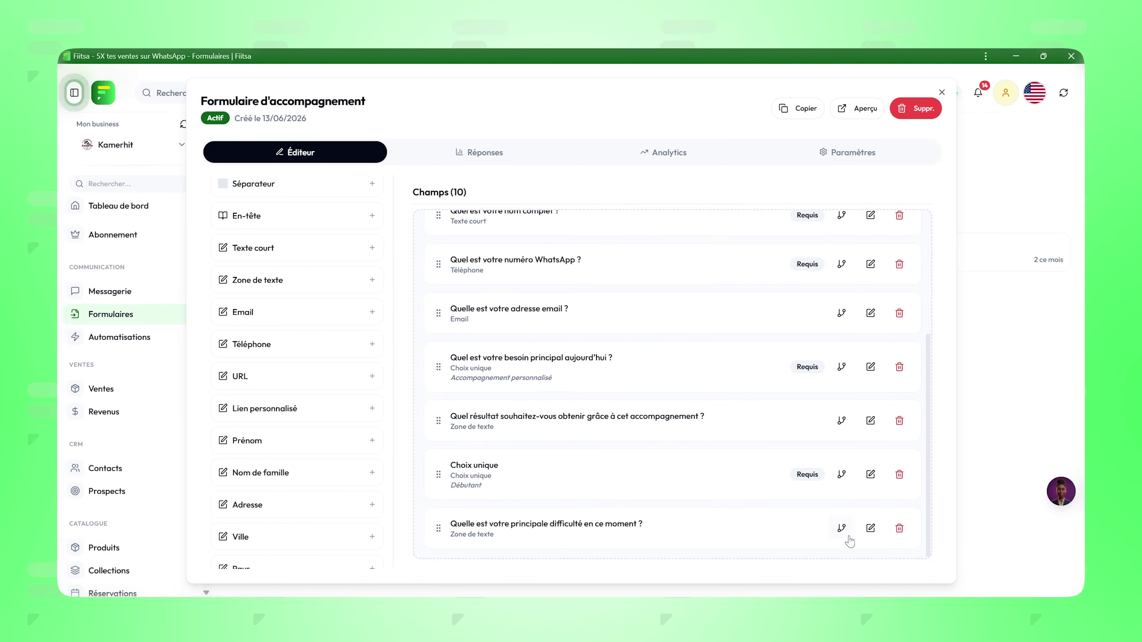
pyautogui.click(870, 528)
pyautogui.click(445, 372)
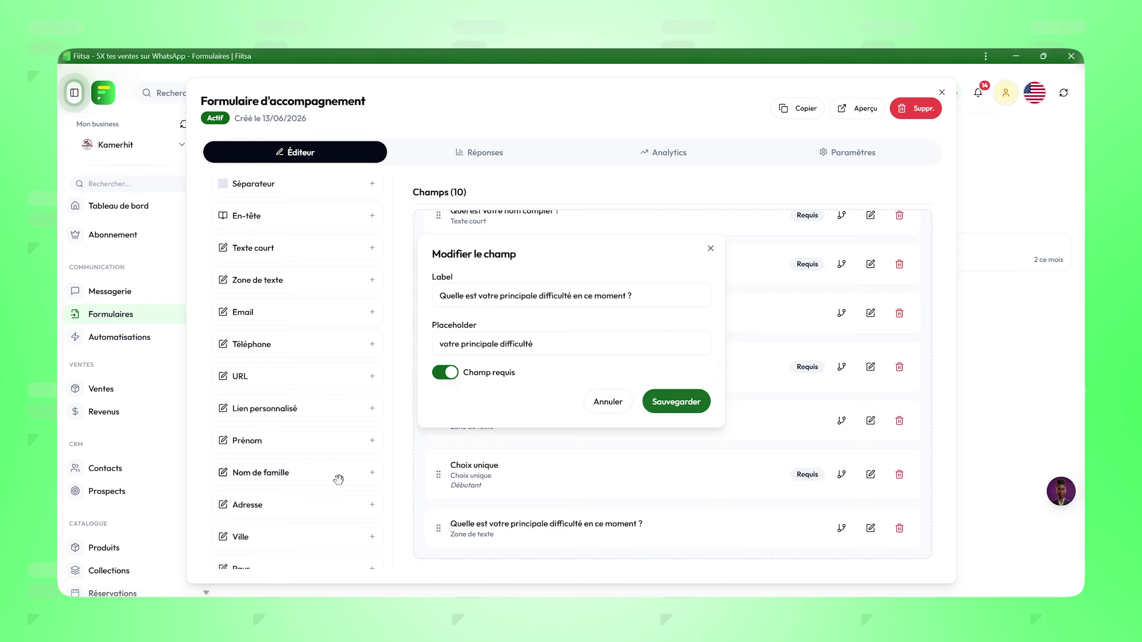
pyautogui.press('Return')
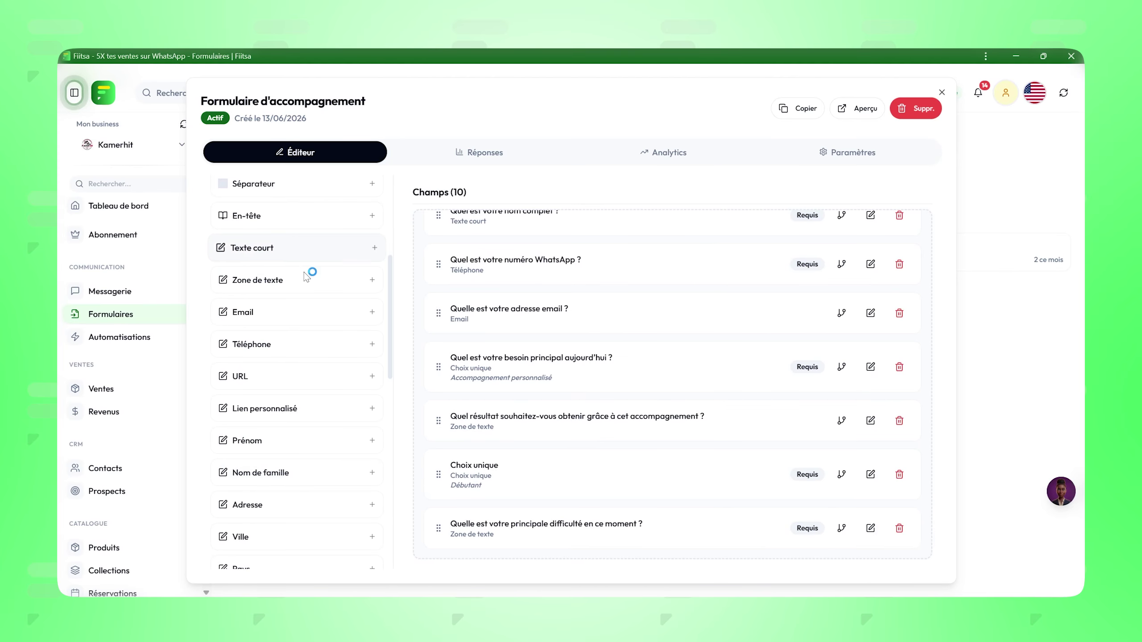
# Step: Add a single-choice results-timeframe question with five pasted answer options
pyautogui.scroll(-3, 247, 269)
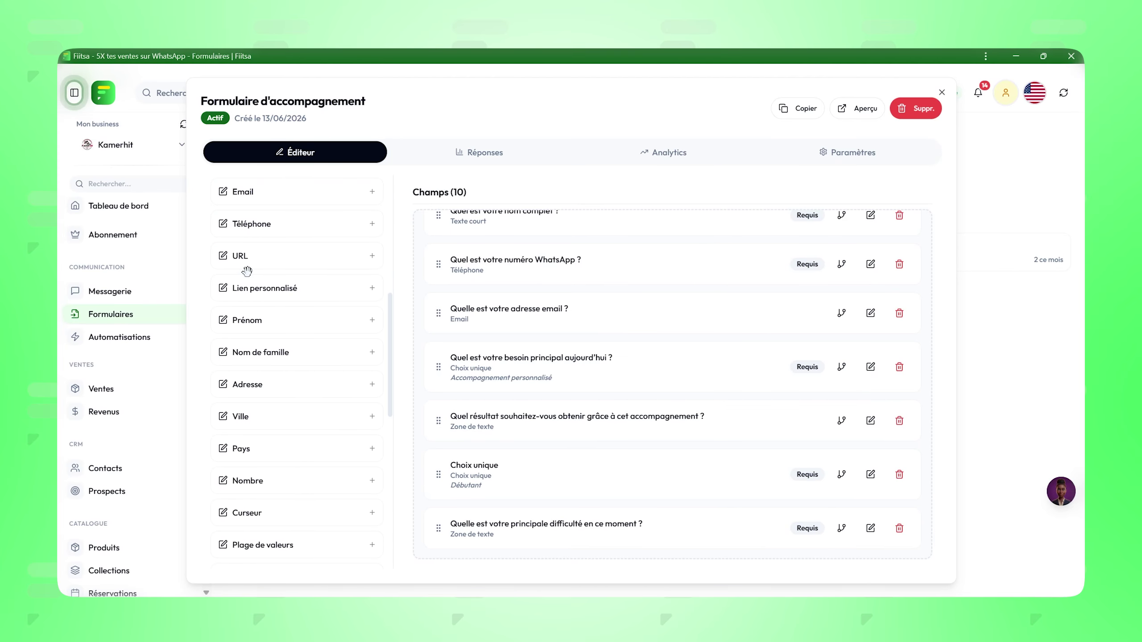
pyautogui.click(864, 521)
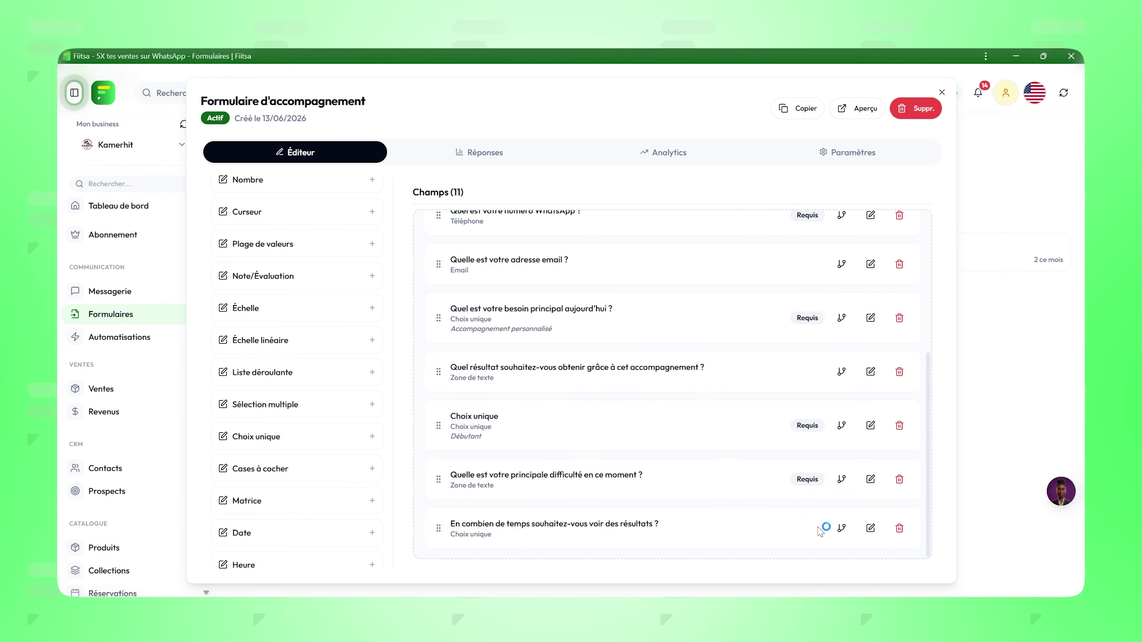
pyautogui.click(869, 529)
pyautogui.click(499, 365)
pyautogui.hotkey('ctrl', 'v')
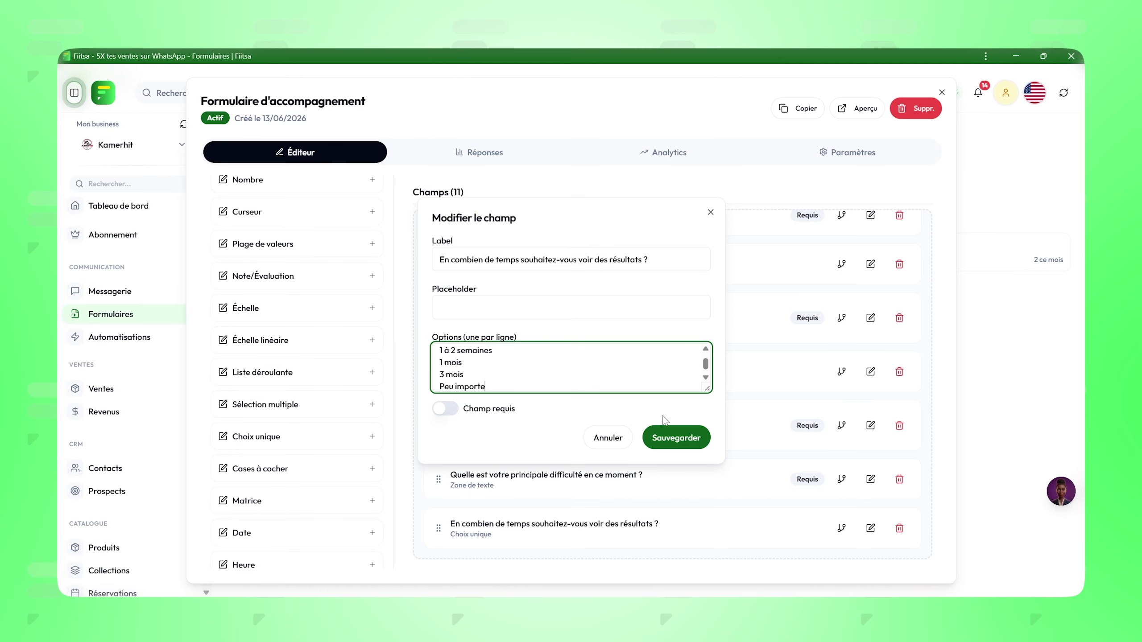
pyautogui.click(676, 438)
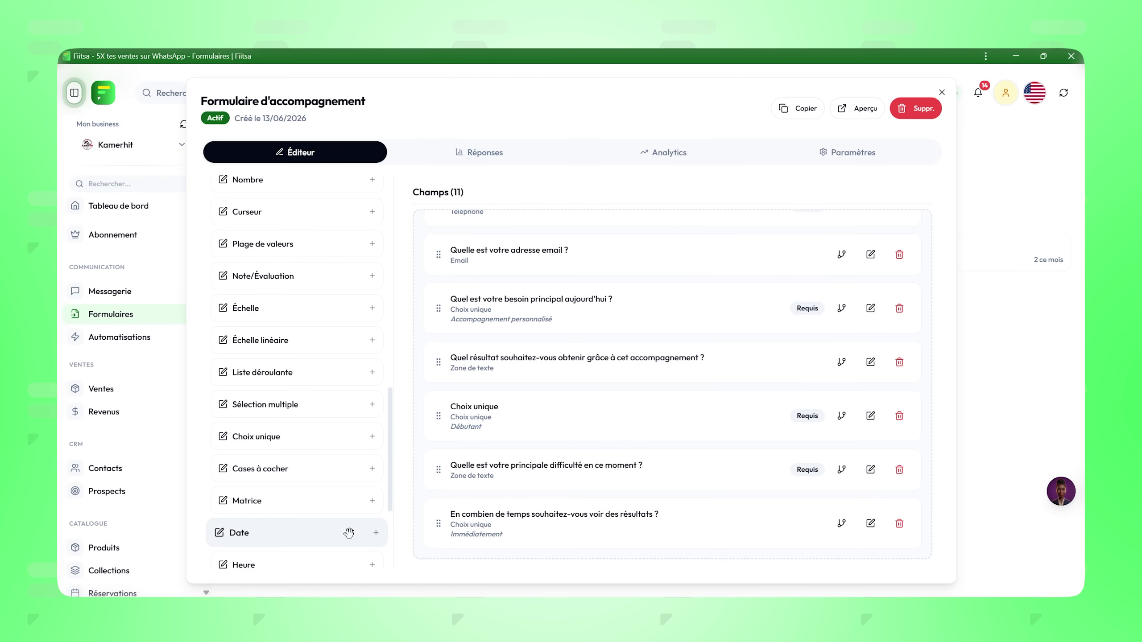
# Step: Add a required Date field titled 'Quand souhaitez vous commencer?'
pyautogui.moveTo(355, 533); pyautogui.dragTo(470, 546)
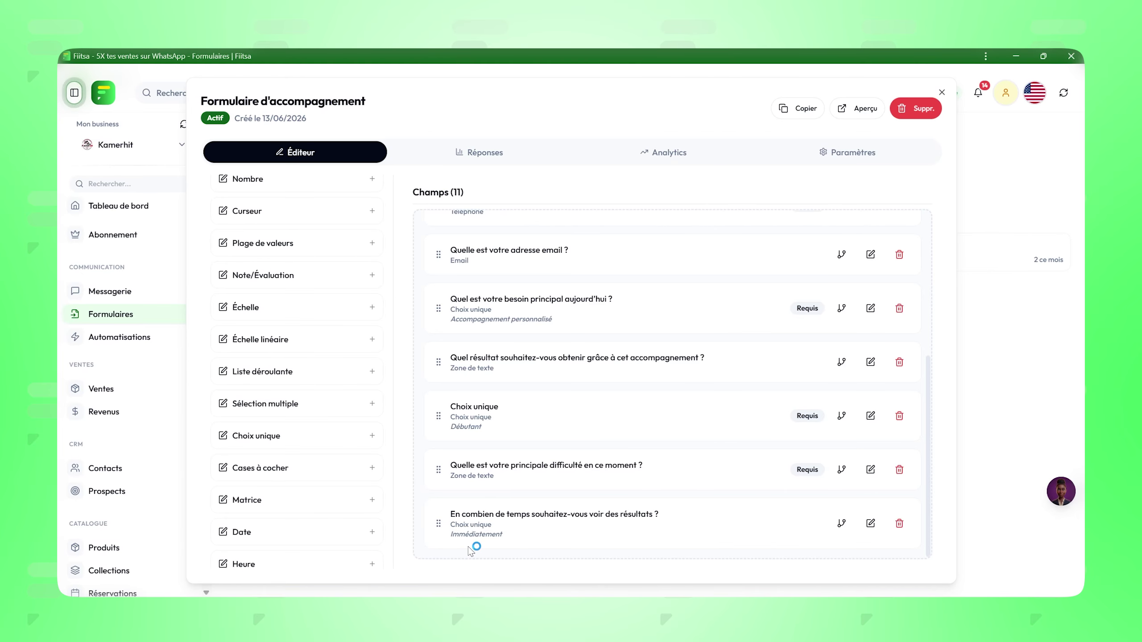
pyautogui.moveTo(297, 533); pyautogui.dragTo(477, 526)
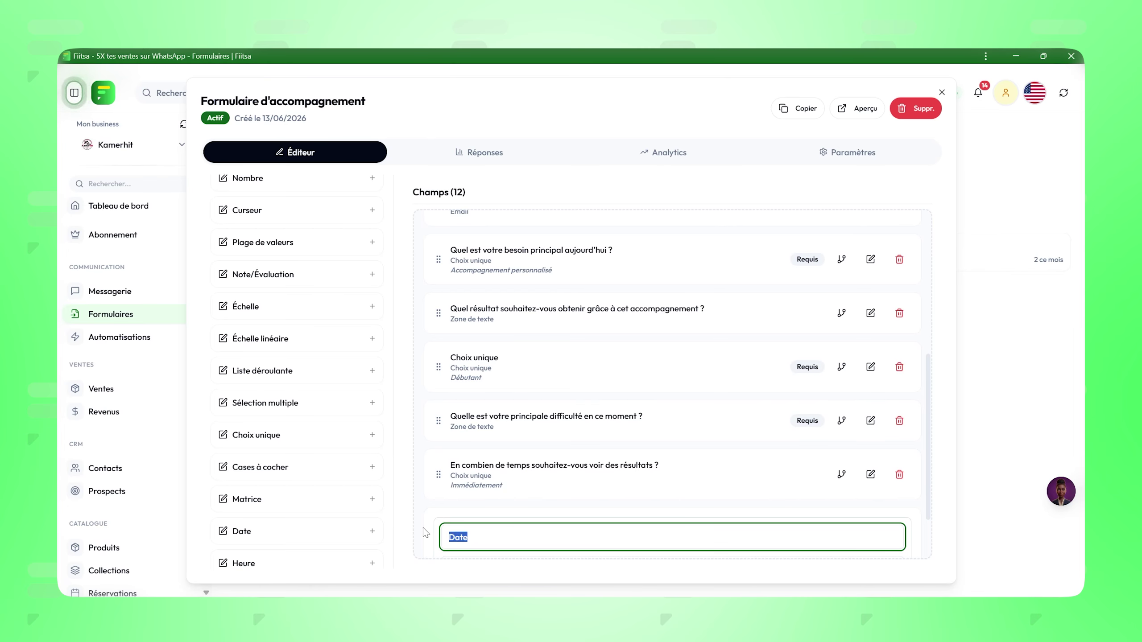
pyautogui.write('Quand souh')
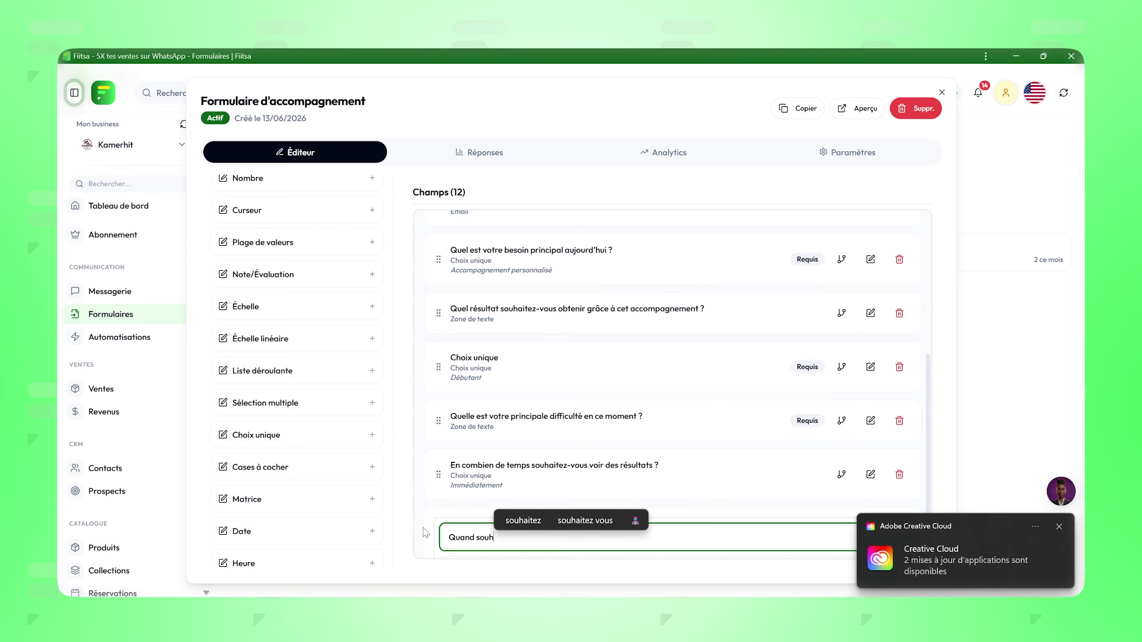
pyautogui.write('aitez vous commencer?')
pyautogui.scroll(-2, 843, 531)
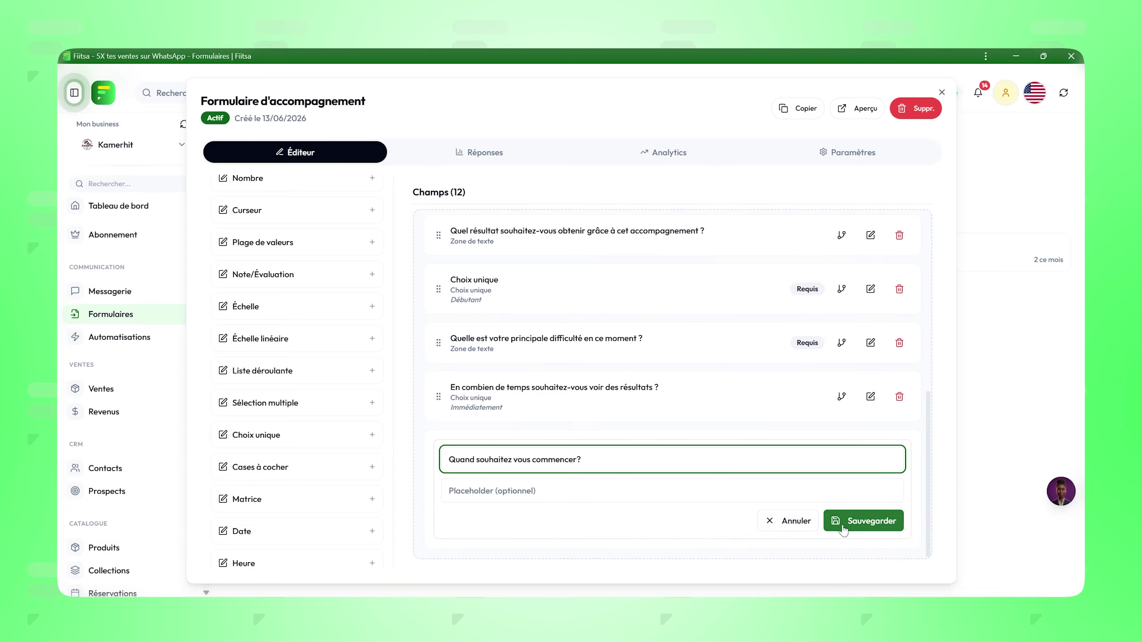
pyautogui.click(843, 522)
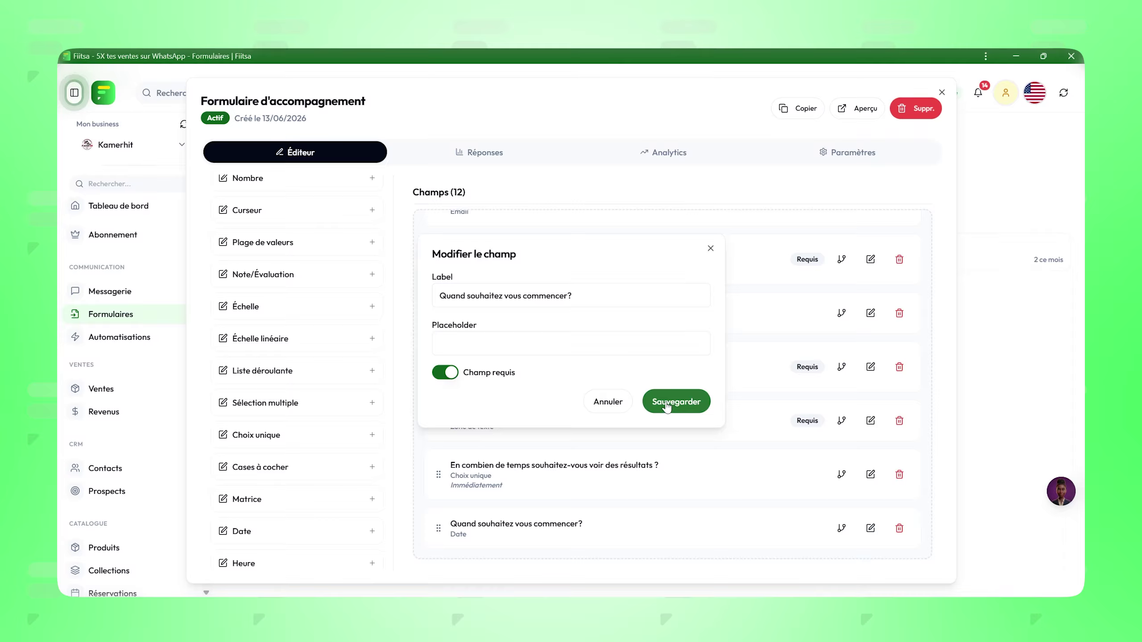
pyautogui.click(666, 405)
# Step: Test the start-date calendar on the public form without picking a date
pyautogui.hotkey('alt', 'Tab')
pyautogui.hotkey('alt', 'Tab')
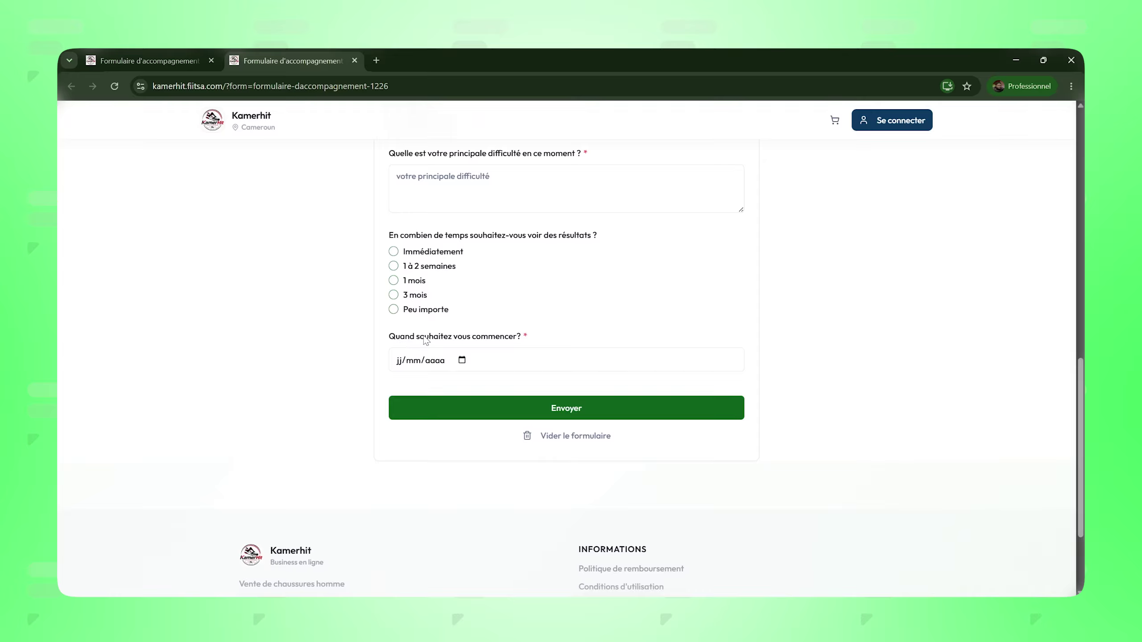
pyautogui.click(462, 361)
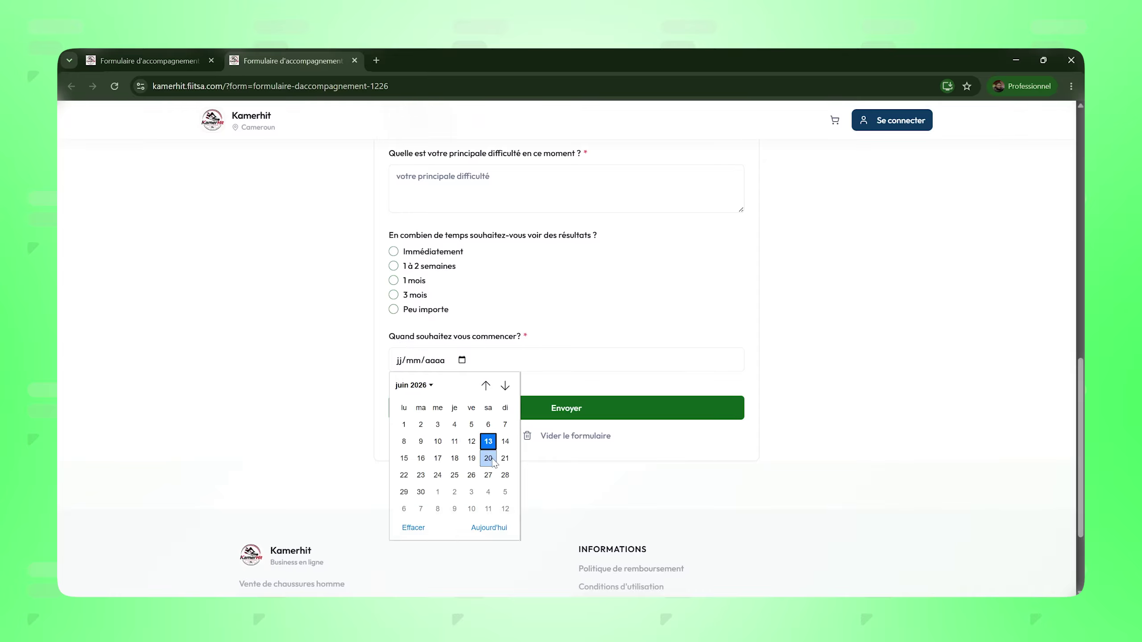
pyautogui.click(381, 399)
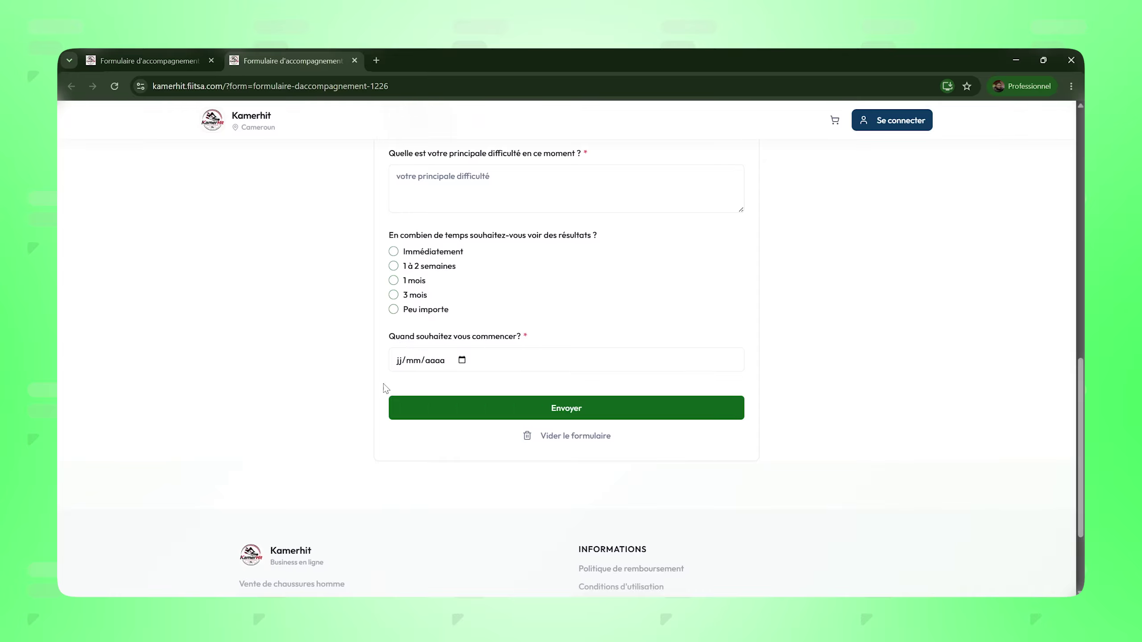
pyautogui.hotkey('alt', 'Tab')
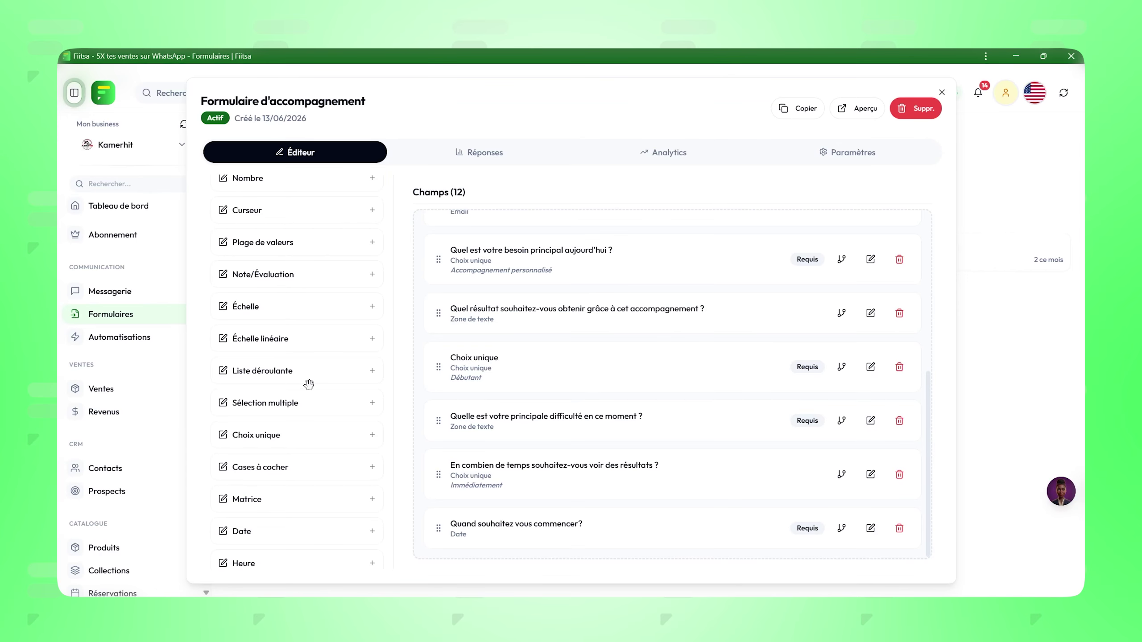
pyautogui.scroll(-4, 251, 355)
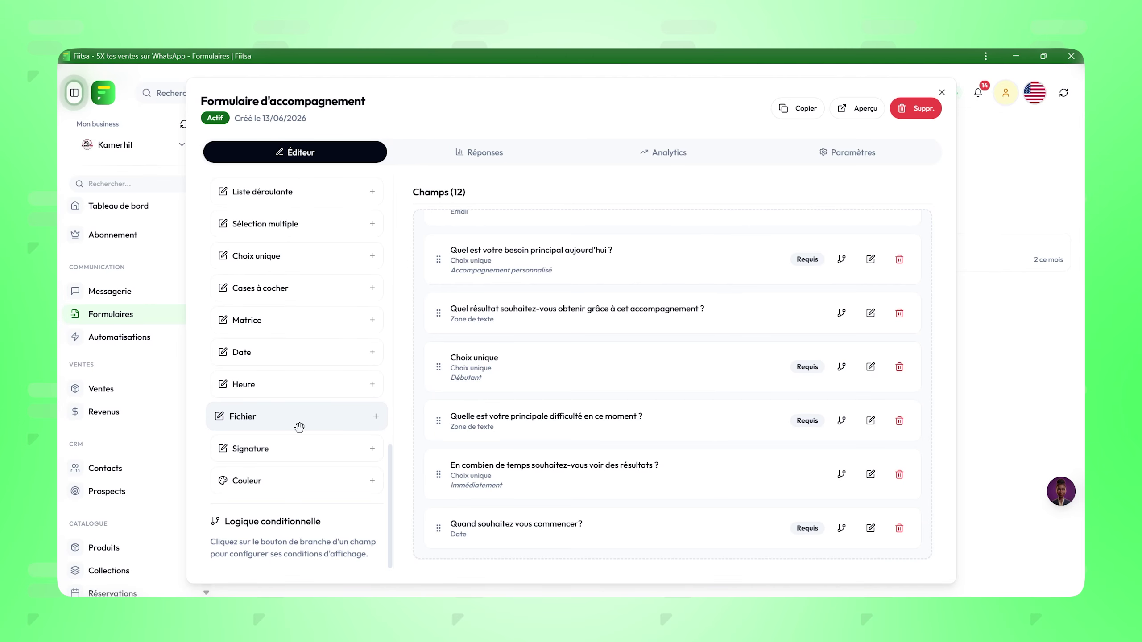
pyautogui.moveTo(295, 426); pyautogui.dragTo(459, 539)
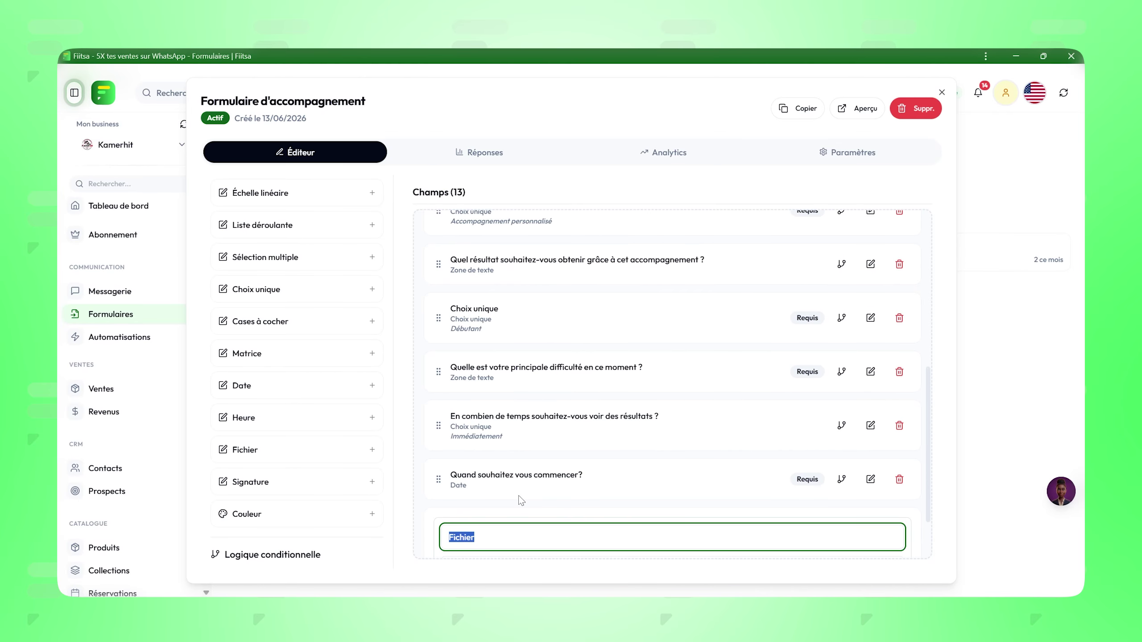
# Step: Name the file-upload field 'Déposez votre CNI' and save it
pyautogui.write('Déposez vot')
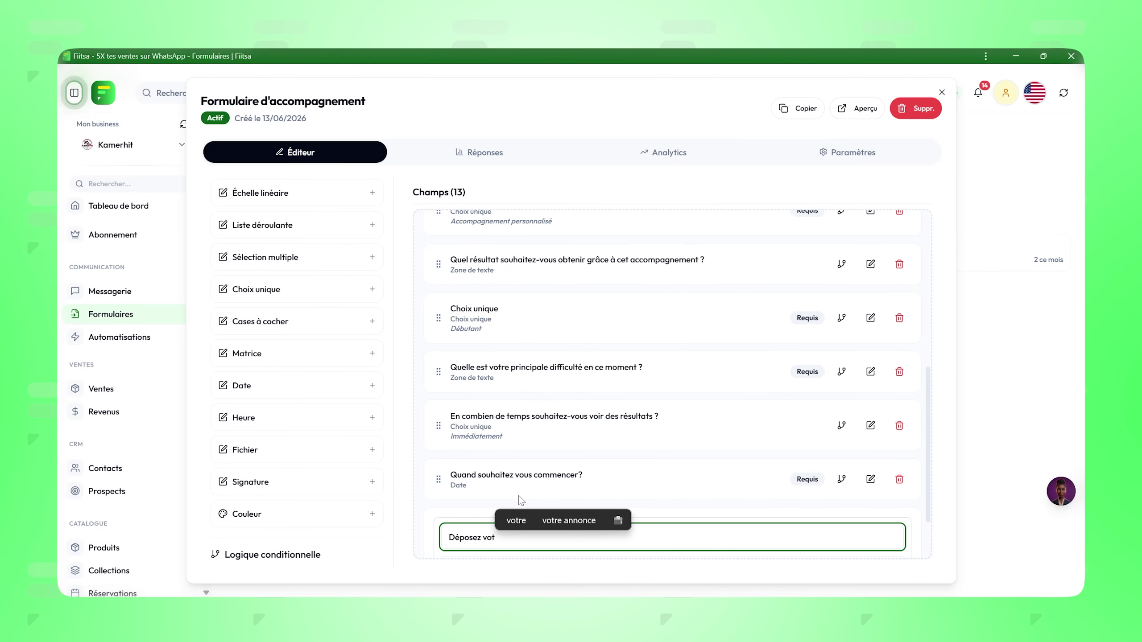
pyautogui.write('re cni')
pyautogui.press('BackSpace')
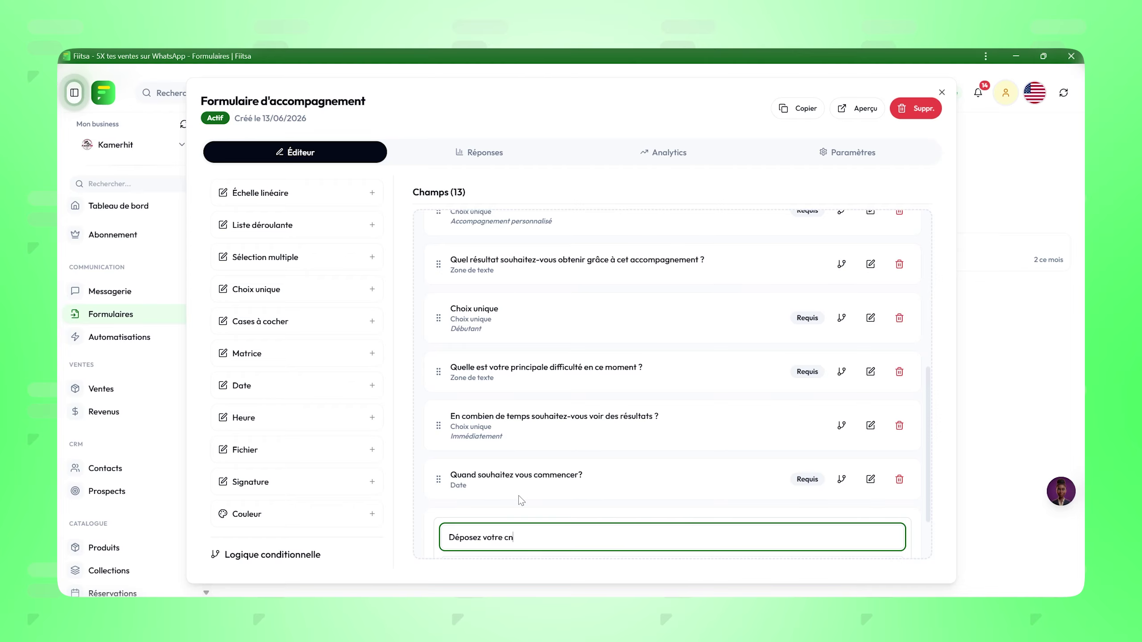
pyautogui.write('CNI')
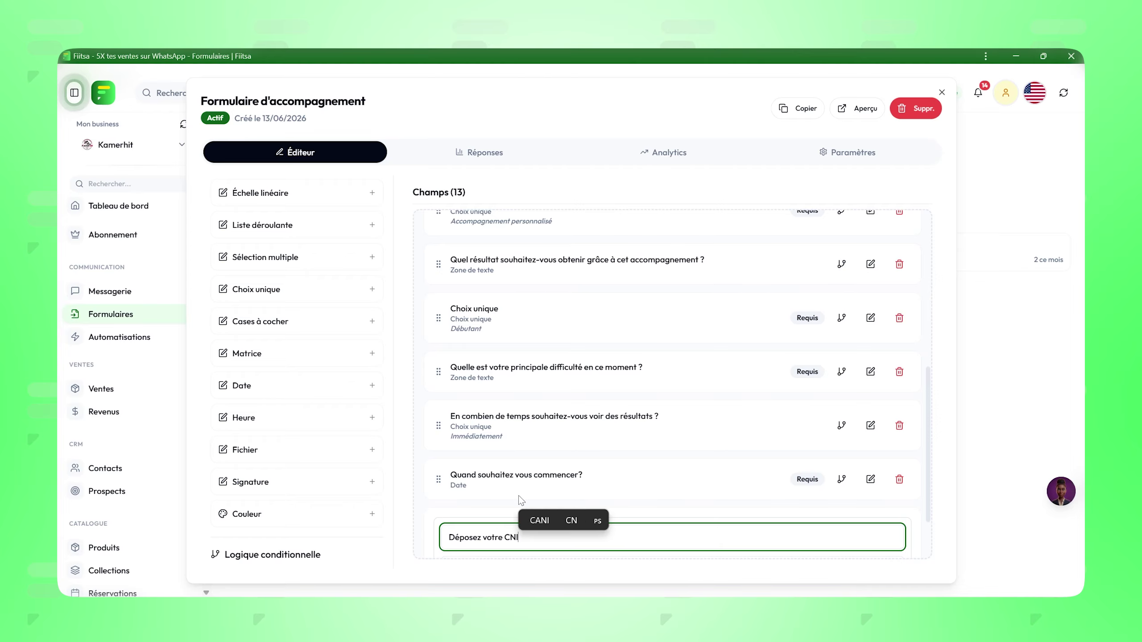
pyautogui.scroll(-2, 563, 485)
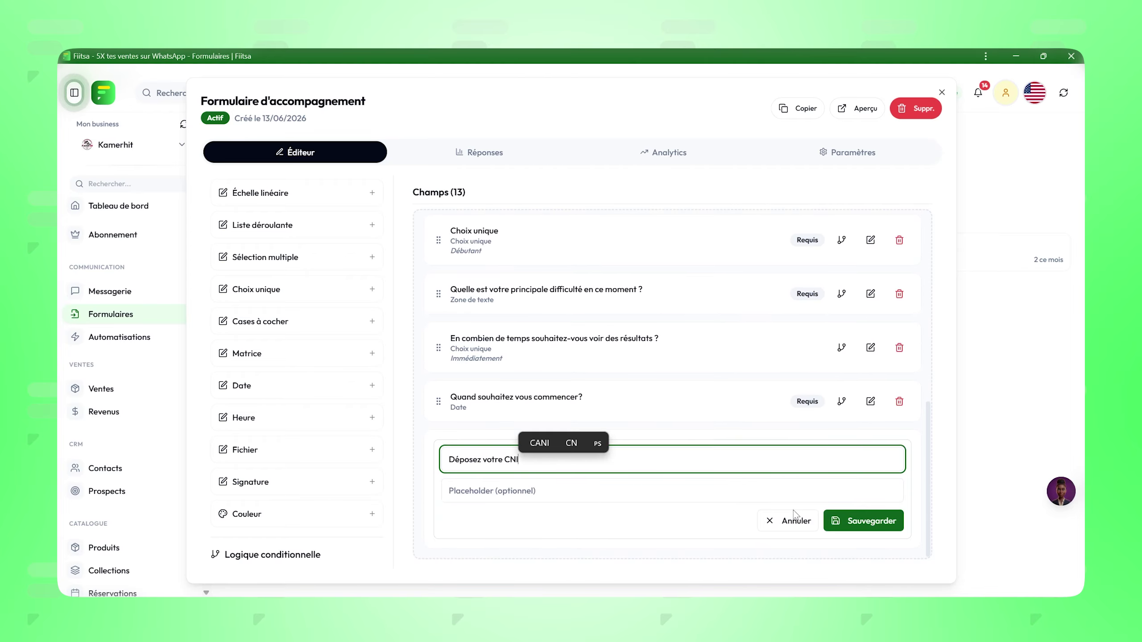
pyautogui.click(854, 522)
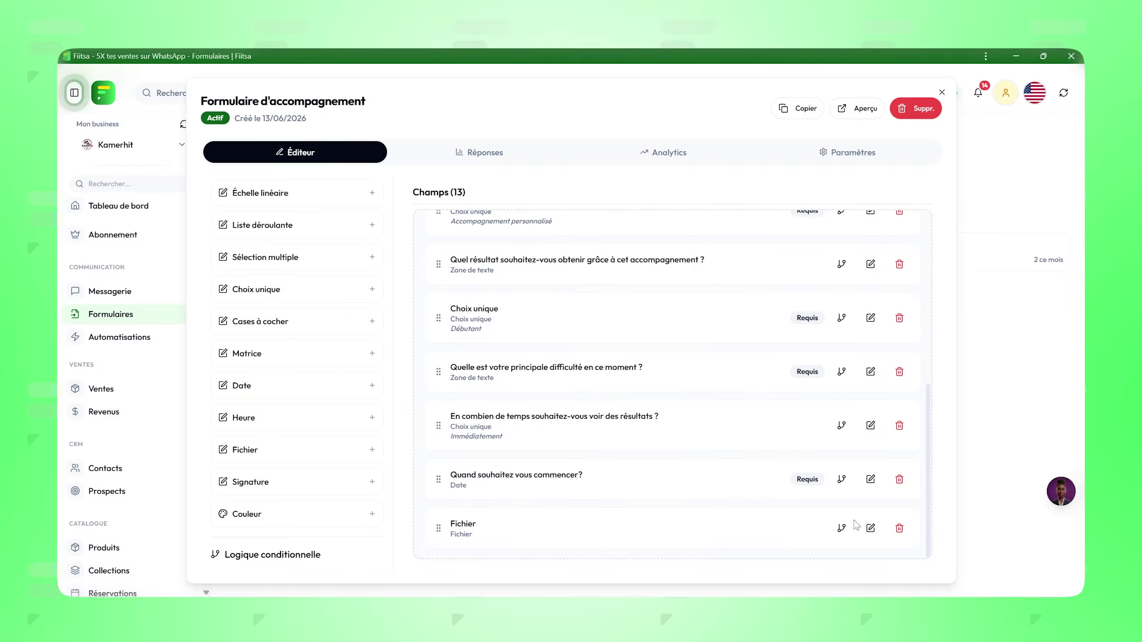
# Step: Reload the public form and attach a PDF to the 'Déposez votre CNI' upload field
pyautogui.hotkey('alt', 'Tab')
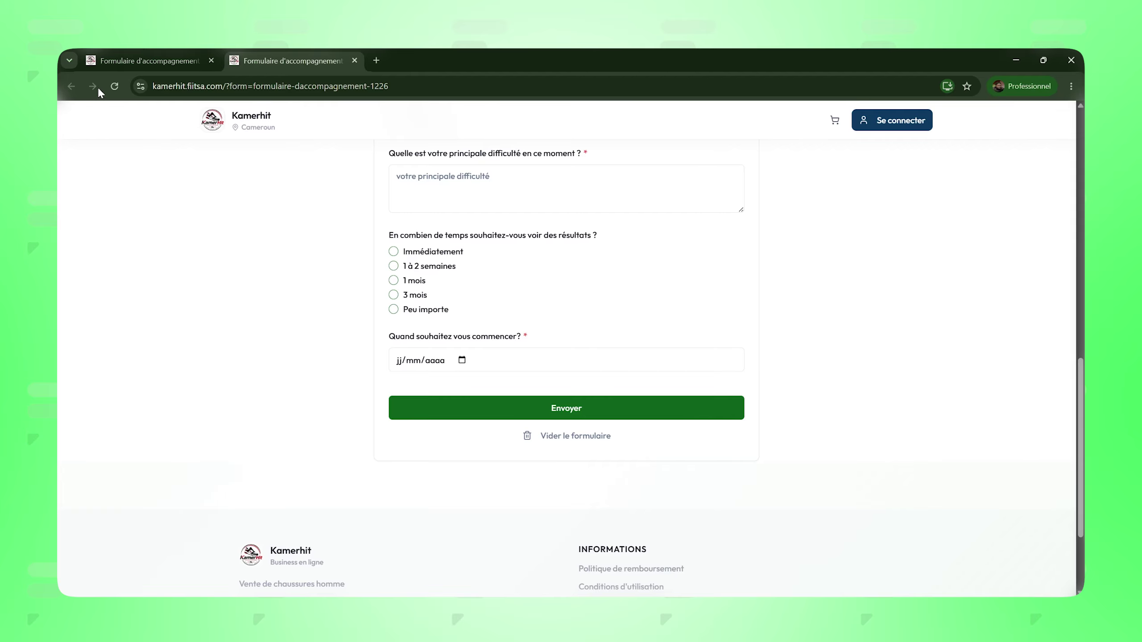
pyautogui.click(115, 86)
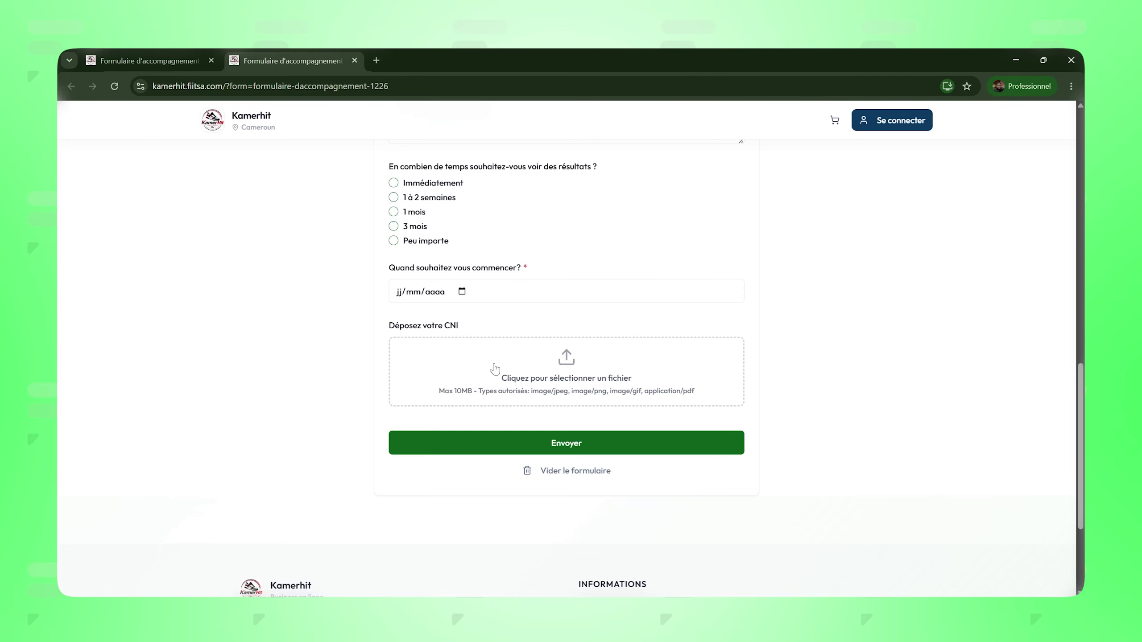
pyautogui.click(552, 382)
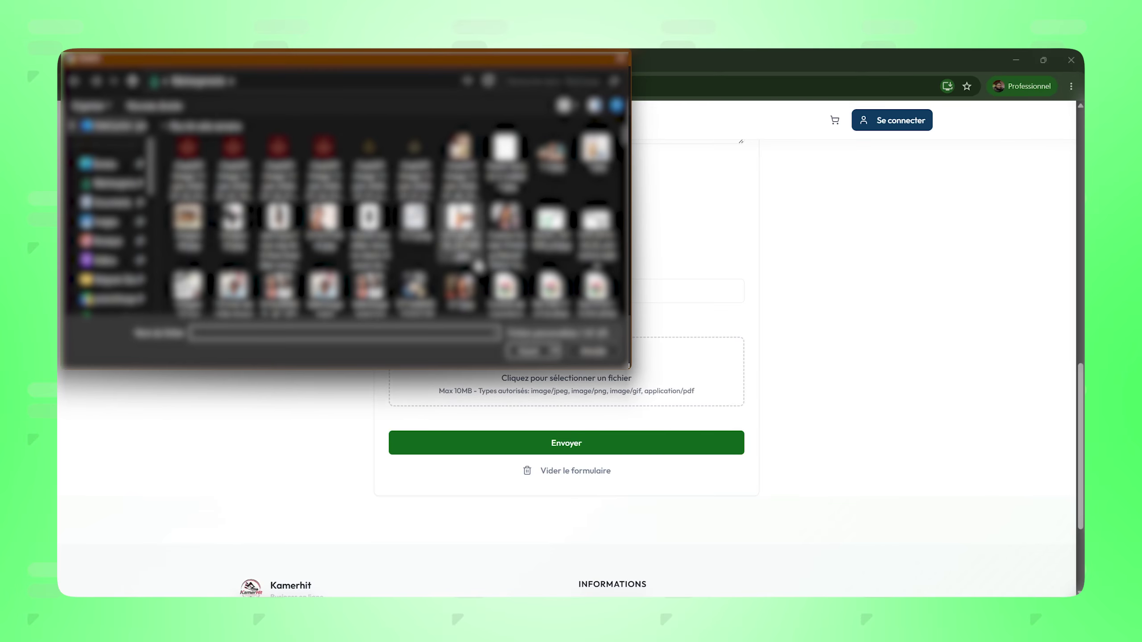
pyautogui.scroll(-3, 542, 281)
pyautogui.scroll(-3, 541, 281)
pyautogui.scroll(-5, 423, 292)
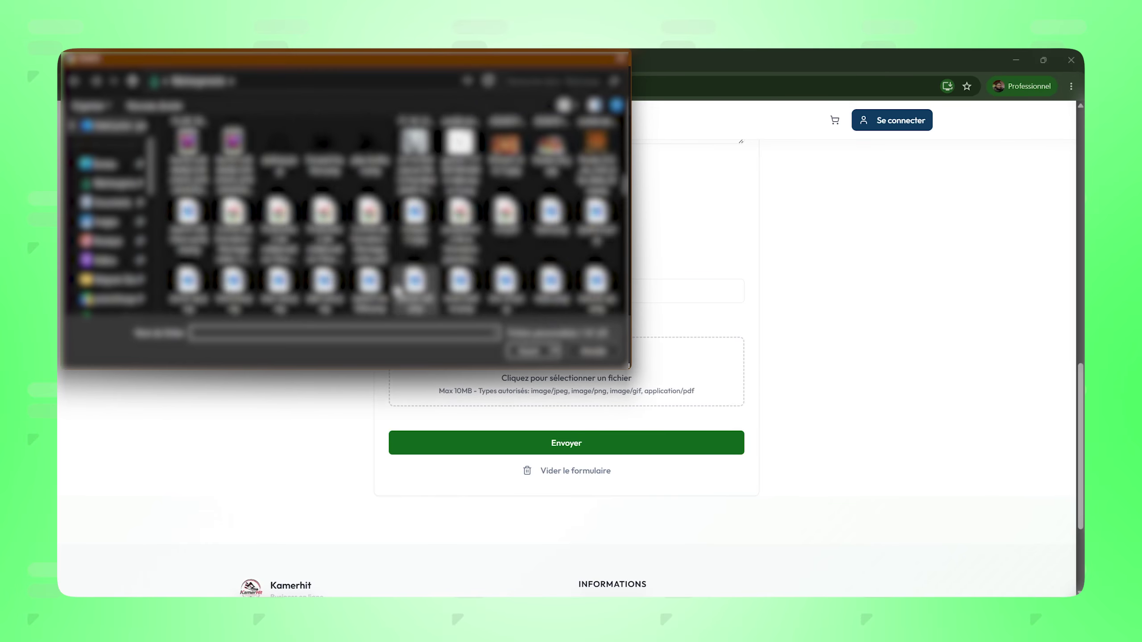
pyautogui.scroll(-5, 424, 292)
pyautogui.scroll(-10, 419, 290)
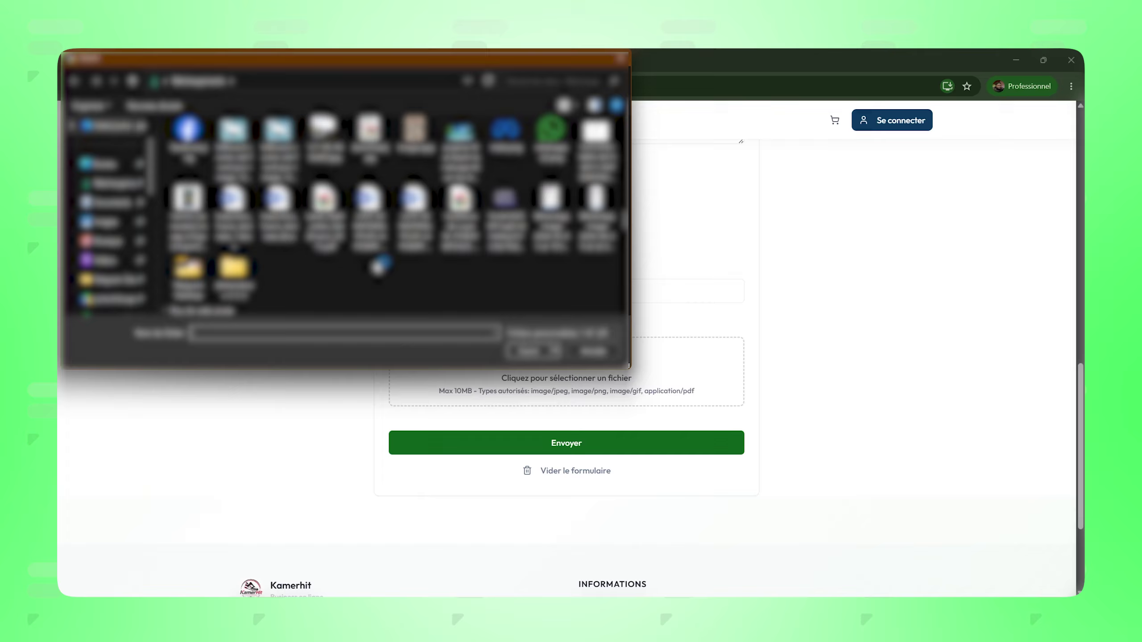
pyautogui.scroll(2, 369, 275)
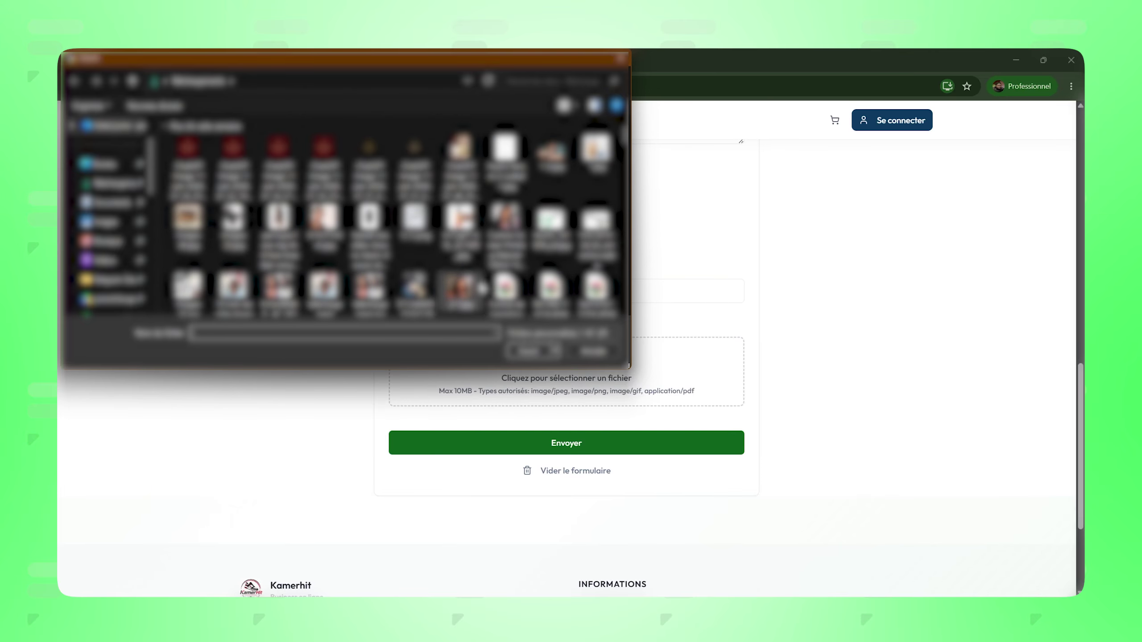
pyautogui.doubleClick(555, 294)
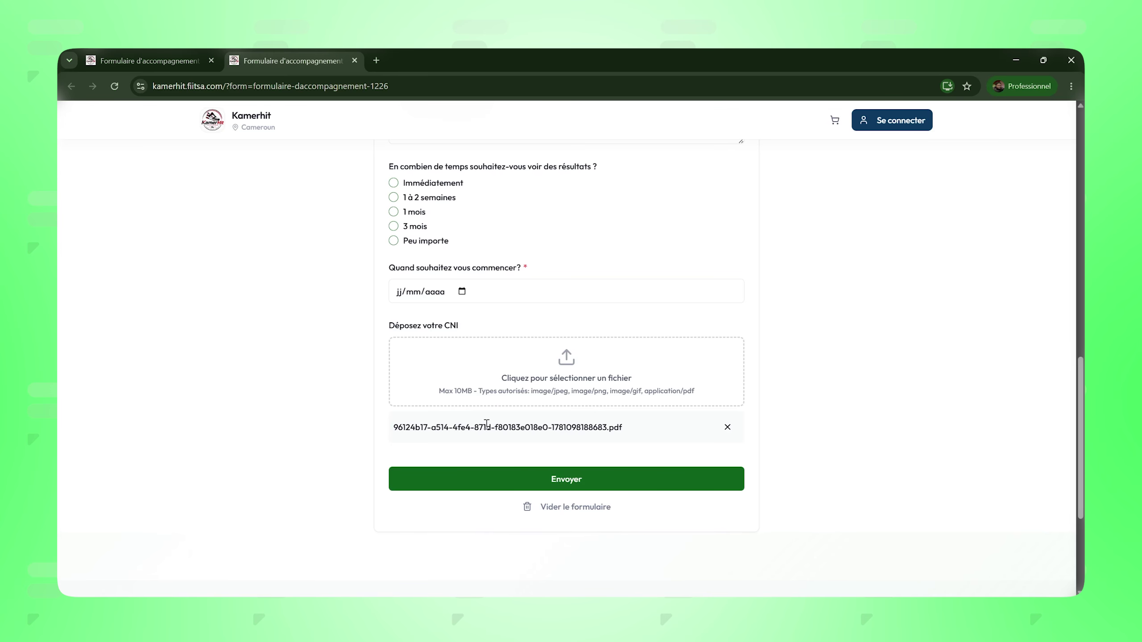
# Step: Add and save a Signature field at the end of the form
pyautogui.hotkey('alt', 'Tab')
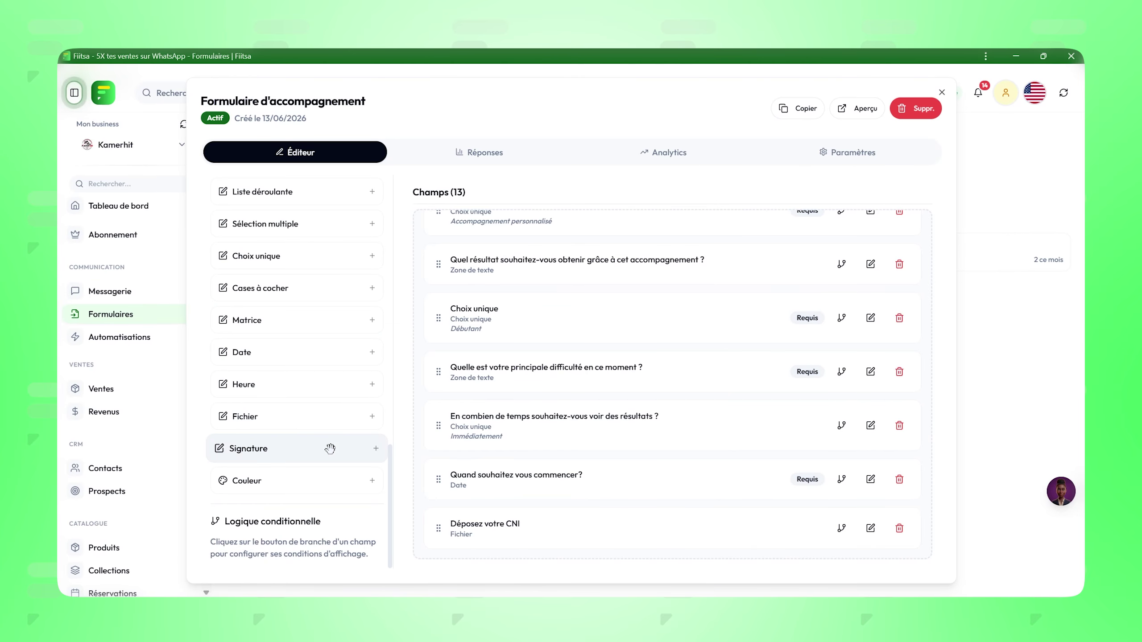
pyautogui.moveTo(318, 453)
pyautogui.mouseDown()
pyautogui.moveTo(652, 524)
pyautogui.moveTo(532, 534)
pyautogui.mouseUp()
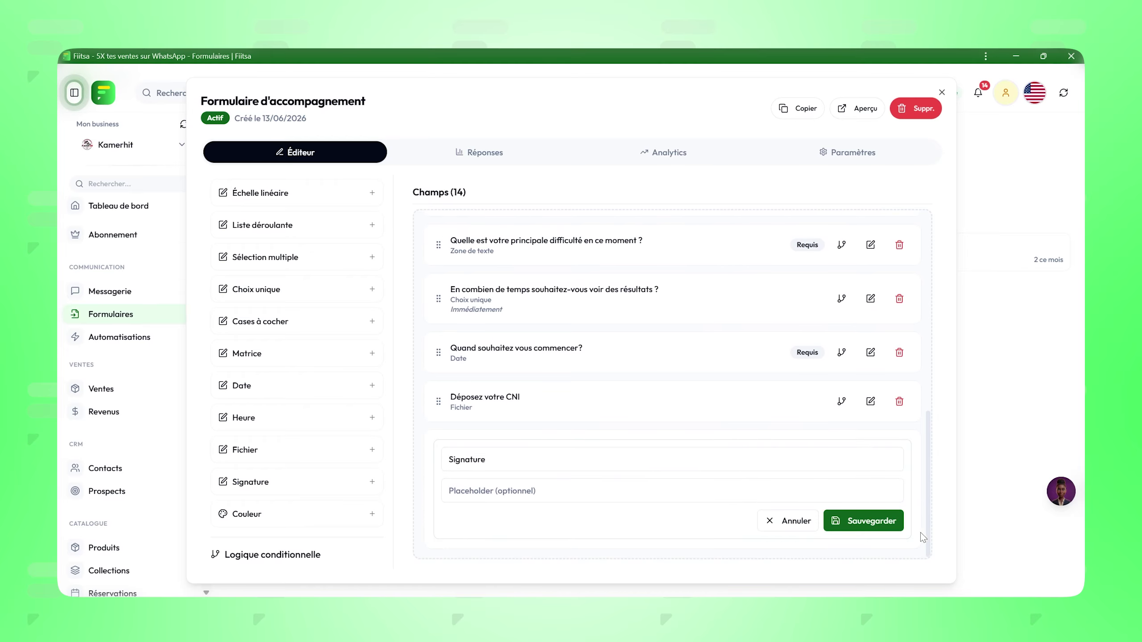
pyautogui.click(864, 521)
pyautogui.hotkey('alt', 'Tab')
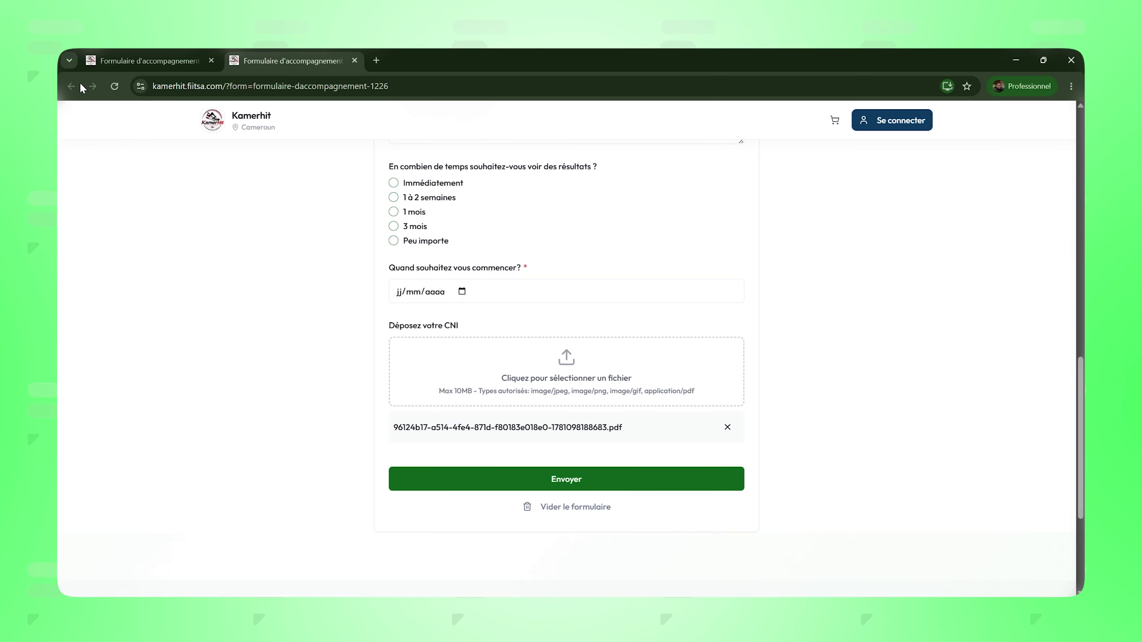
# Step: Reload the public form and draw a test signature on the new Signature pad
pyautogui.click(115, 87)
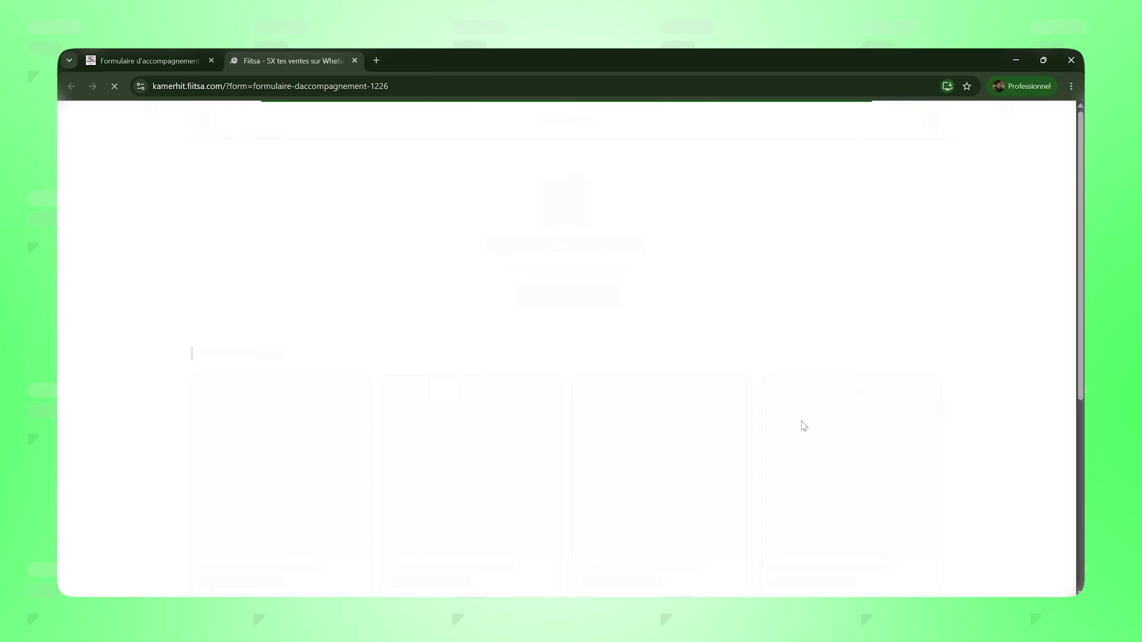
pyautogui.scroll(-15, 652, 377)
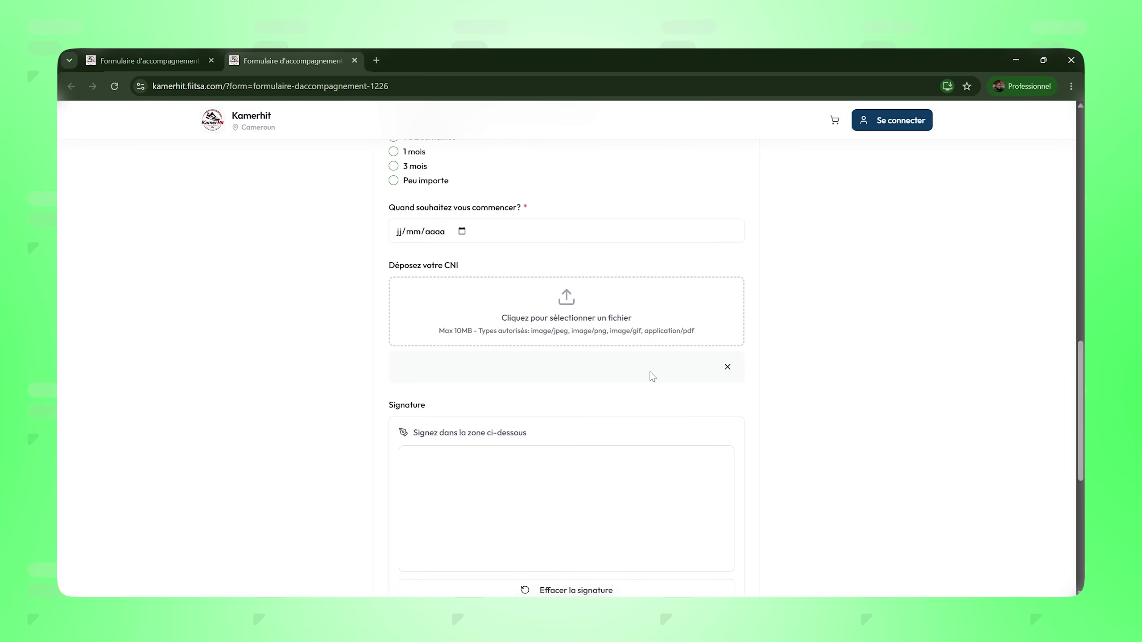
pyautogui.scroll(-1, 521, 445)
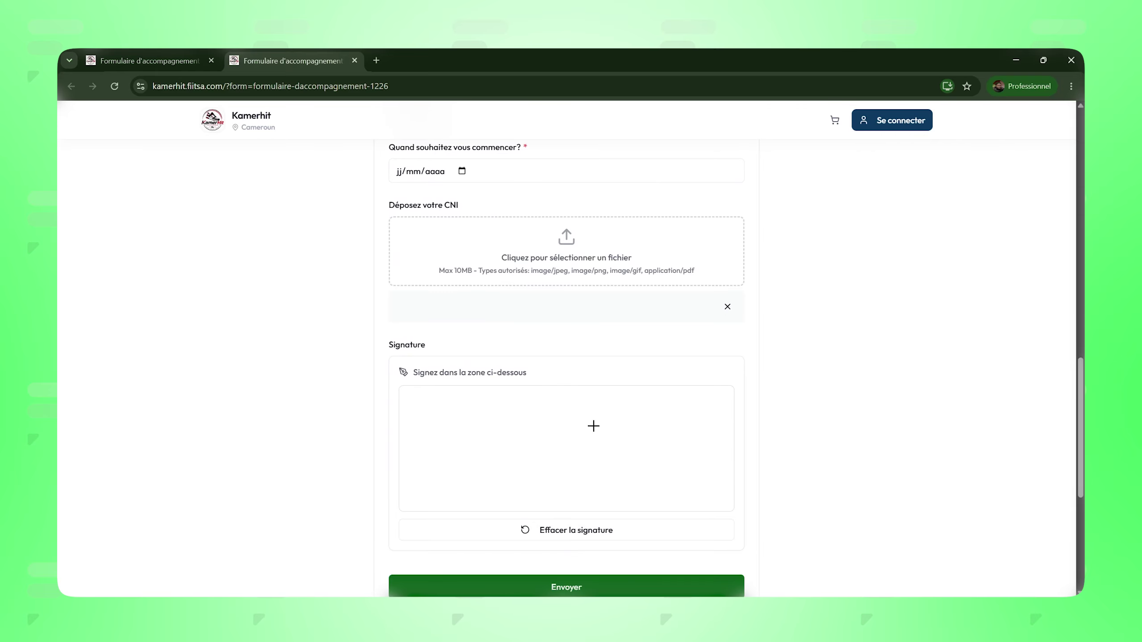
pyautogui.moveTo(503, 482); pyautogui.dragTo(735, 458)
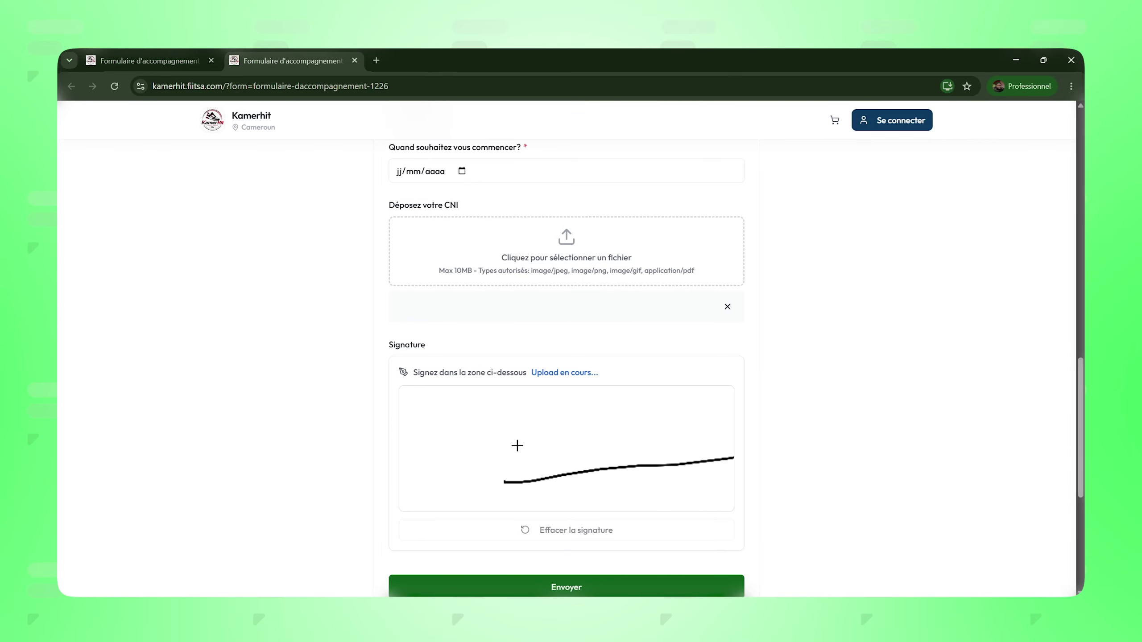
pyautogui.moveTo(524, 469); pyautogui.dragTo(699, 415)
pyautogui.moveTo(616, 450); pyautogui.dragTo(693, 472)
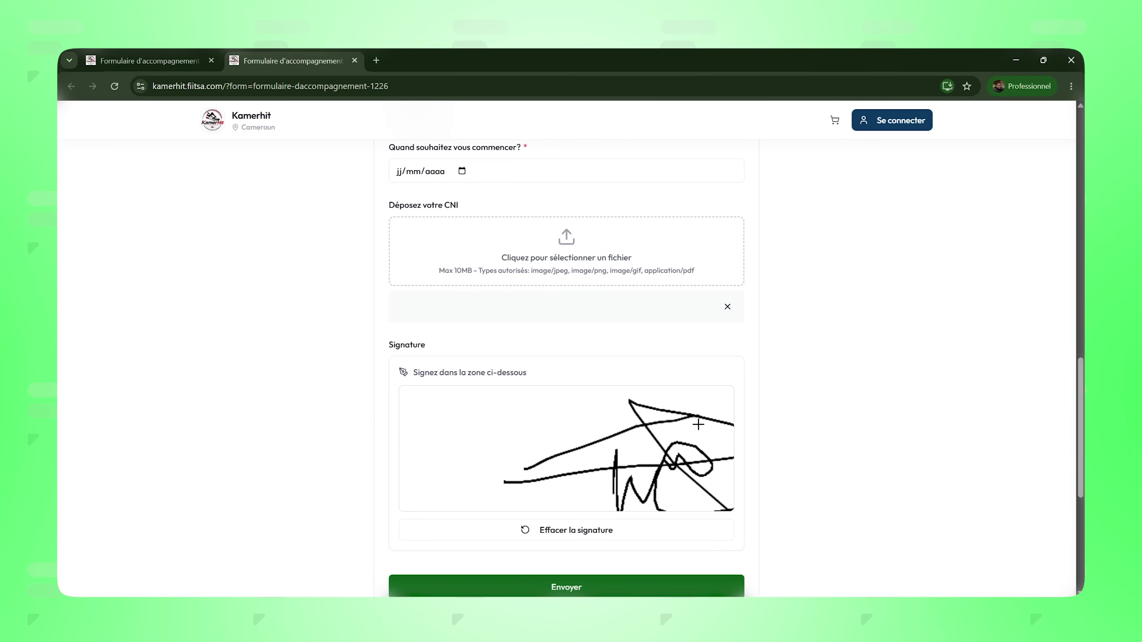
# Step: Clear the signature with Effacer la signature, draw a new one, and return to the editor
pyautogui.click(579, 537)
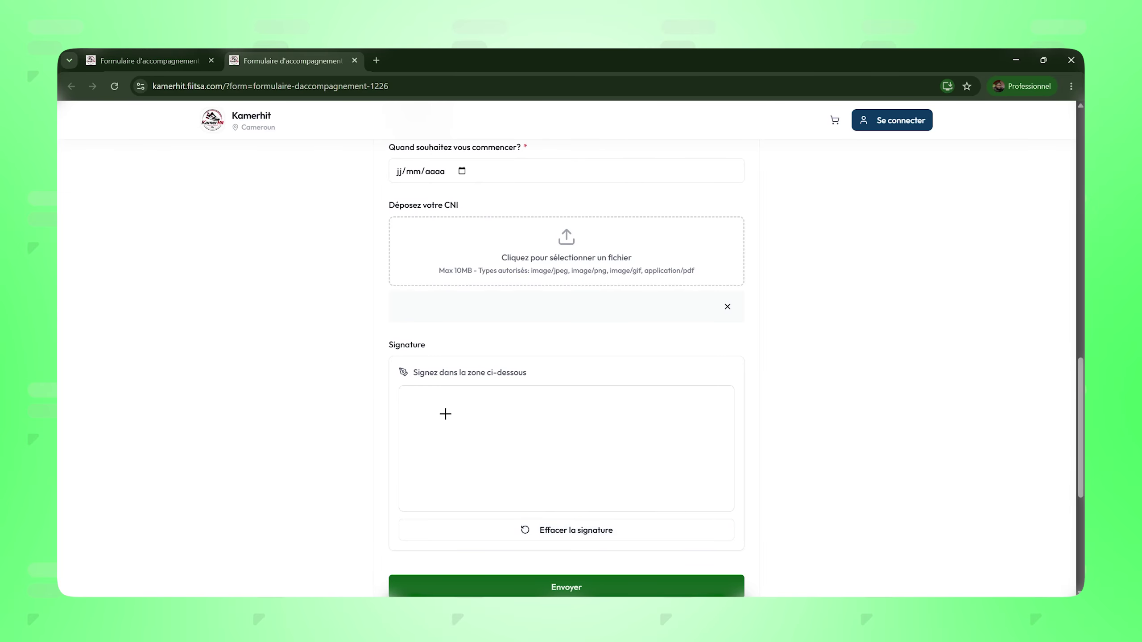
pyautogui.moveTo(495, 409)
pyautogui.mouseDown()
pyautogui.moveTo(454, 438)
pyautogui.moveTo(471, 459)
pyautogui.mouseUp()
pyautogui.scroll(5, 910, 400)
pyautogui.scroll(-4, 910, 400)
pyautogui.hotkey('alt', 'Tab')
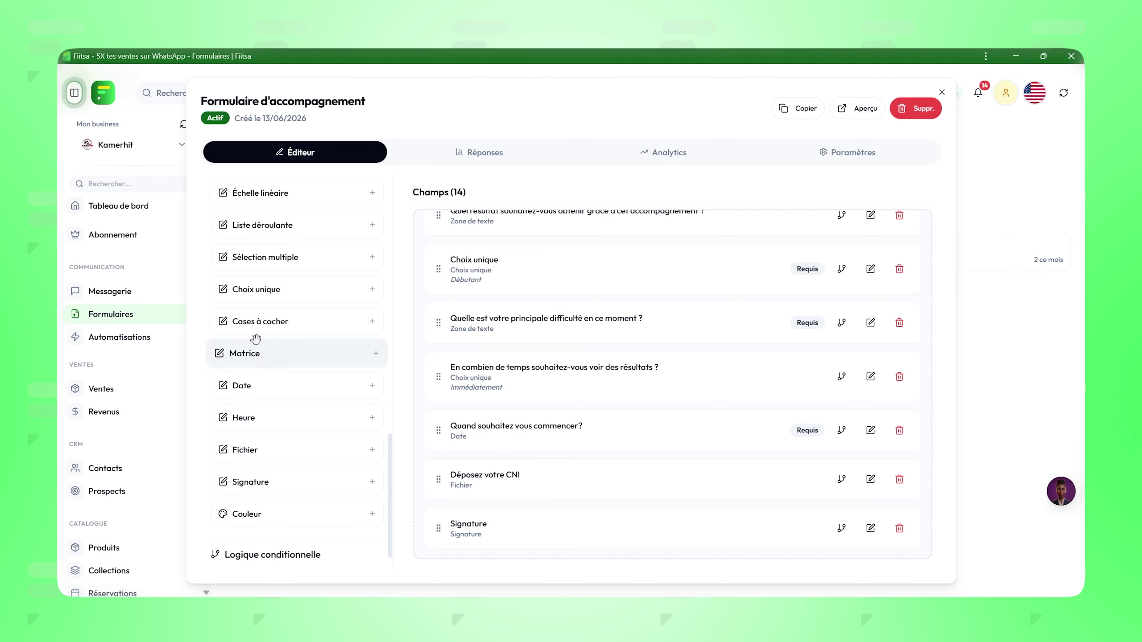
pyautogui.scroll(2, 256, 335)
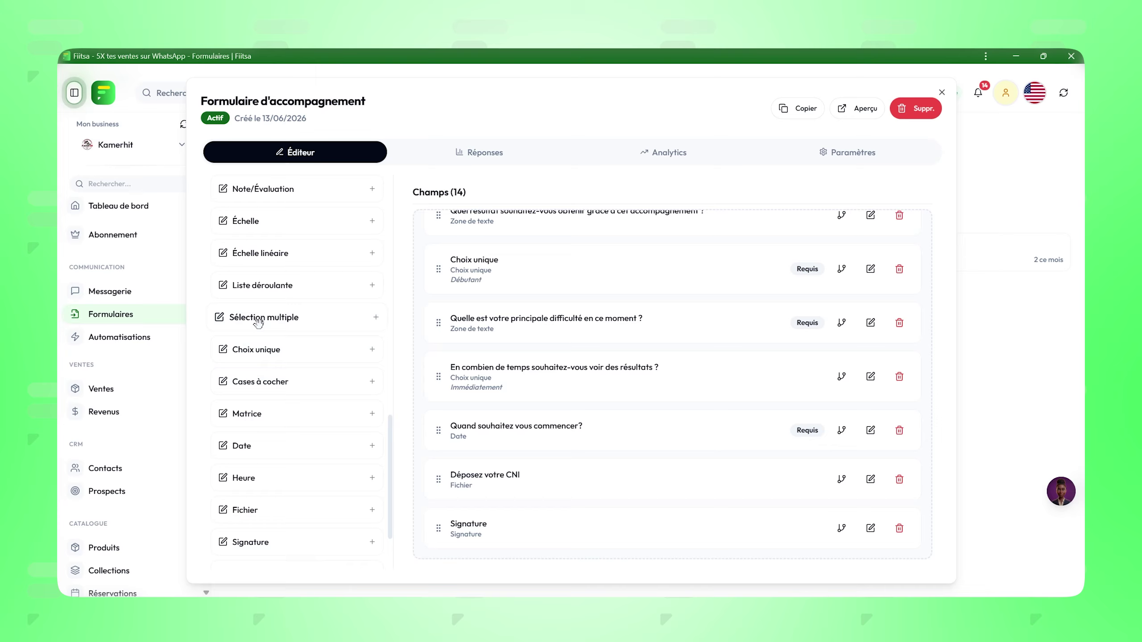
pyautogui.scroll(2, 259, 322)
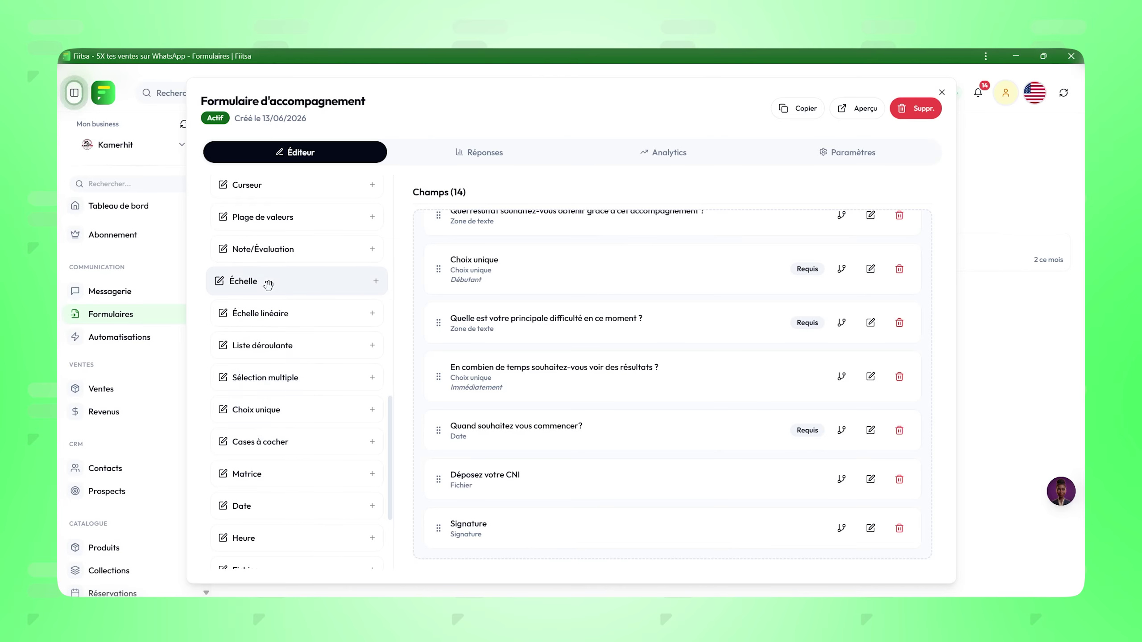
pyautogui.scroll(2, 259, 297)
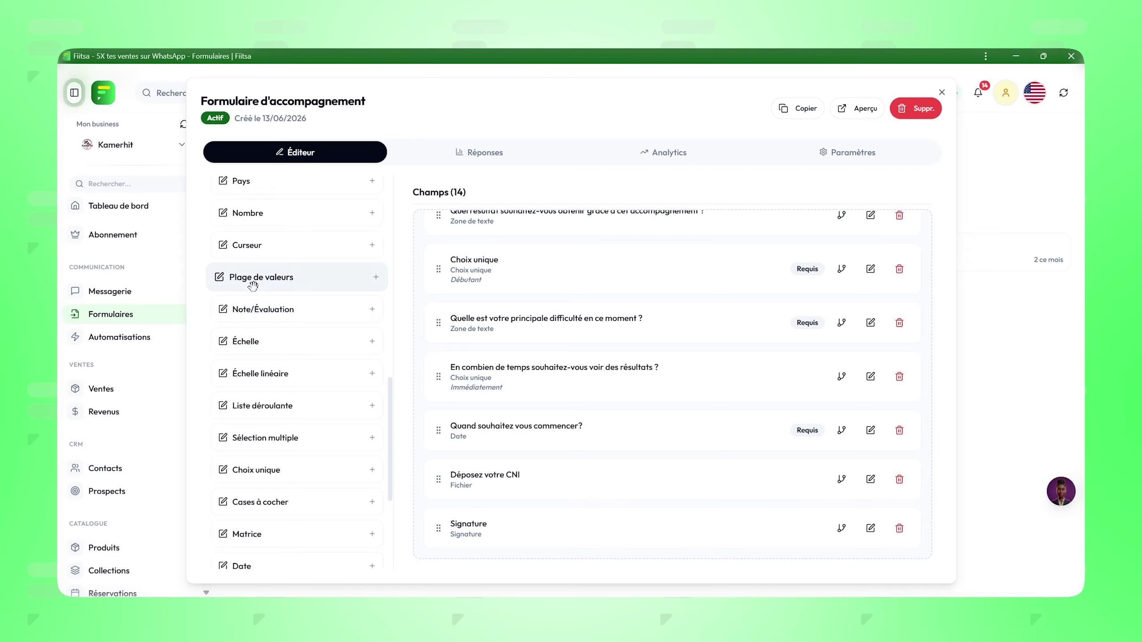
pyautogui.scroll(5, 250, 295)
pyautogui.scroll(12, 246, 295)
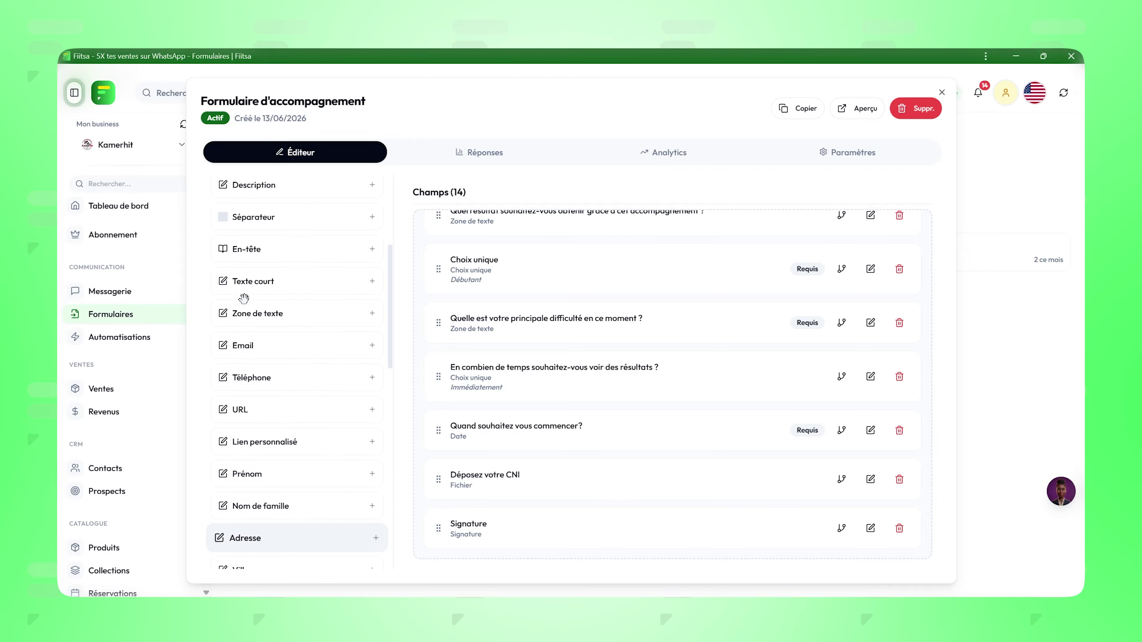
pyautogui.scroll(-15, 247, 284)
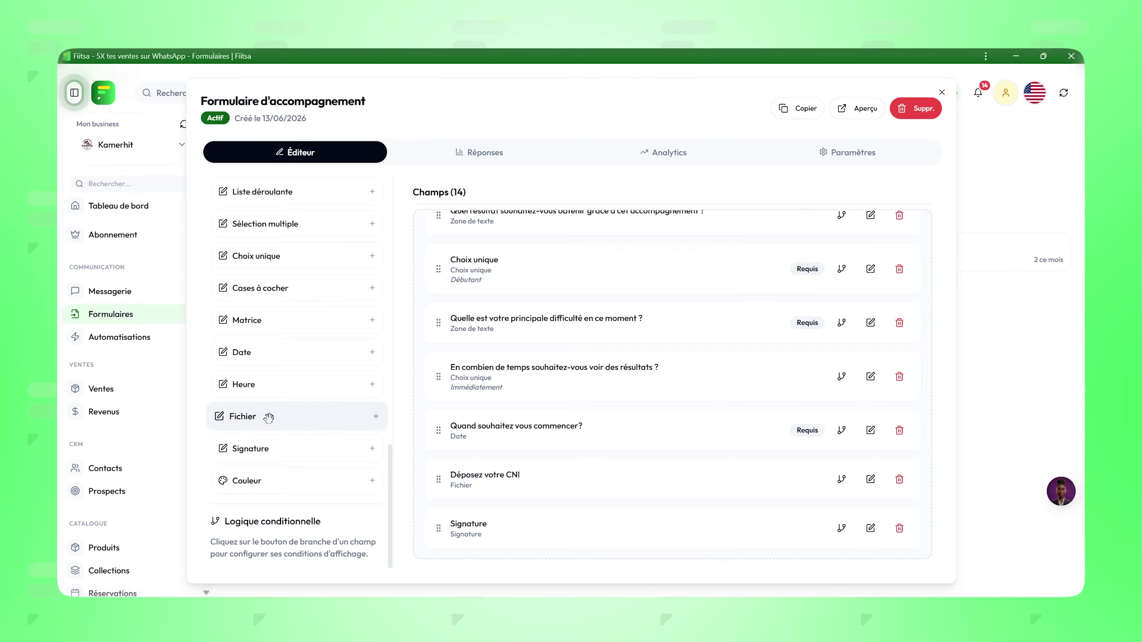
pyautogui.scroll(10, 268, 411)
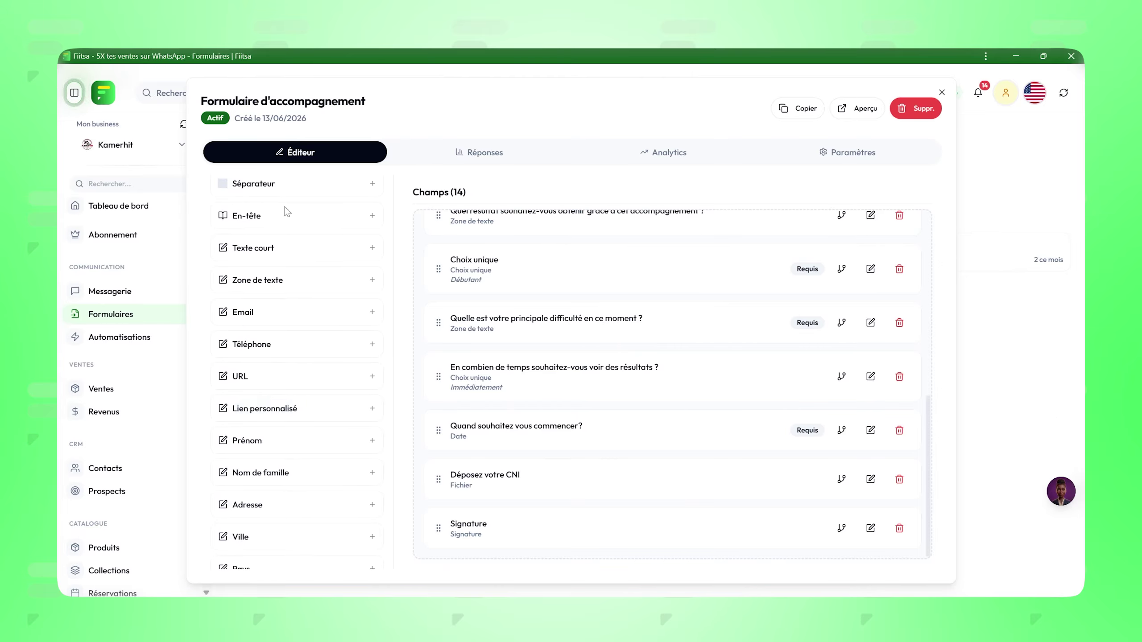
pyautogui.scroll(4, 271, 234)
pyautogui.scroll(-14, 270, 232)
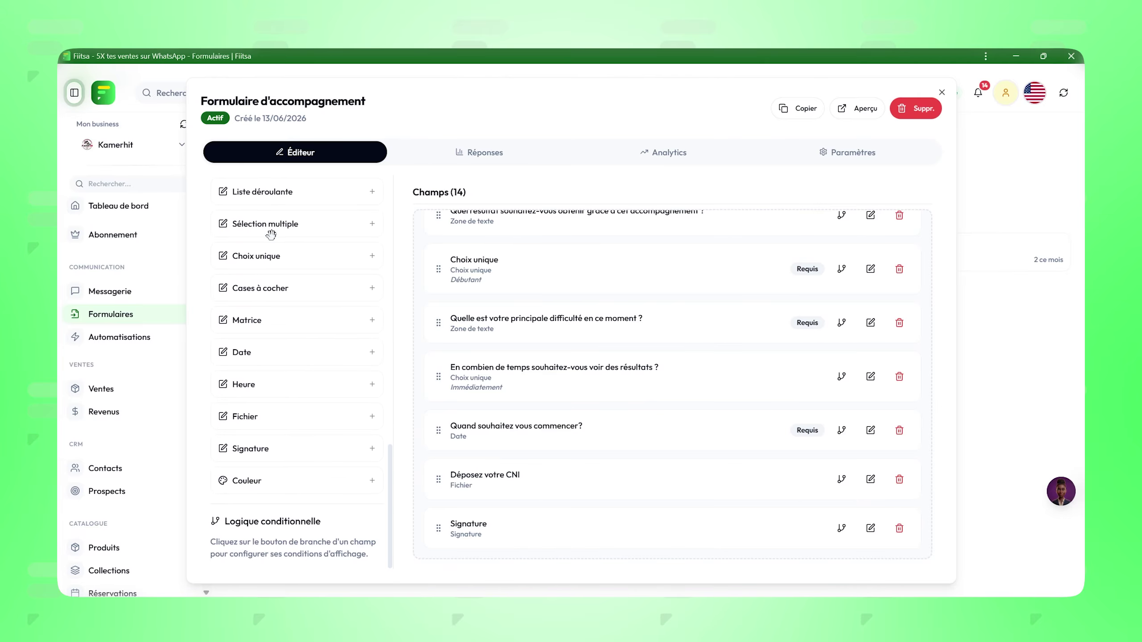
pyautogui.scroll(13, 270, 231)
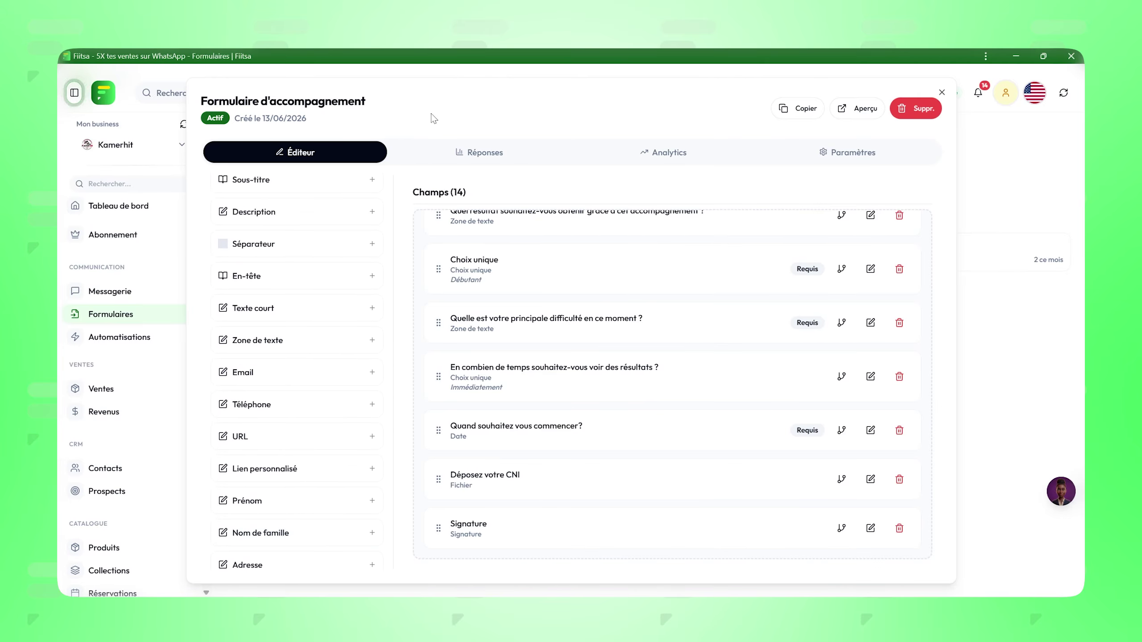
# Step: Preview the accompaniment form in a new tab and scroll through it
pyautogui.click(842, 109)
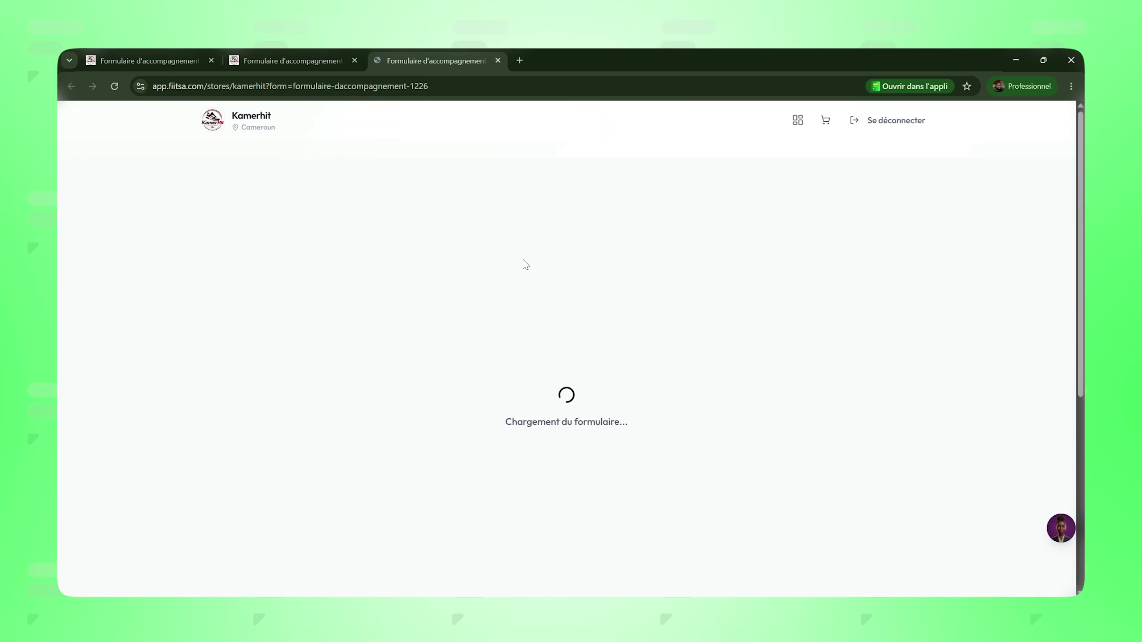
pyautogui.scroll(-20, 525, 264)
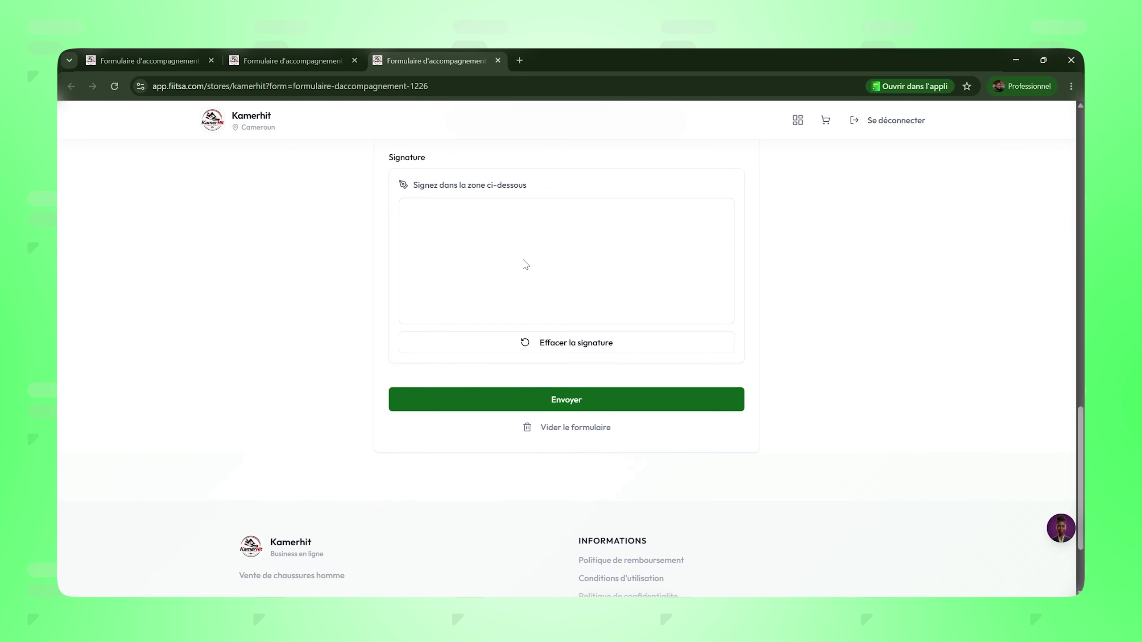
pyautogui.scroll(10, 525, 264)
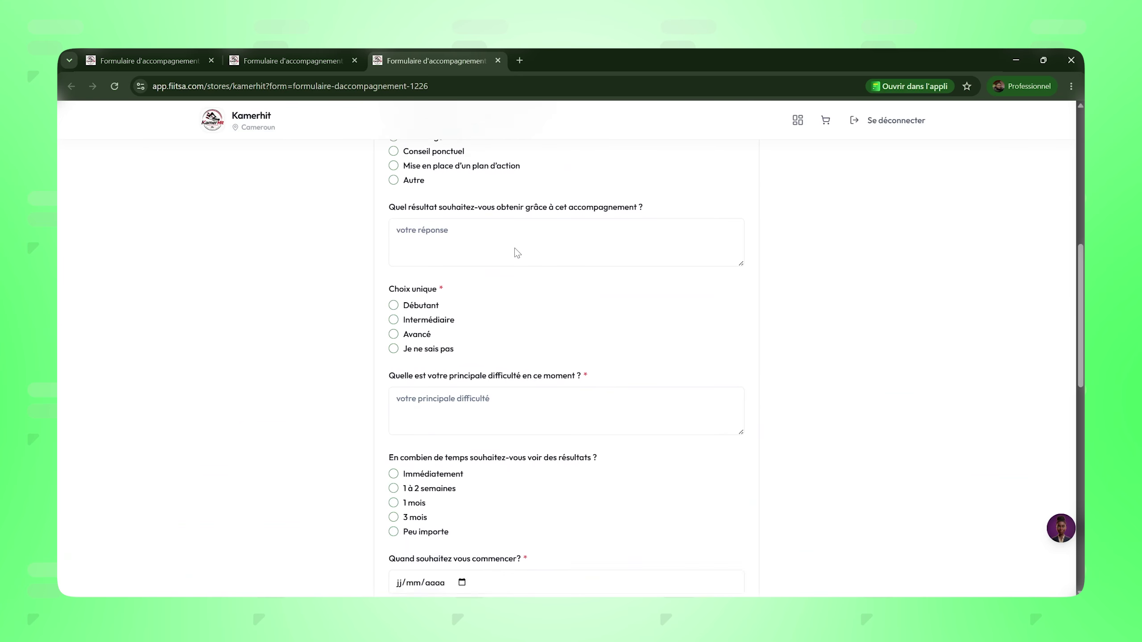
pyautogui.click(1016, 59)
# Step: Copy the form's public link, close the editor, and go to Messagerie
pyautogui.click(798, 109)
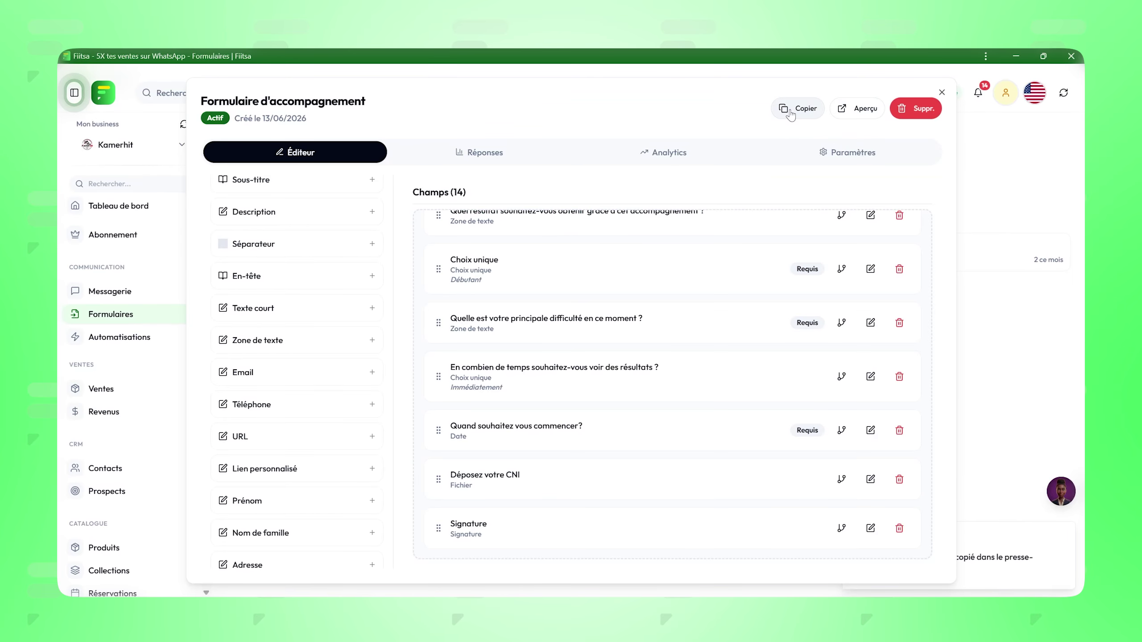
pyautogui.click(942, 92)
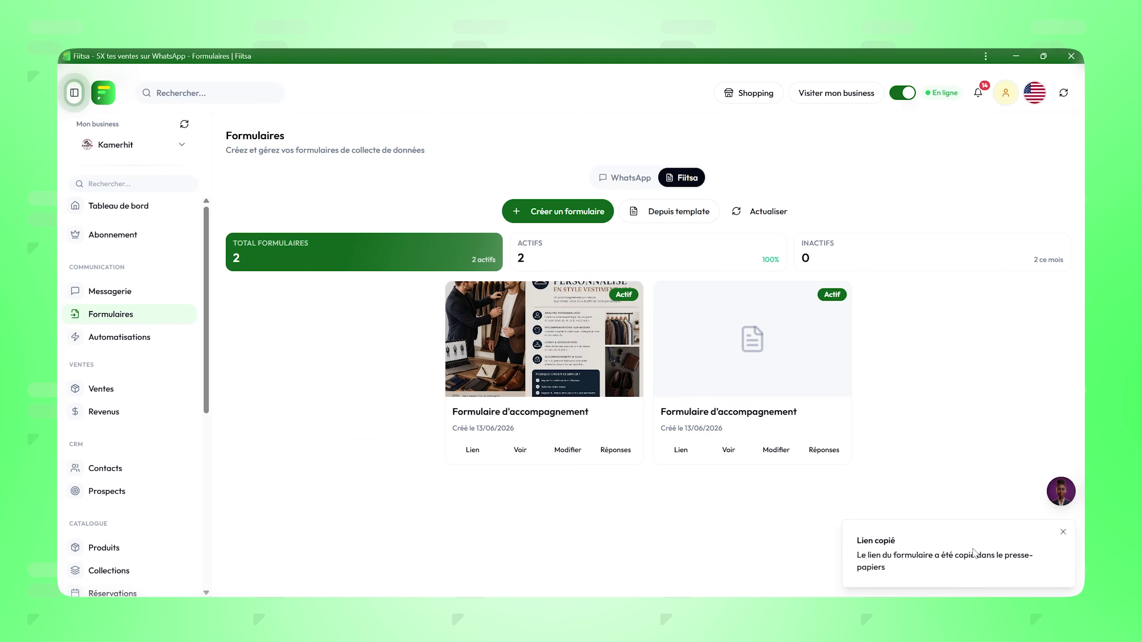
pyautogui.click(159, 294)
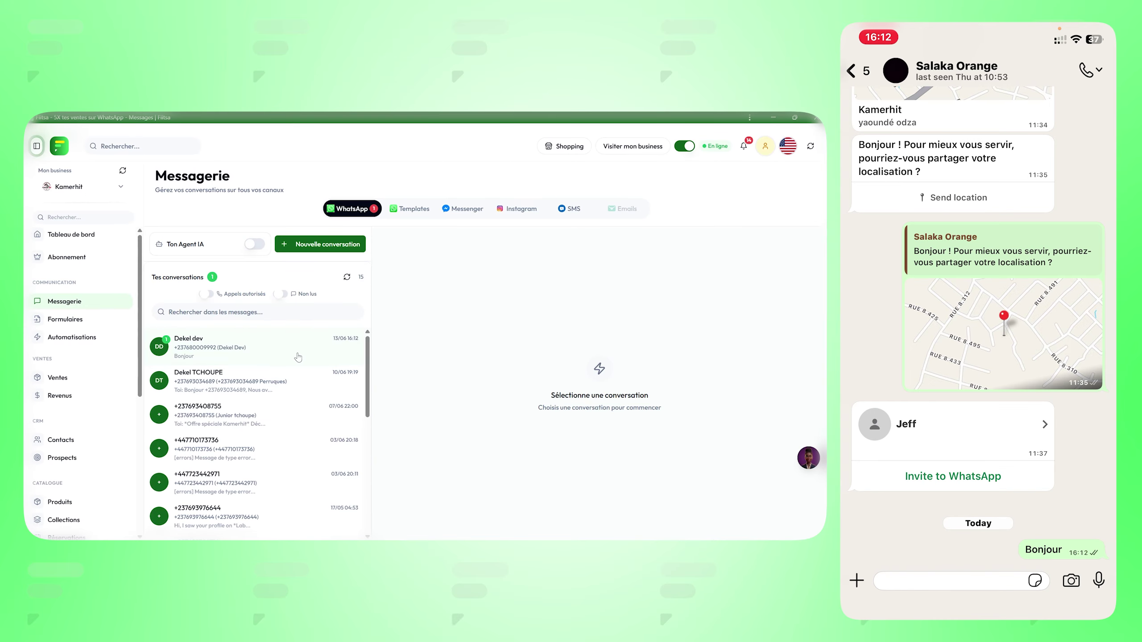
# Step: Paste and send the copied form link in the most recent WhatsApp conversation
pyautogui.click(396, 353)
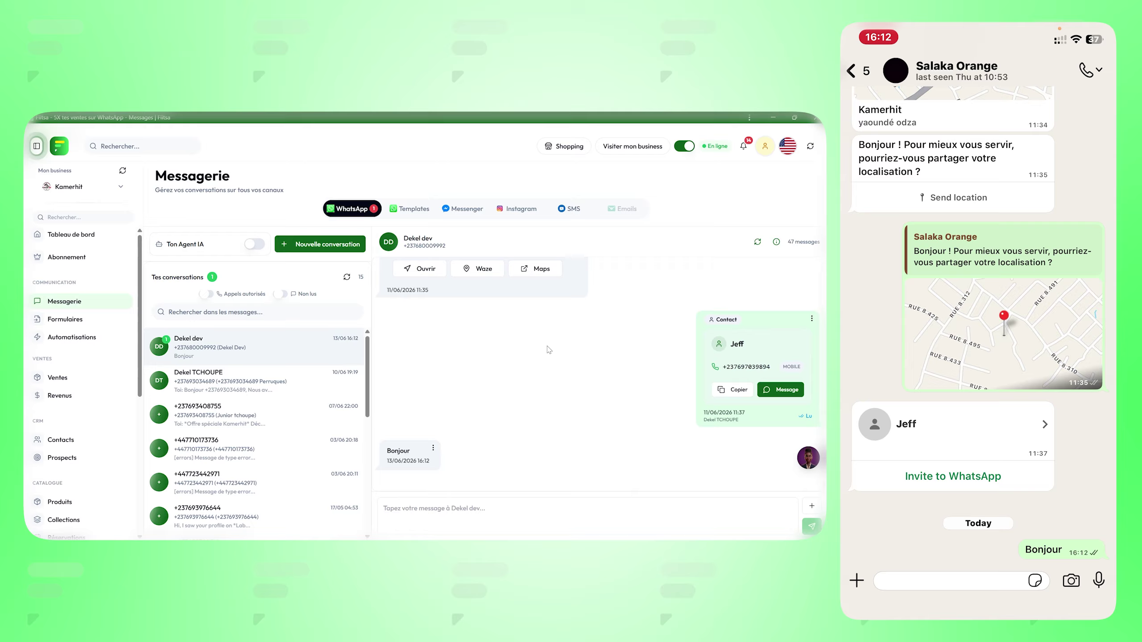
pyautogui.click(490, 520)
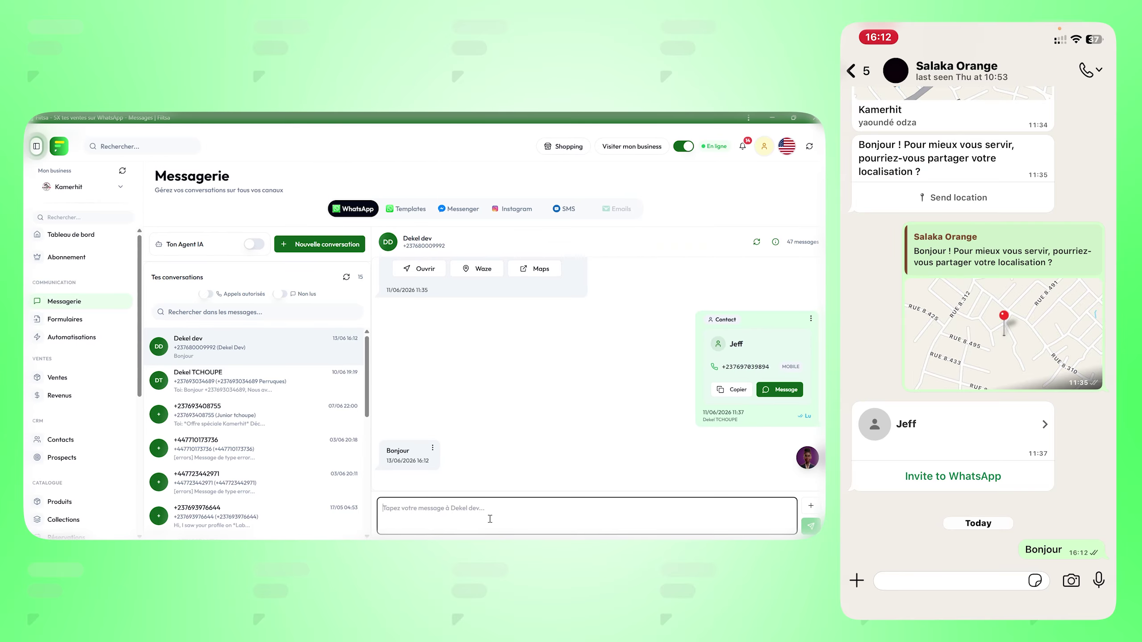
pyautogui.write('https://app.fiitsa.com/forms/formulaire-daccompagnement-1226')
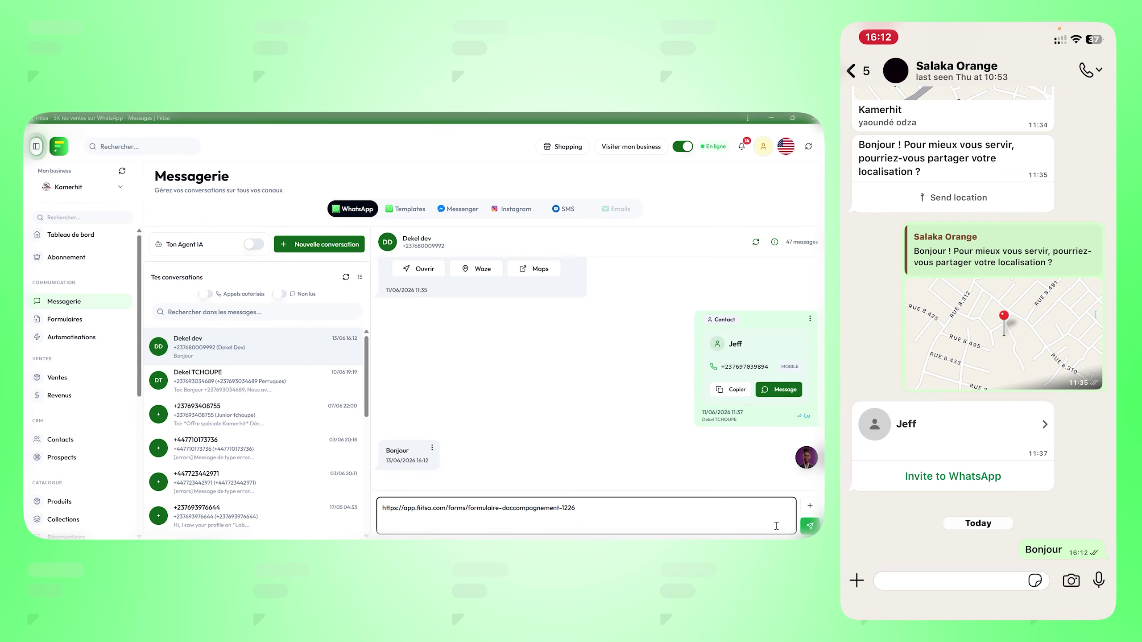
pyautogui.click(809, 525)
pyautogui.click(809, 505)
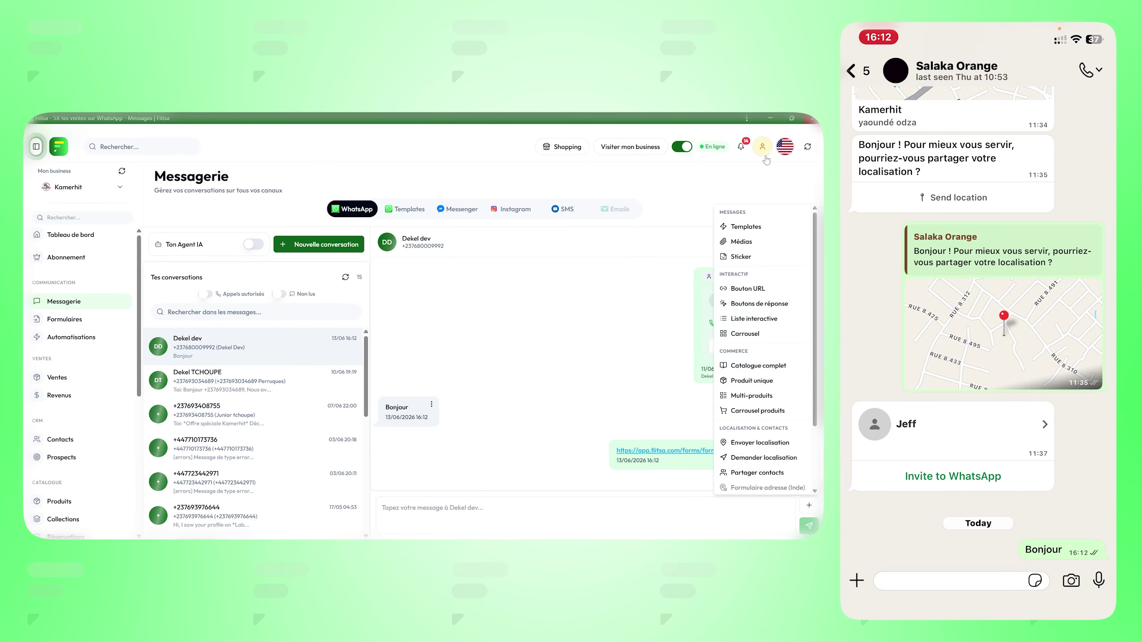
# Step: Start a Bouton URL message with header 'Formulaire d'accompagnement' and body 'Veuillez remplir le formulaire'
pyautogui.click(739, 290)
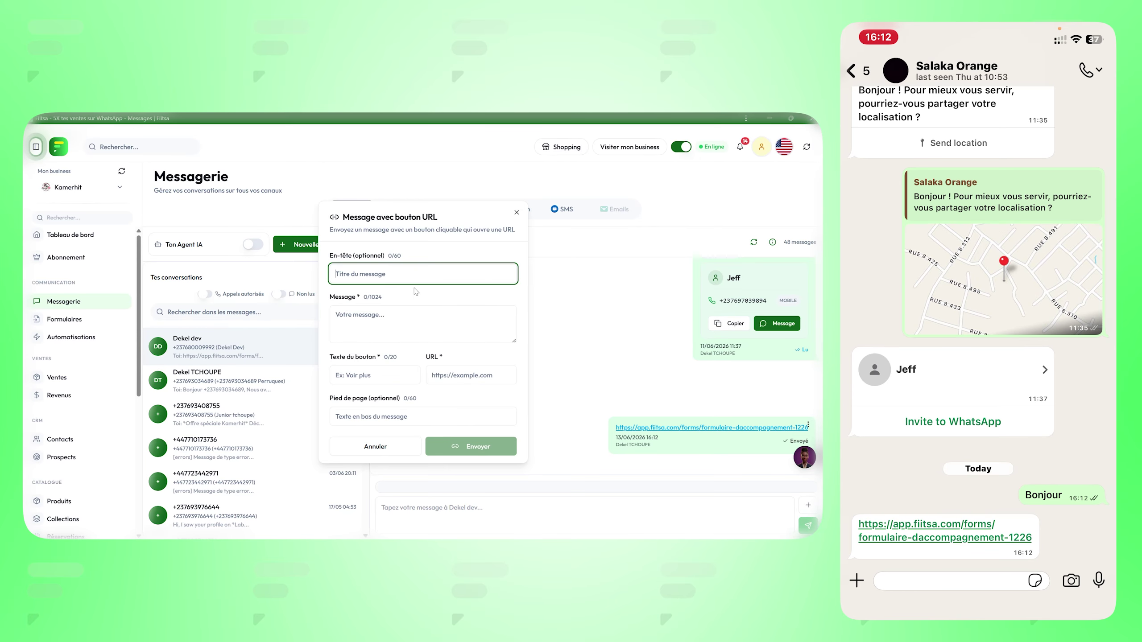
pyautogui.click(390, 276)
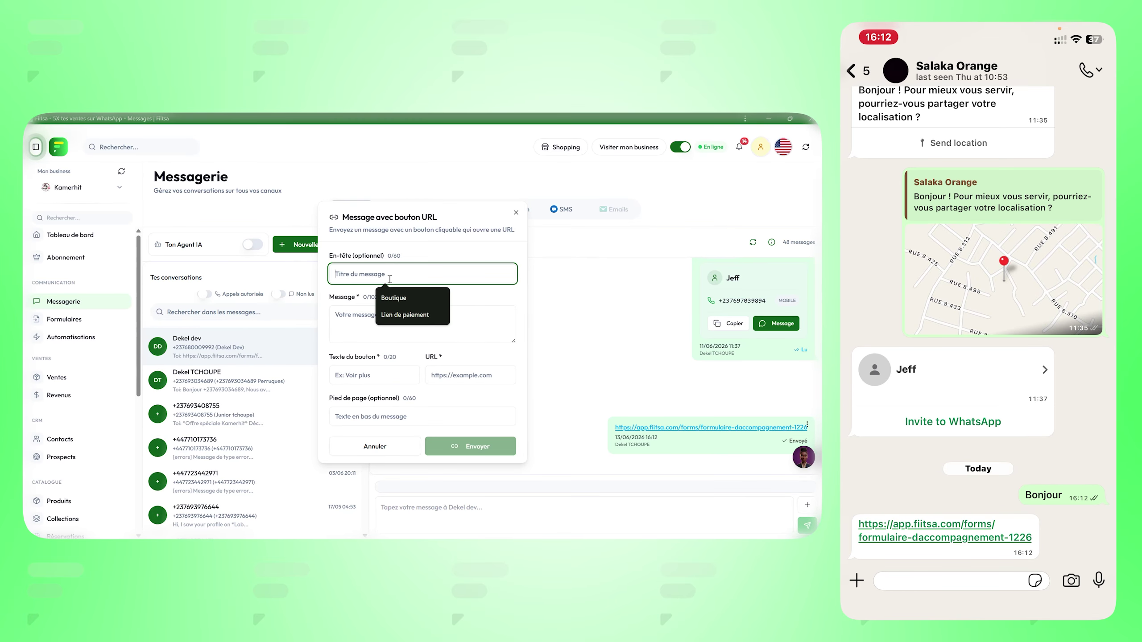
pyautogui.write('Formulaire ')
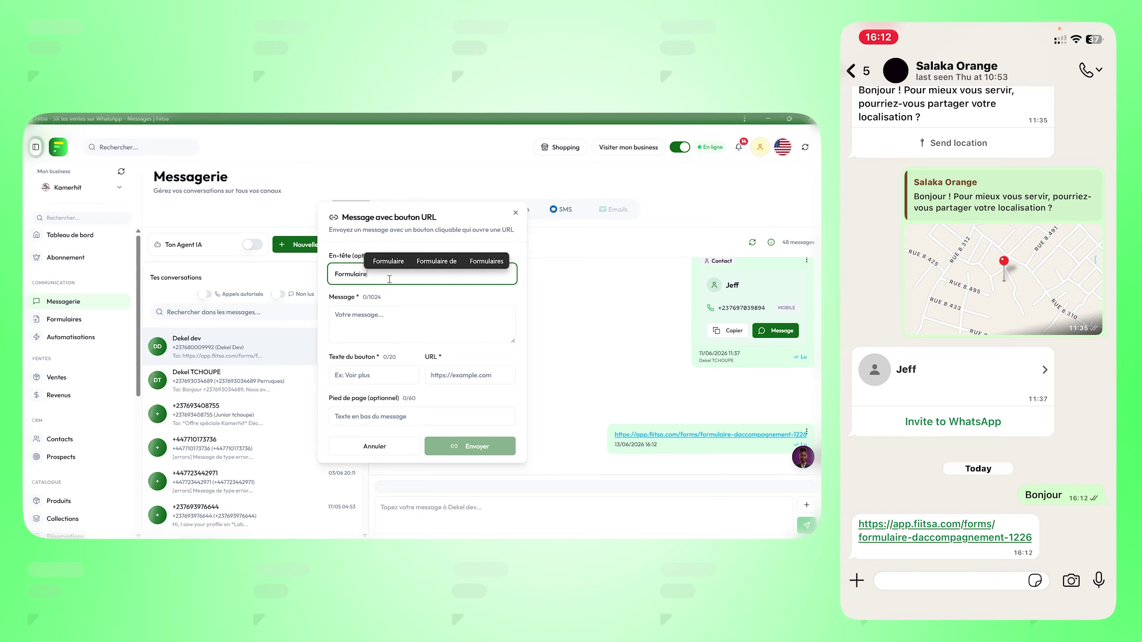
pyautogui.write("d'accompagnement")
pyautogui.click(401, 321)
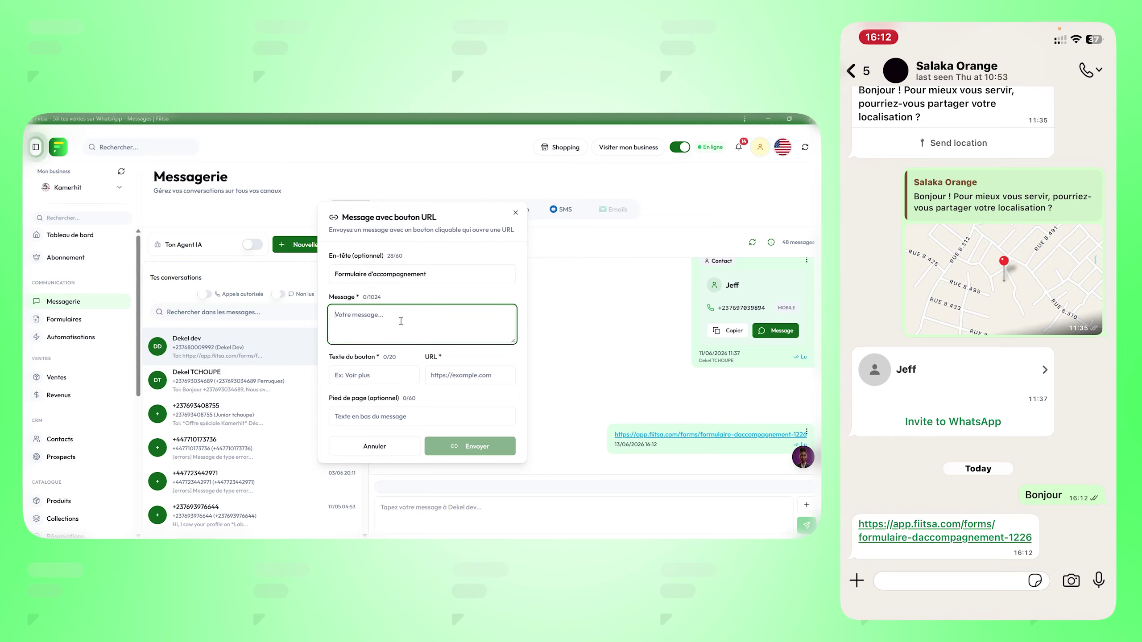
pyautogui.write('Veuillez r')
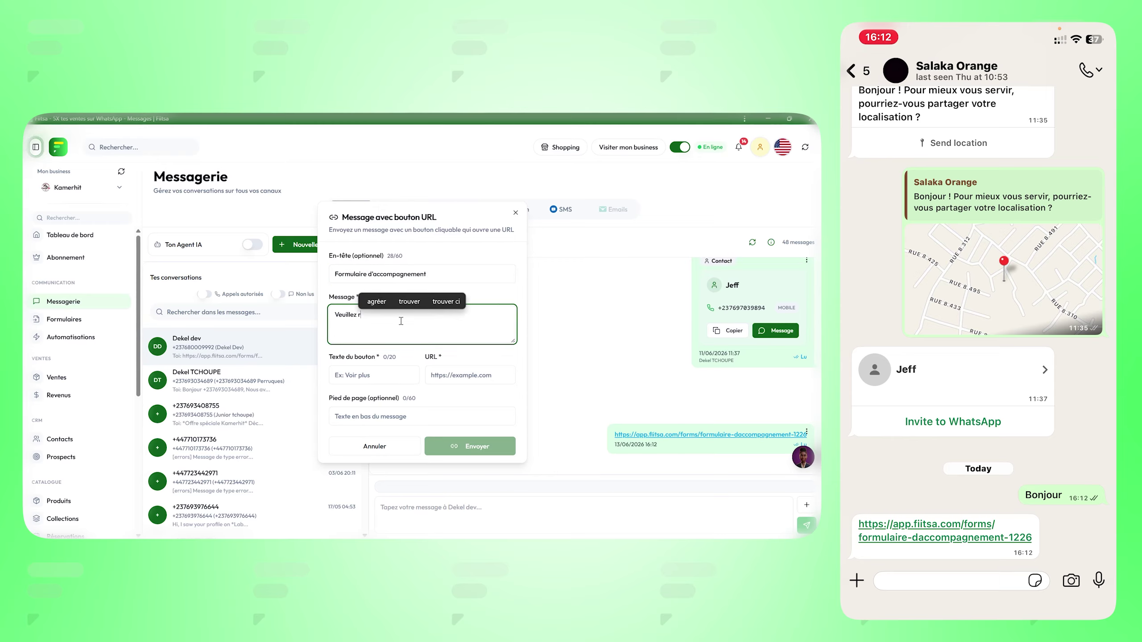
pyautogui.write('emplir le formulaire')
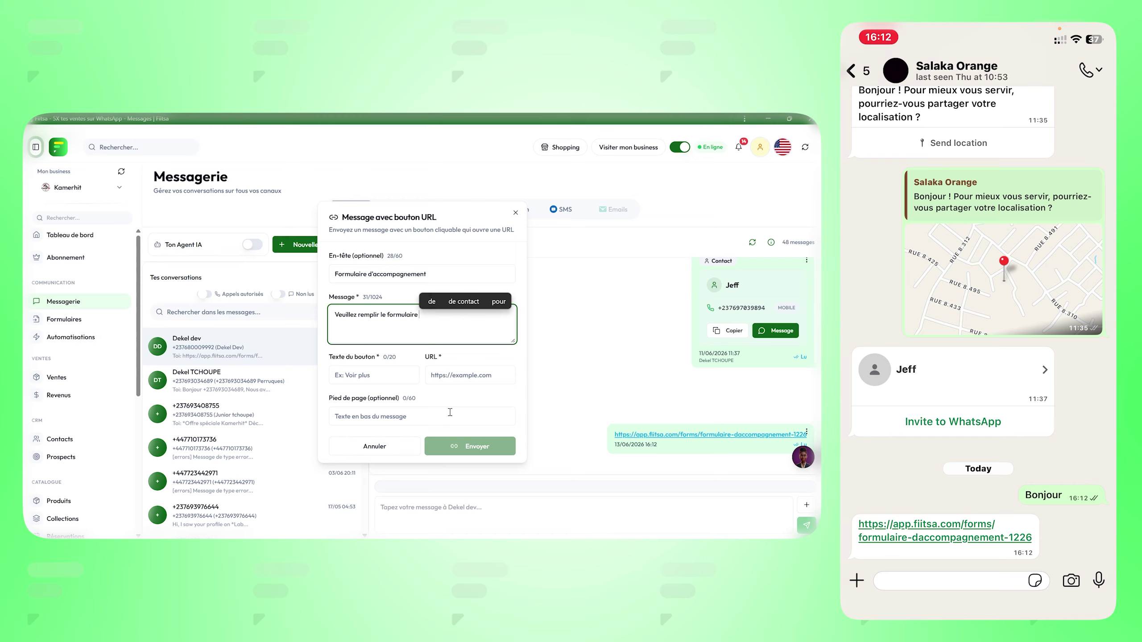
# Step: Set the button URL to the form link, label it 'cliquez ici', and send
pyautogui.click(456, 379)
pyautogui.write('https://app.fiitsa.com/forms/formulaire-daccompagnement-1226')
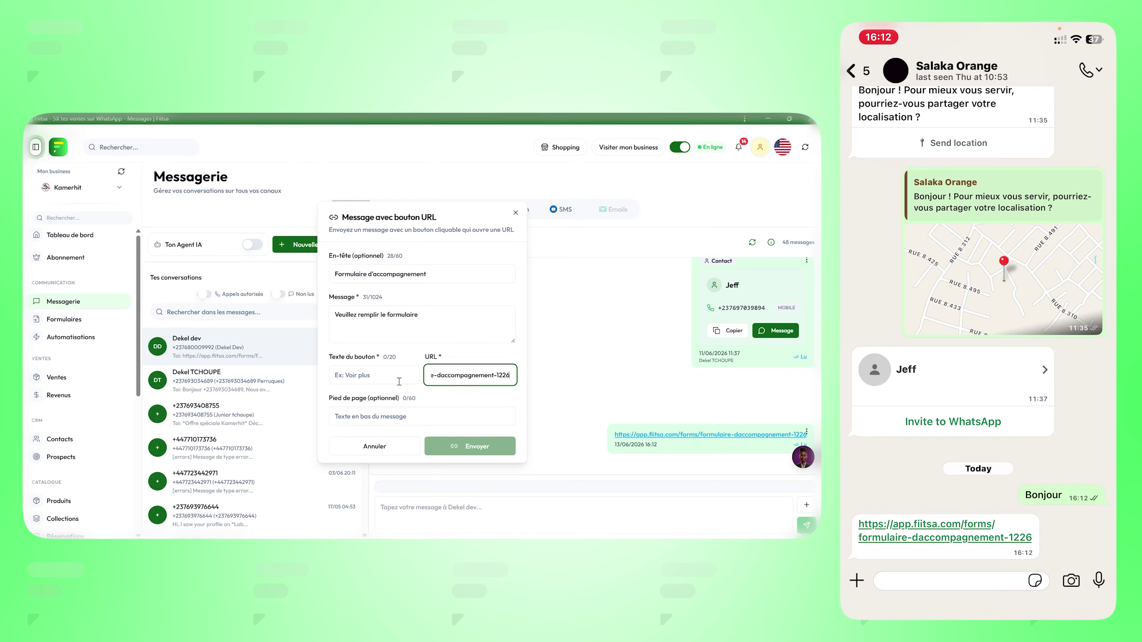
pyautogui.click(392, 379)
pyautogui.click(383, 398)
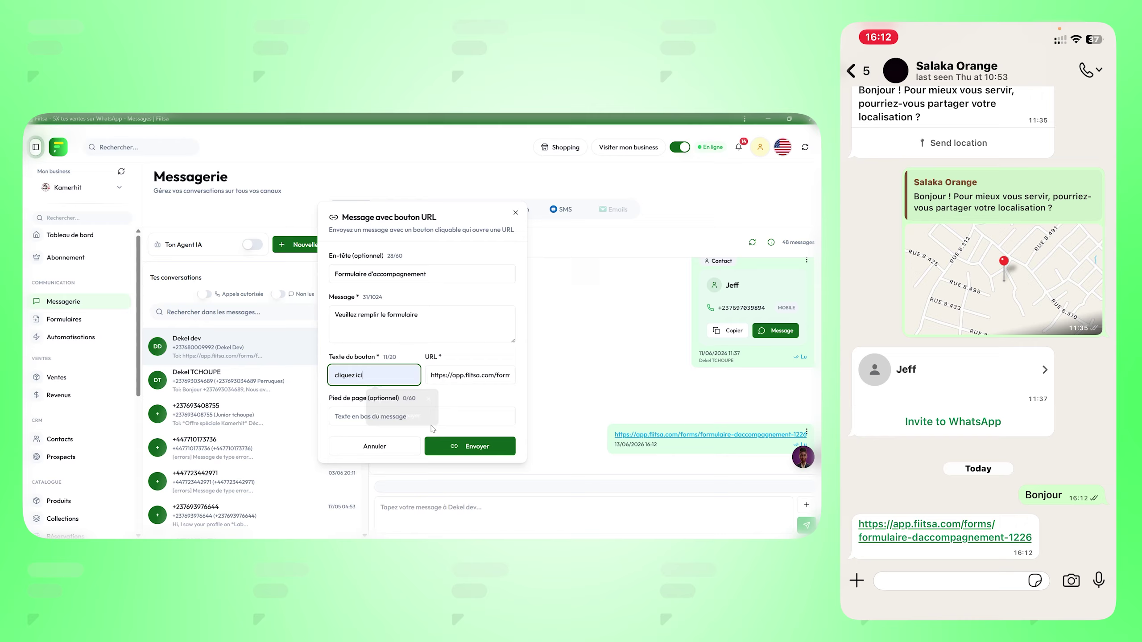
pyautogui.click(455, 444)
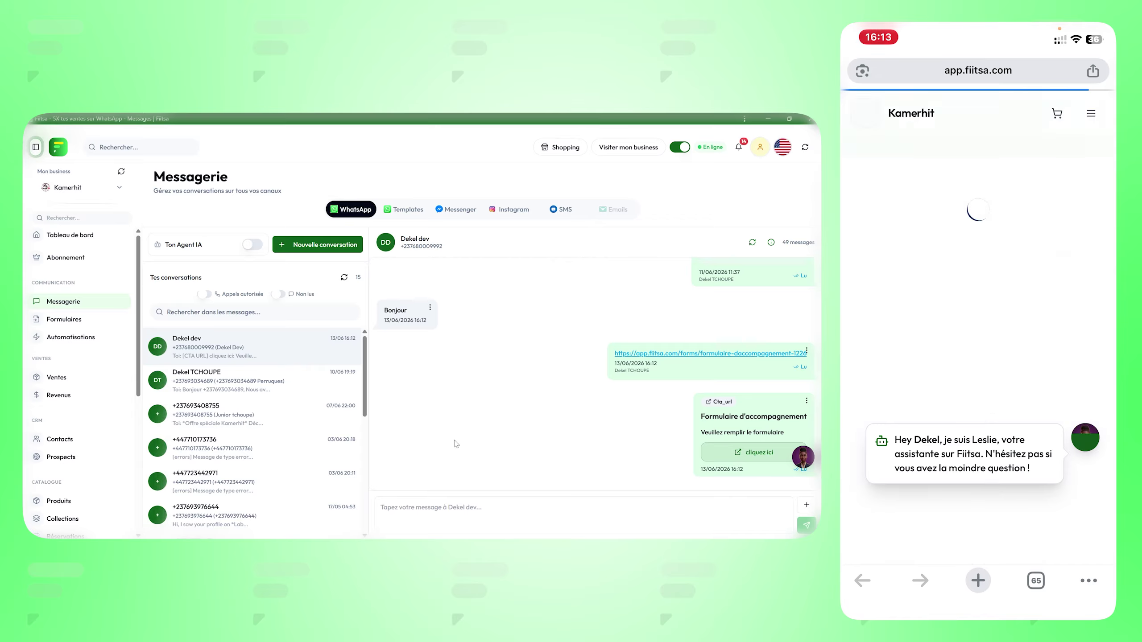
# Step: On the phone, enter the full name, WhatsApp number and saved email address
pyautogui.scroll(-5, 979, 367)
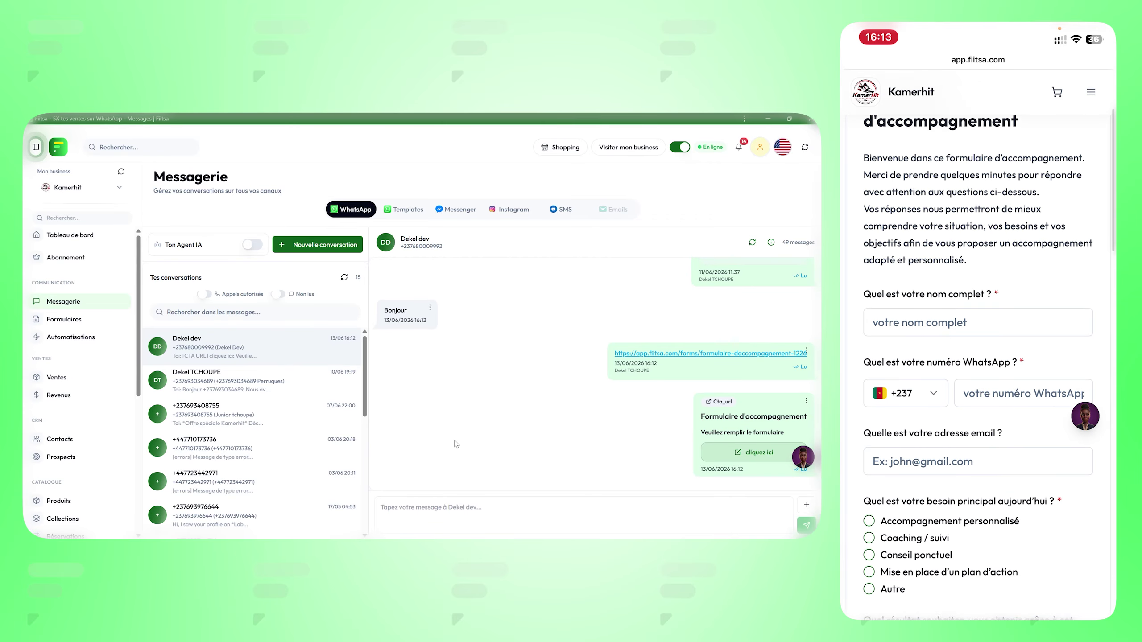
pyautogui.click(978, 315)
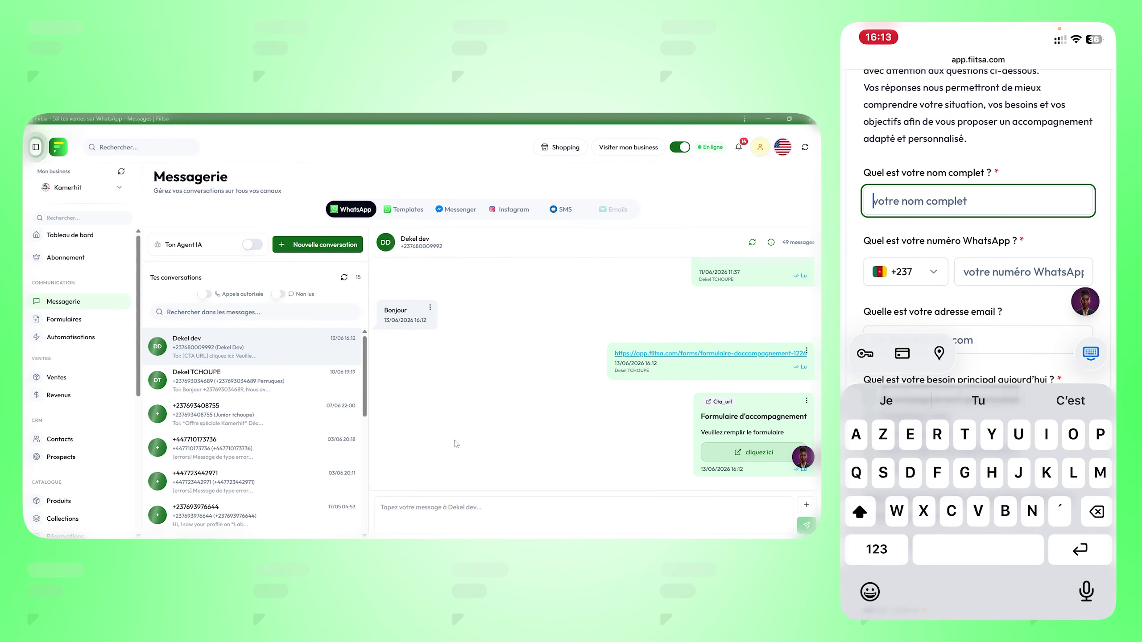
pyautogui.write('DEKEL dev')
pyautogui.click(1024, 272)
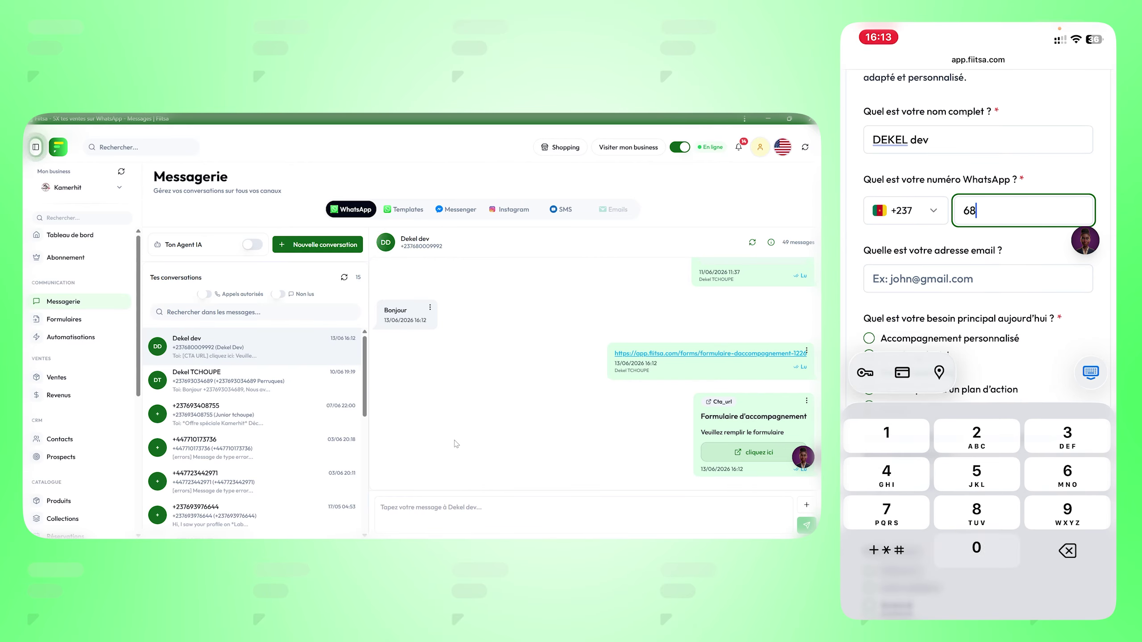
pyautogui.click(978, 278)
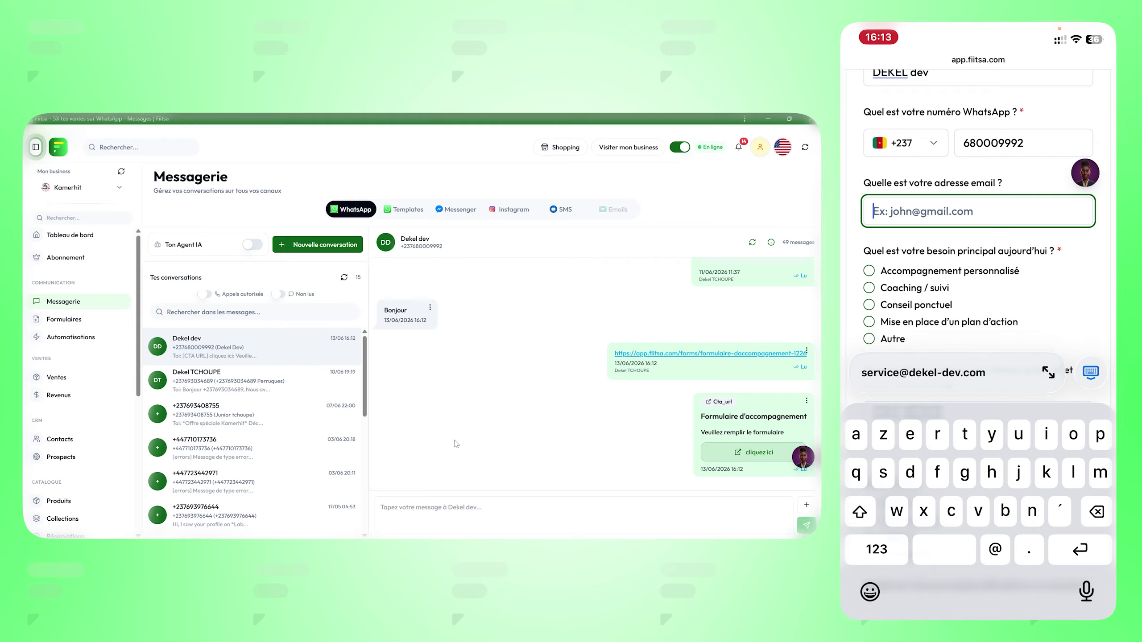
pyautogui.click(930, 369)
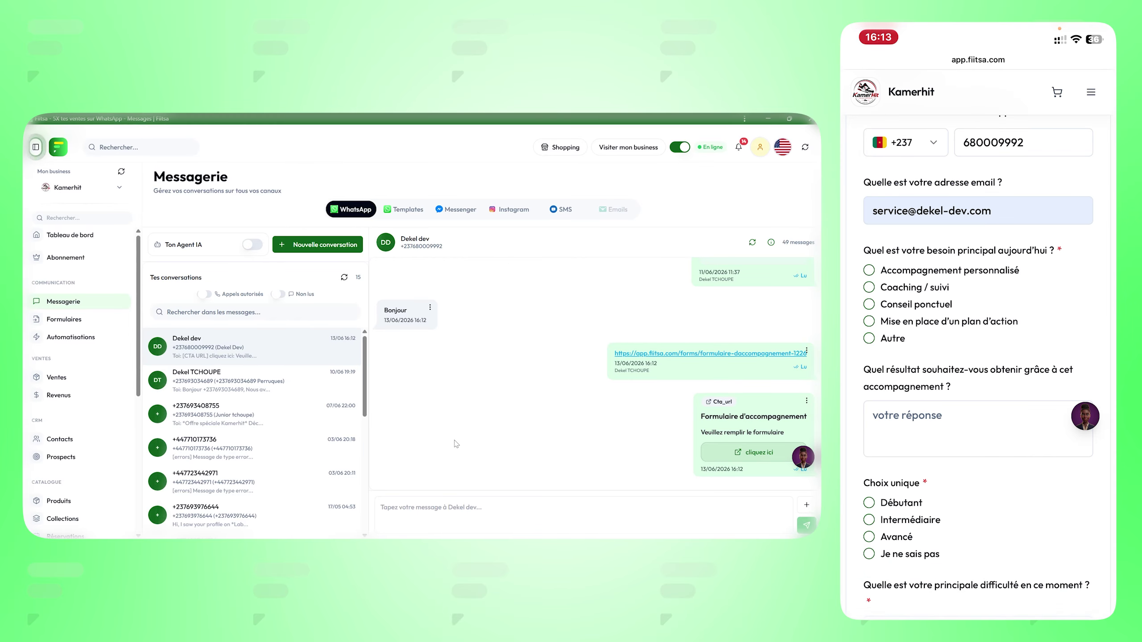
# Step: Answer 'Être stylé' as desired result, choose Débutant, and start typing 'Agencement des c' as difficulty
pyautogui.scroll(-3, 978, 364)
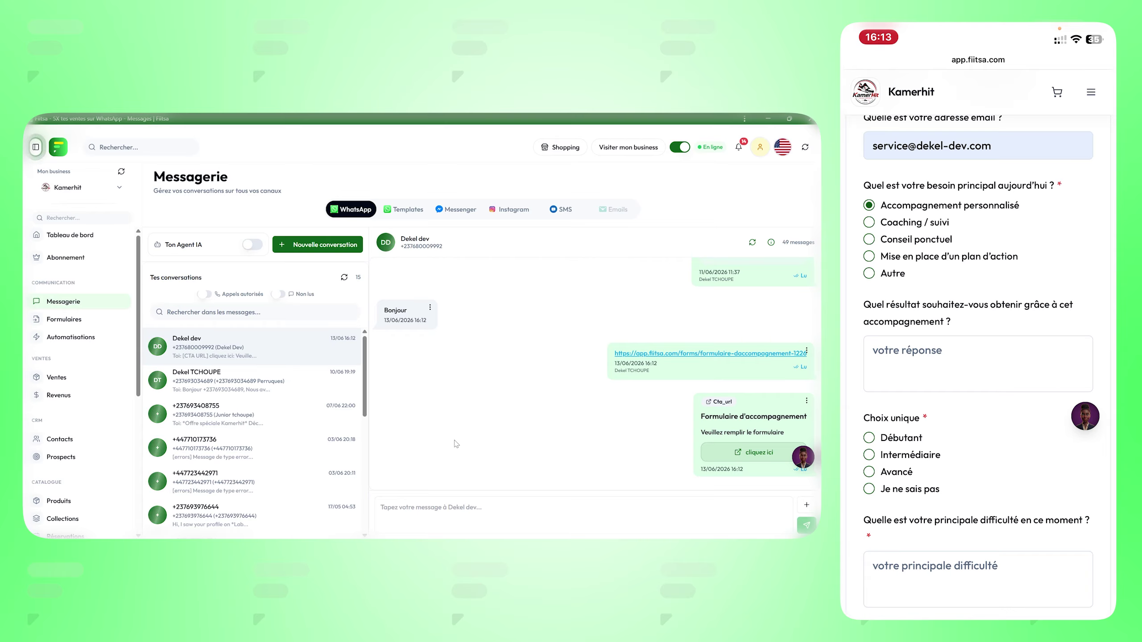
pyautogui.click(978, 364)
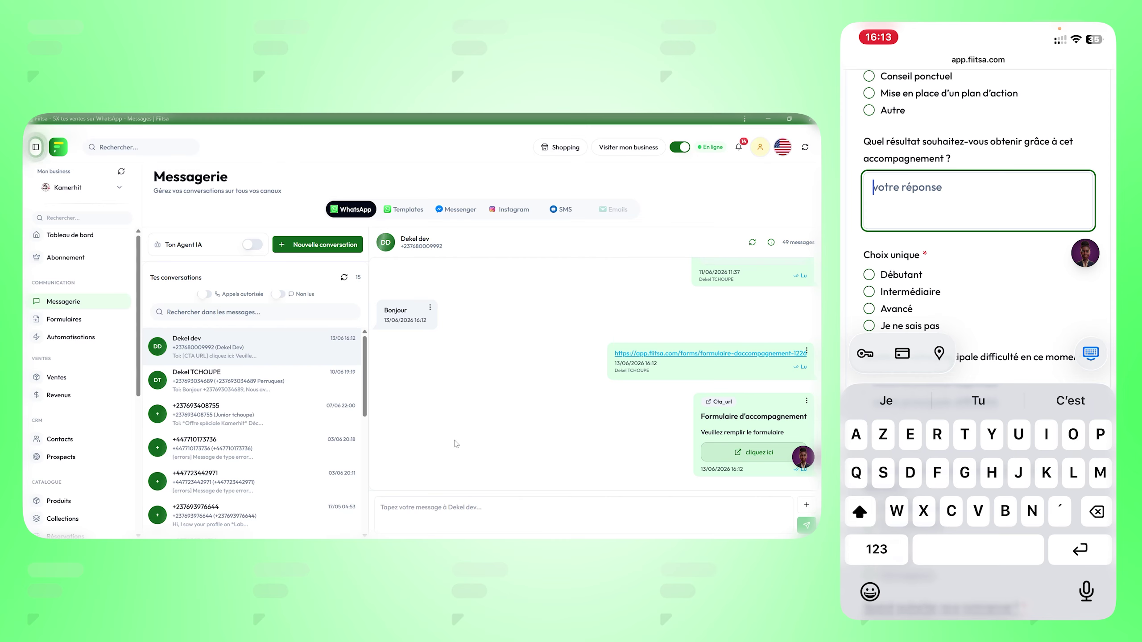
pyautogui.write('Être stylé')
pyautogui.click(869, 252)
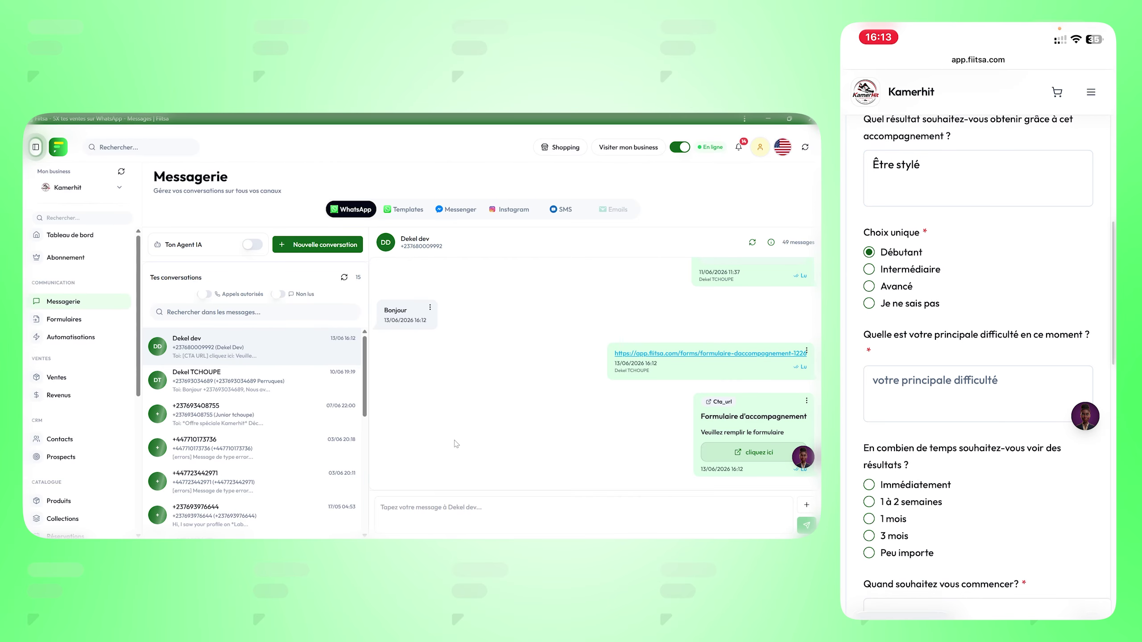
pyautogui.scroll(-4, 977, 360)
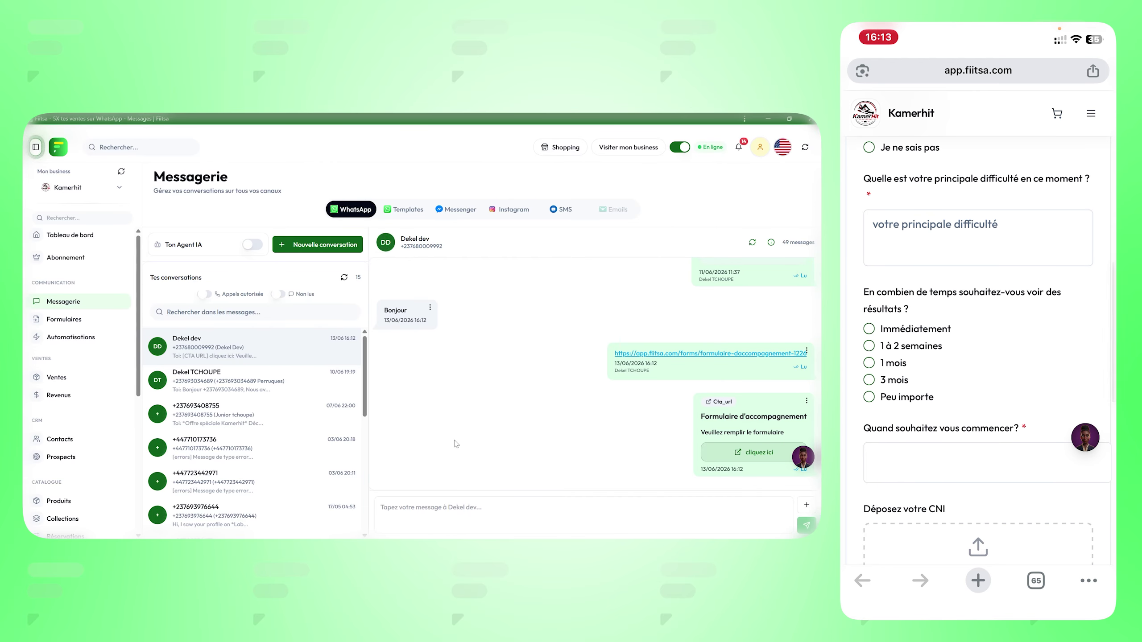
pyautogui.click(978, 237)
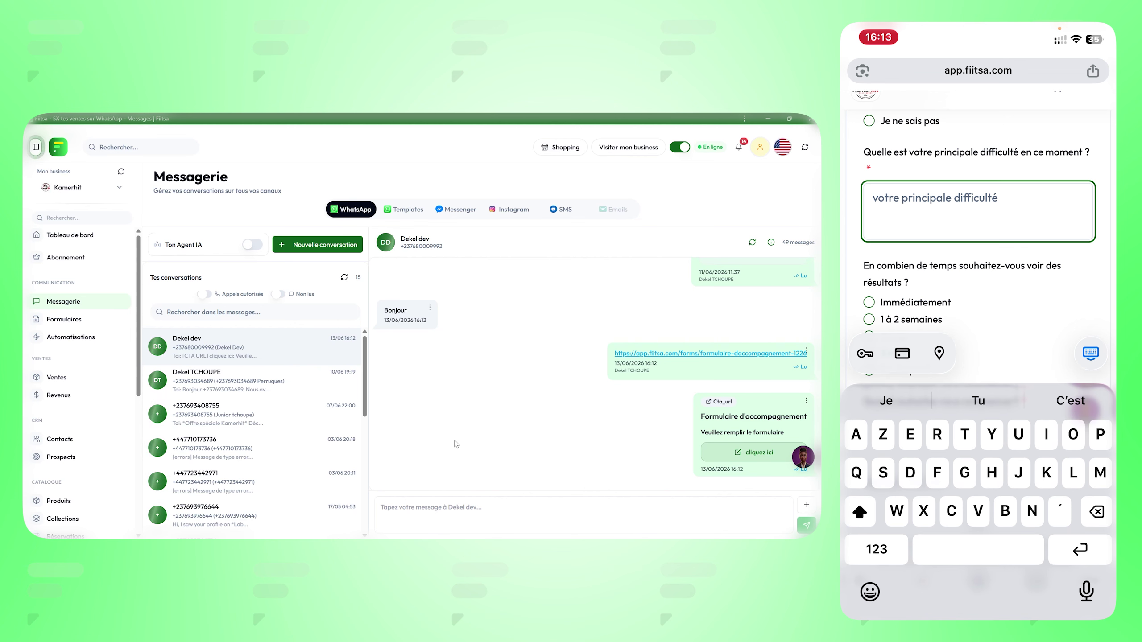
pyautogui.write('Agence')
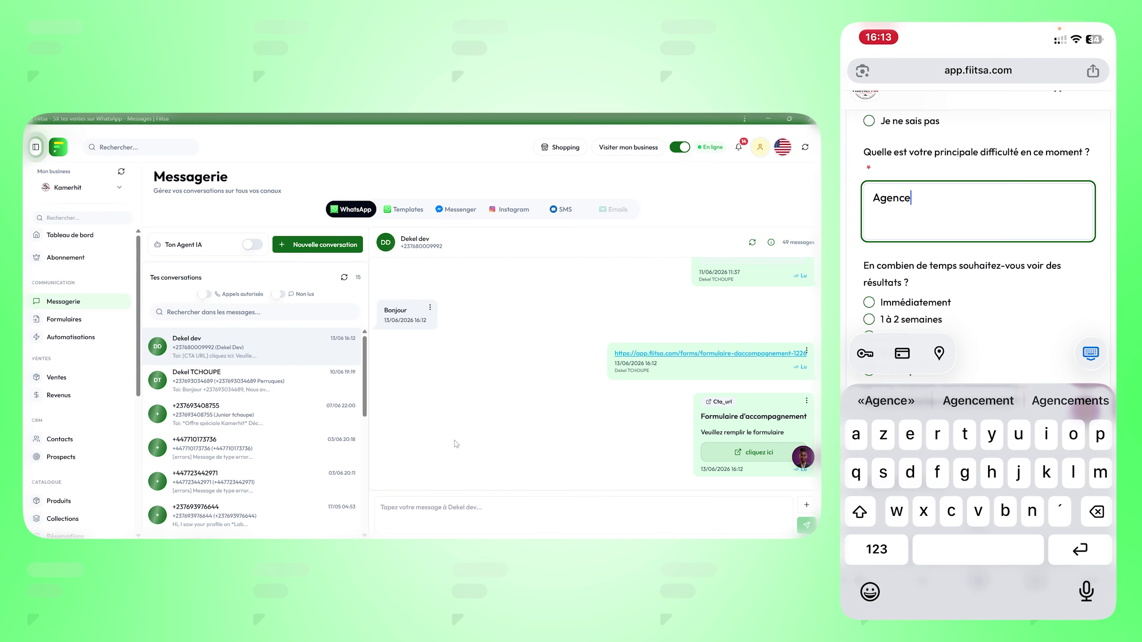
pyautogui.write('ment des c')
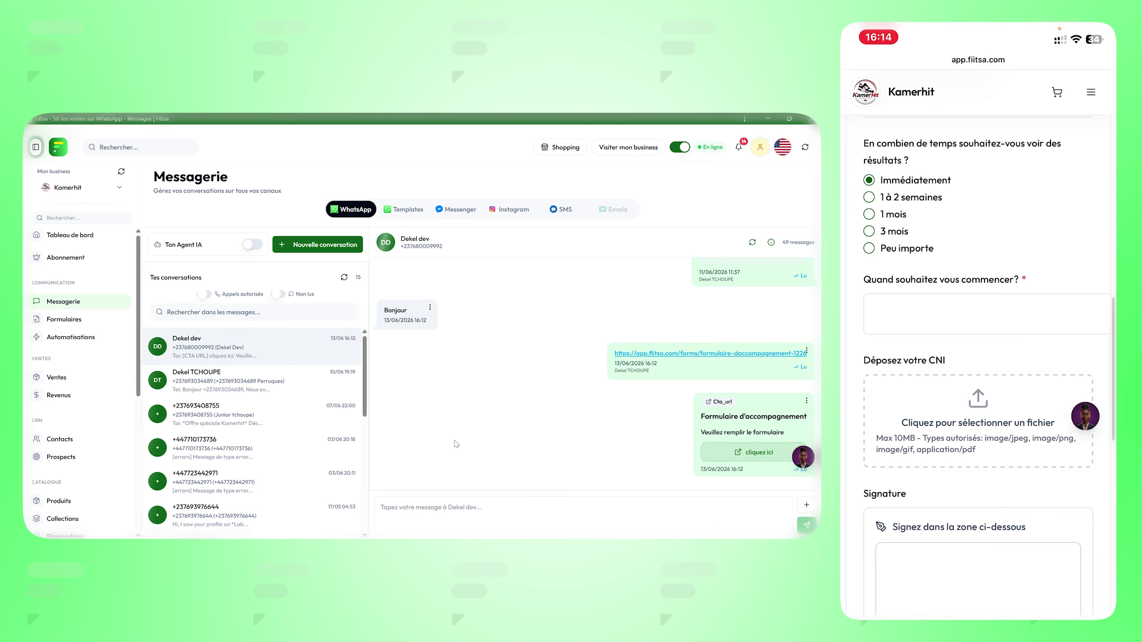
# Step: Set the start date to 14 June 2026
pyautogui.click(977, 315)
pyautogui.click(1081, 287)
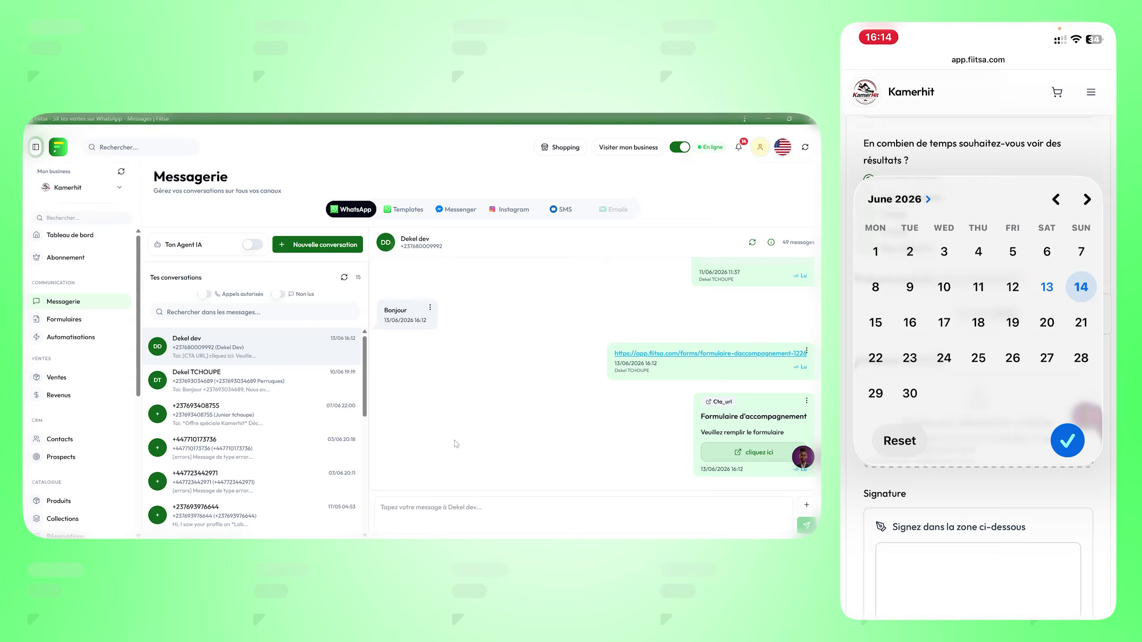
pyautogui.click(1067, 440)
pyautogui.scroll(-2, 978, 360)
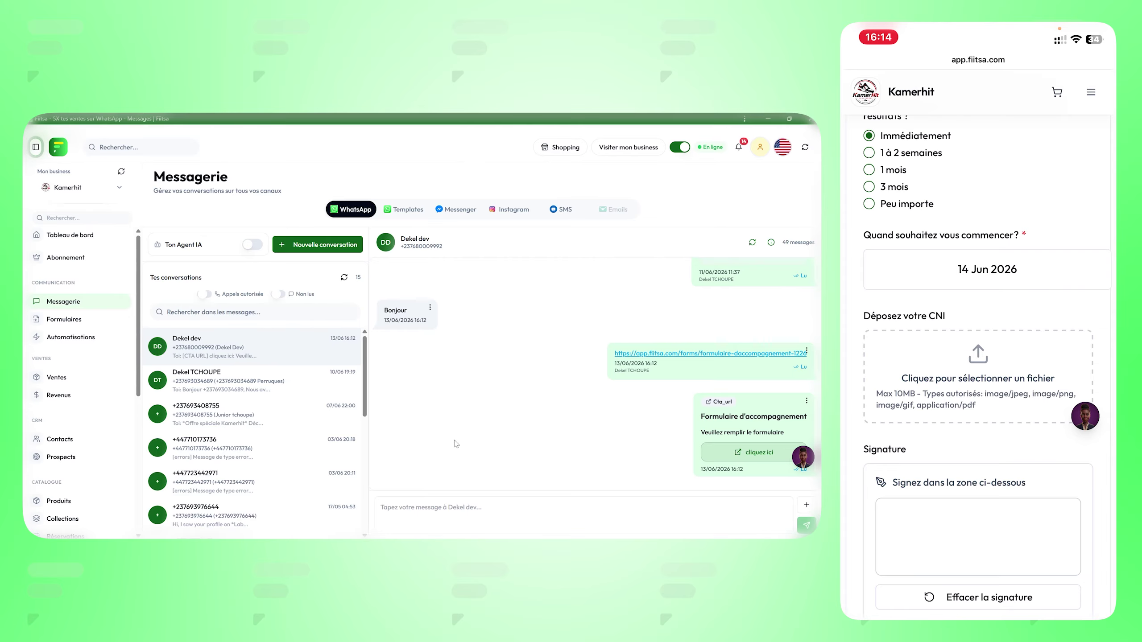
# Step: Upload IMG_3147.png as the ID card, sign the pad, and submit the form
pyautogui.click(978, 361)
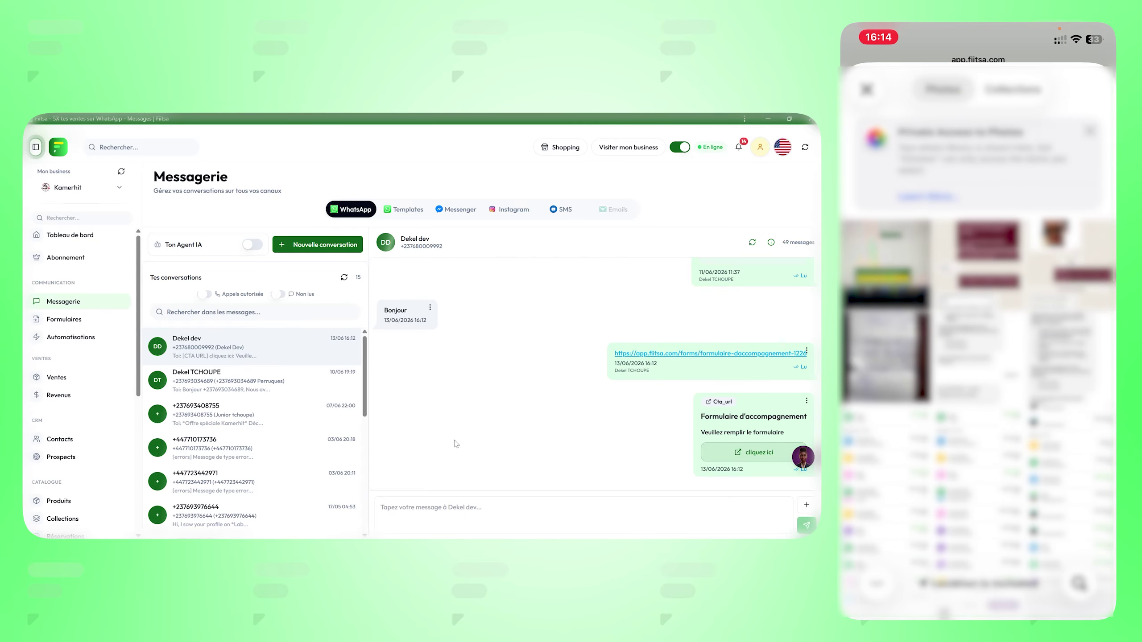
pyautogui.scroll(-5, 977, 360)
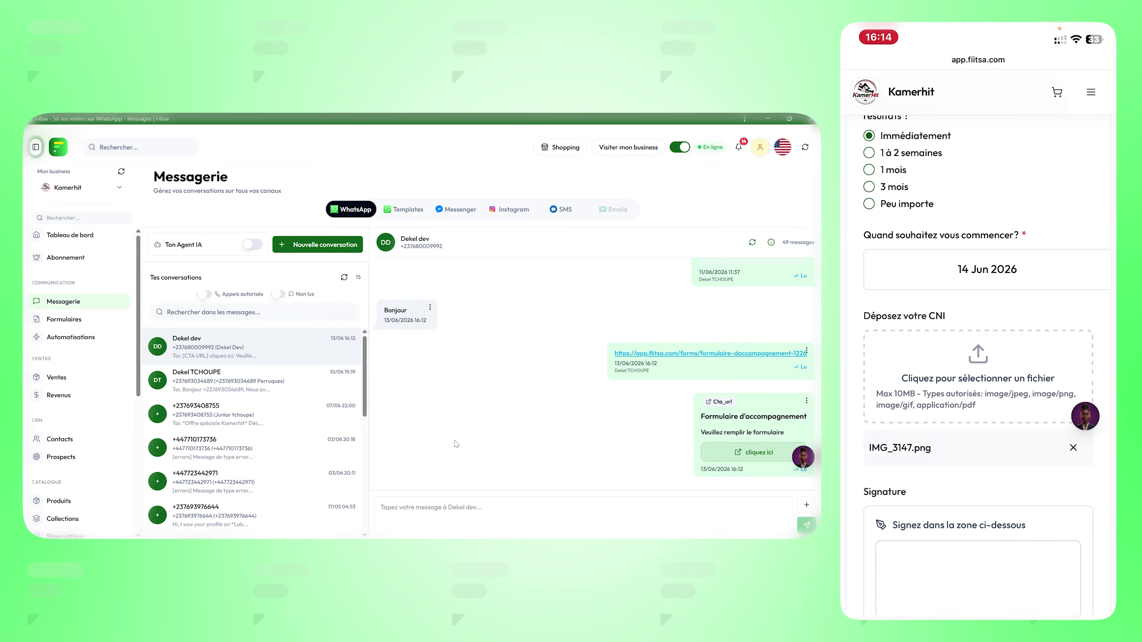
pyautogui.scroll(-3, 978, 360)
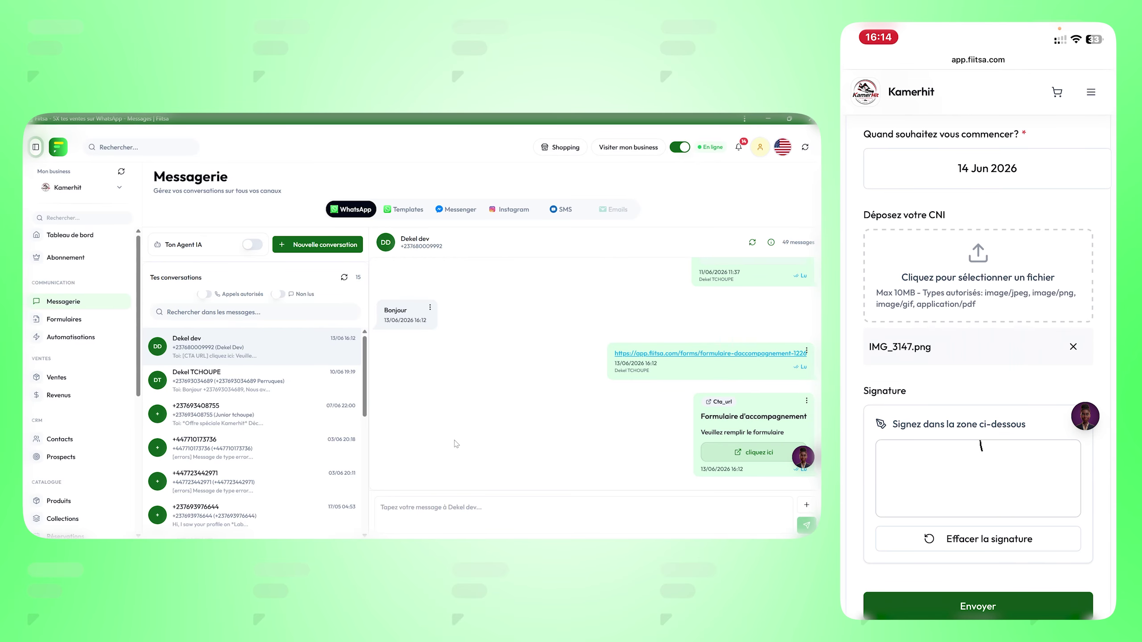
pyautogui.scroll(-2, 978, 360)
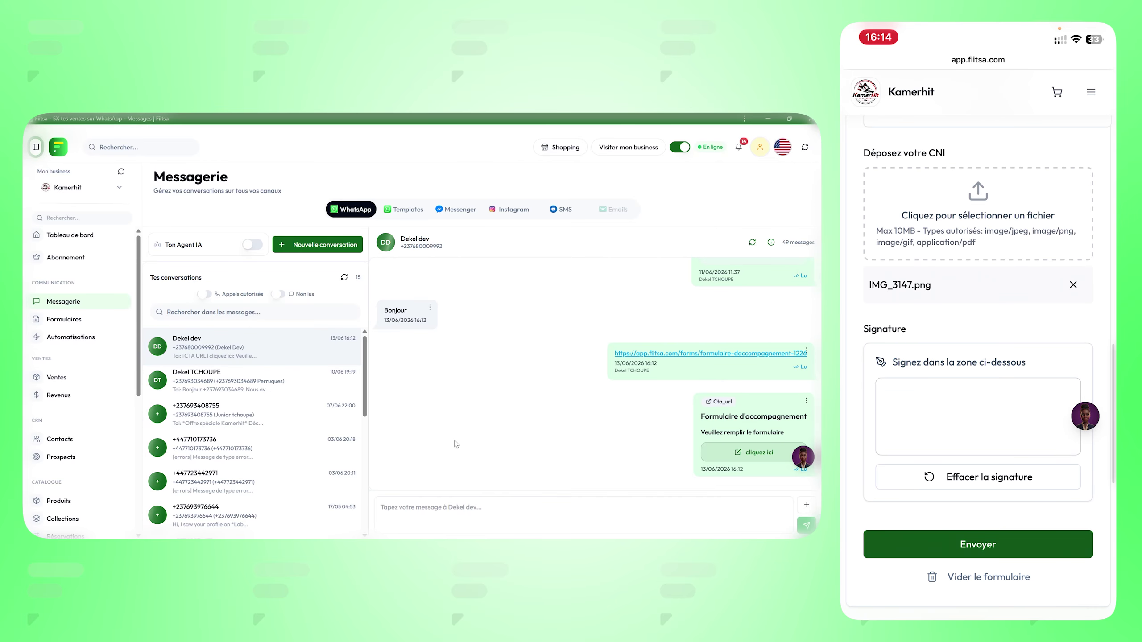
pyautogui.moveTo(962, 386)
pyautogui.mouseDown()
pyautogui.moveTo(915, 421)
pyautogui.moveTo(965, 385)
pyautogui.mouseUp()
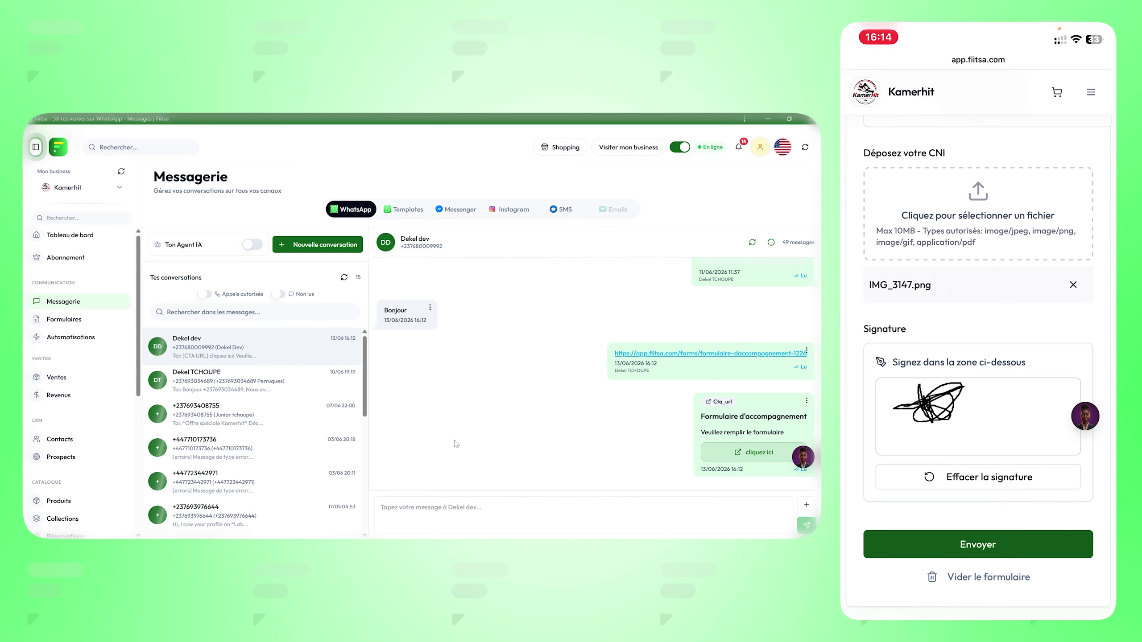
pyautogui.click(977, 545)
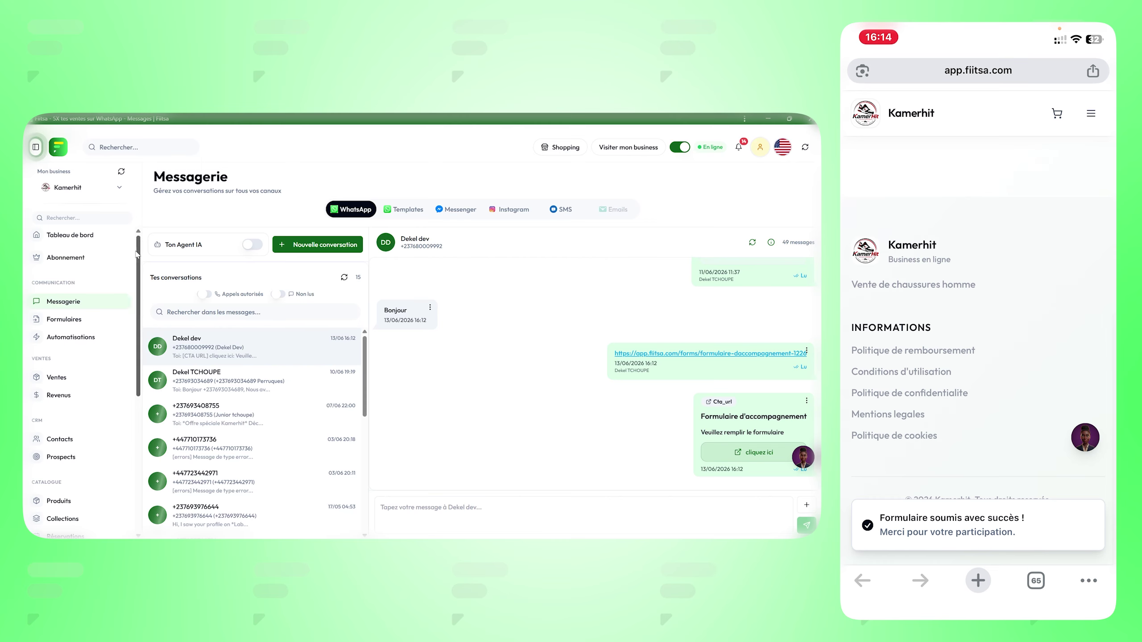
# Step: Open the Formulaire d'accompagnement responses from the Fiitsa forms list, showing the 13 juin 2026 submission
pyautogui.click(63, 319)
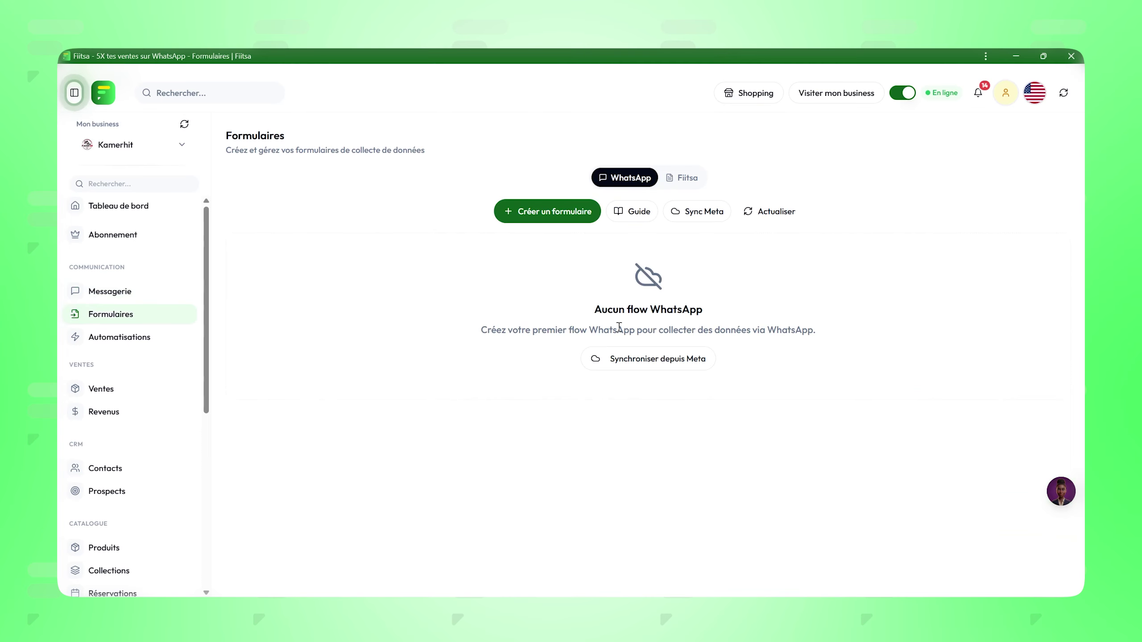
pyautogui.click(684, 180)
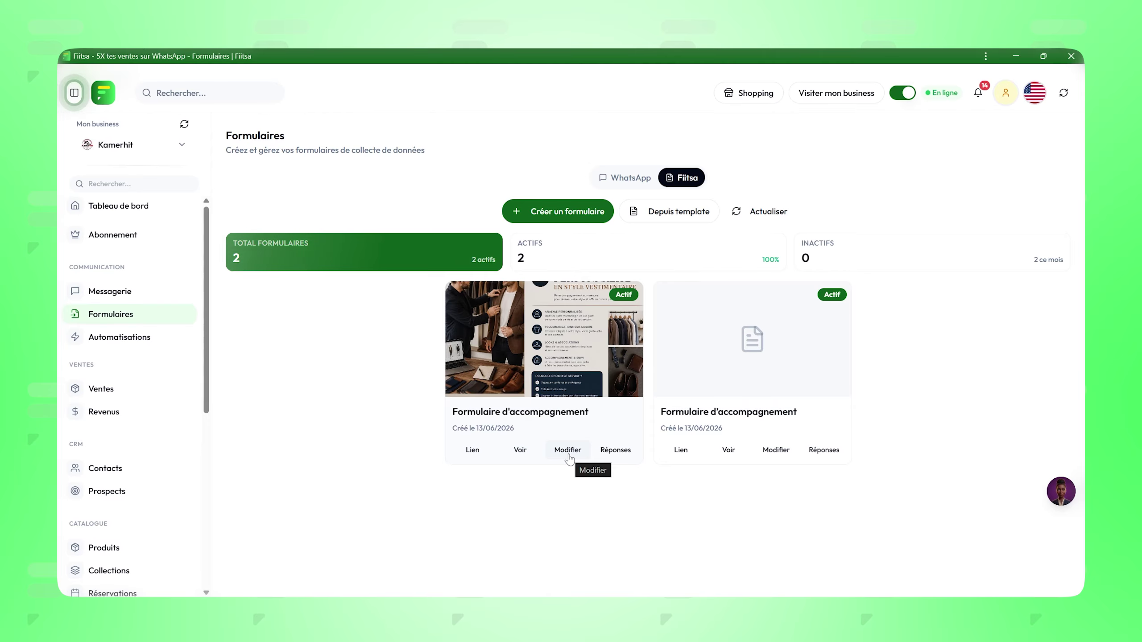
pyautogui.click(620, 450)
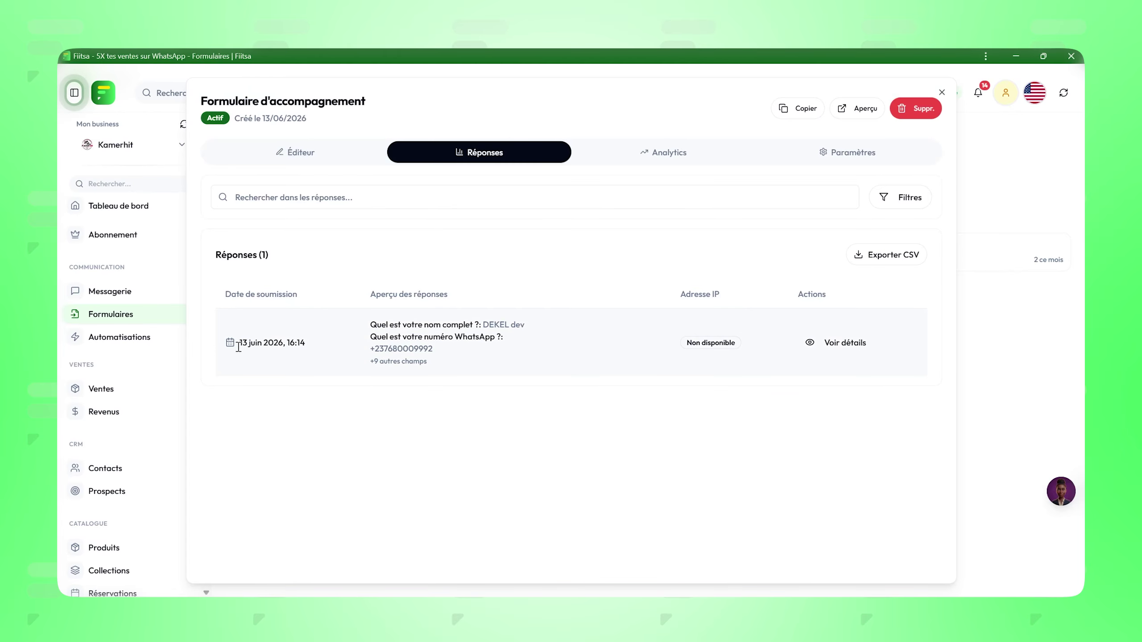
pyautogui.moveTo(230, 350); pyautogui.dragTo(721, 426)
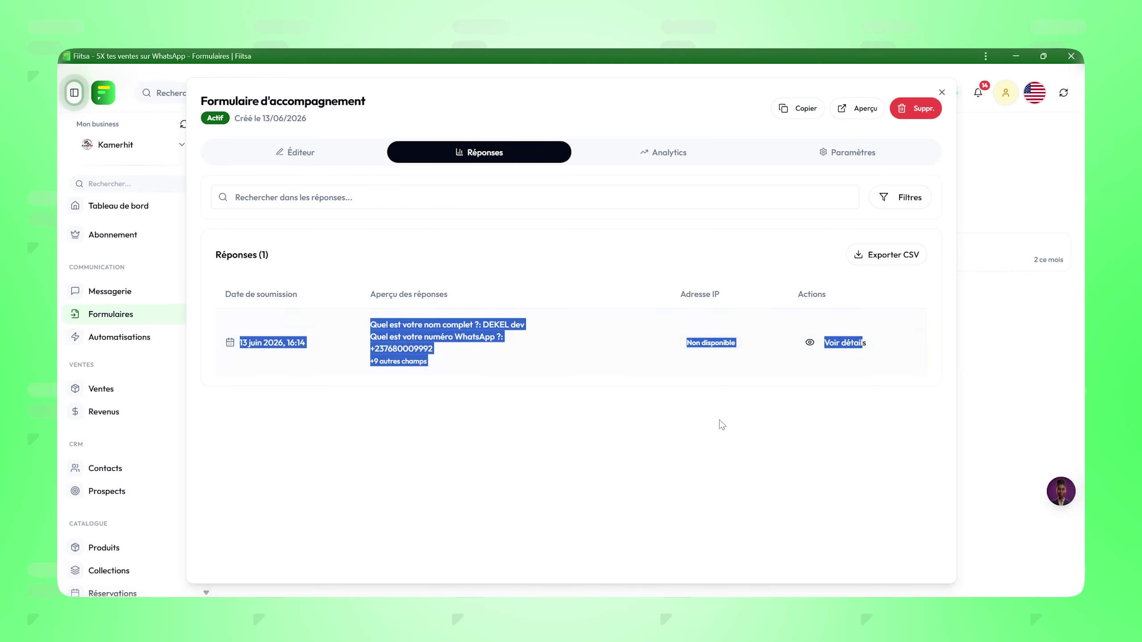
pyautogui.click(566, 397)
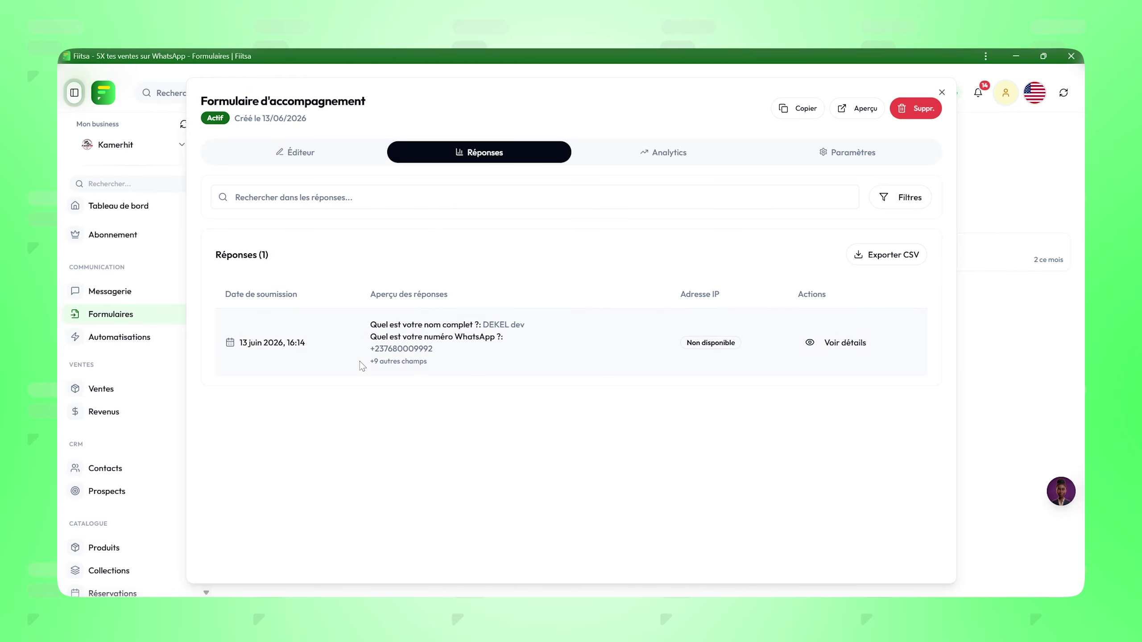
pyautogui.click(839, 346)
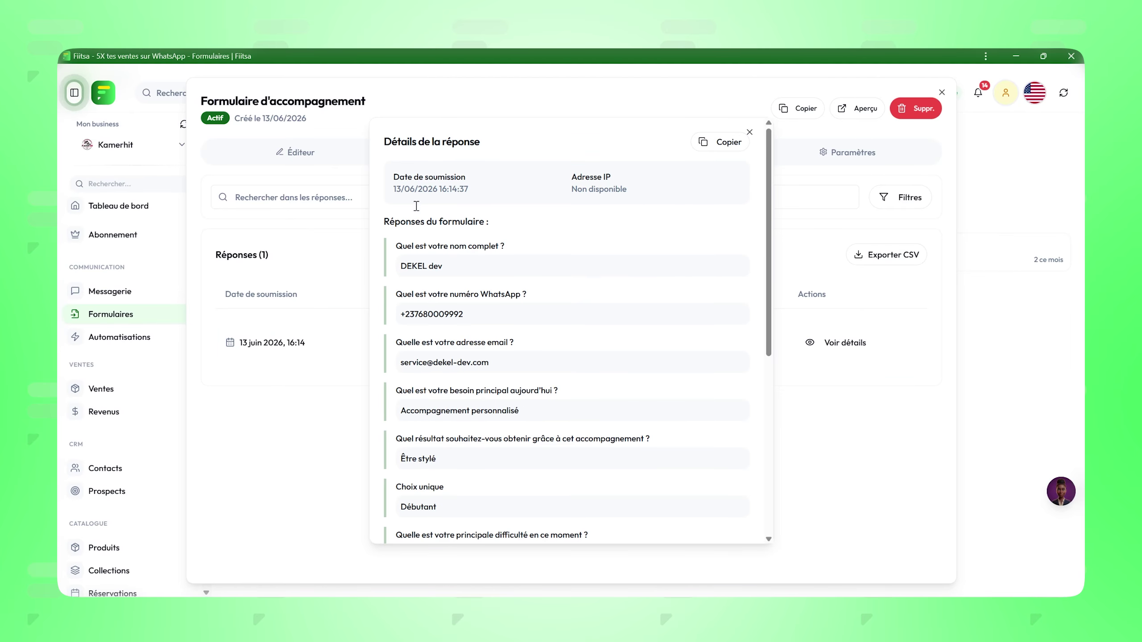
pyautogui.scroll(-8, 429, 311)
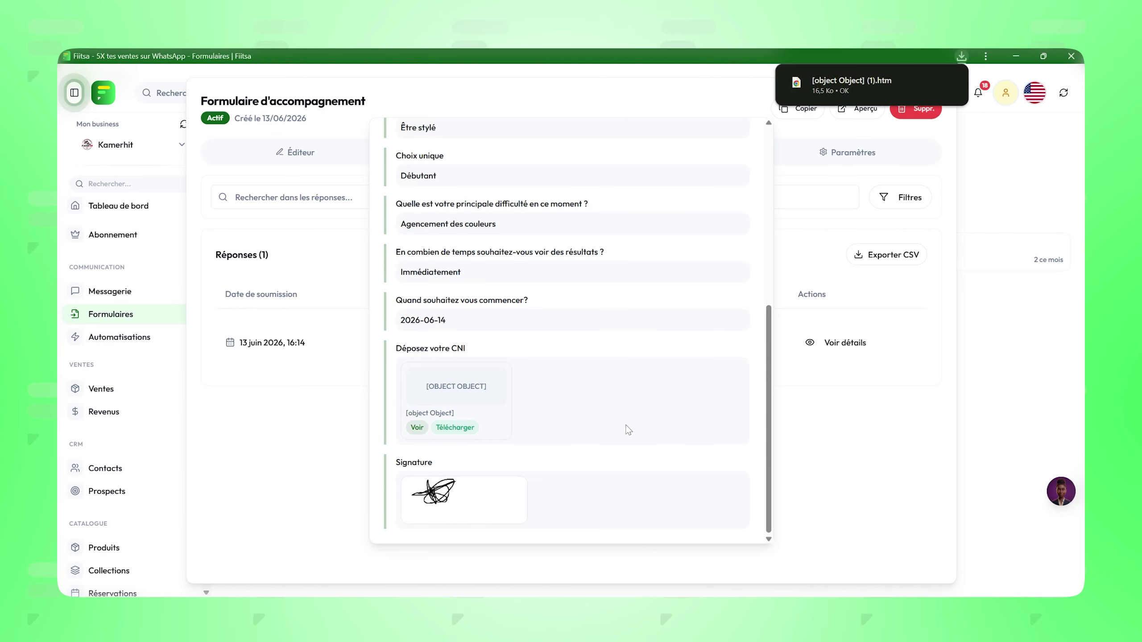
pyautogui.click(227, 295)
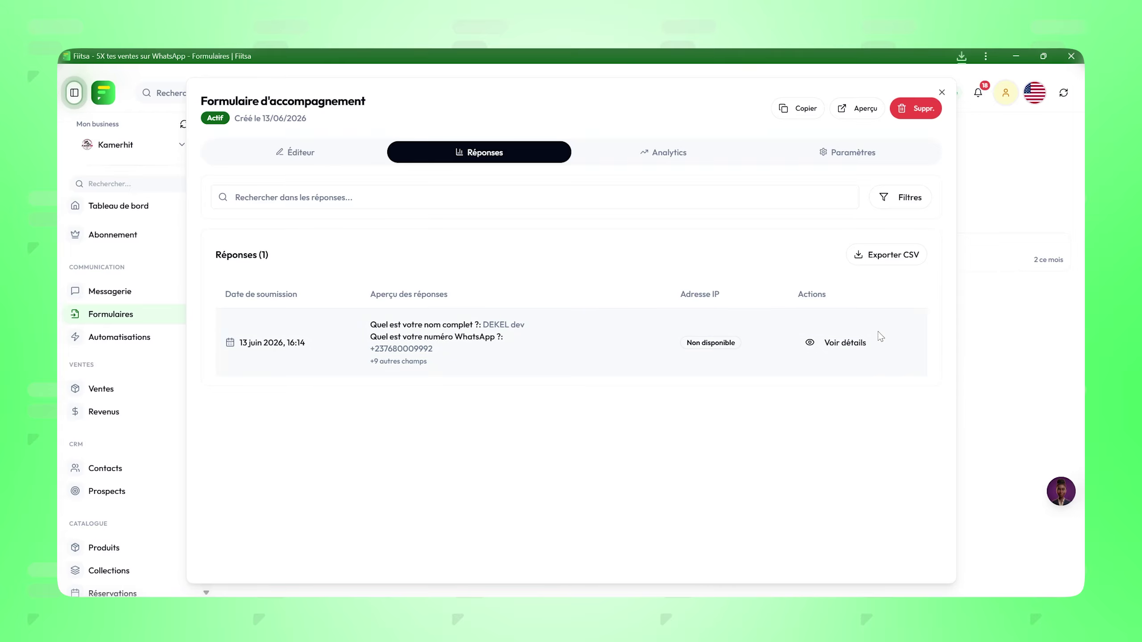
pyautogui.click(843, 344)
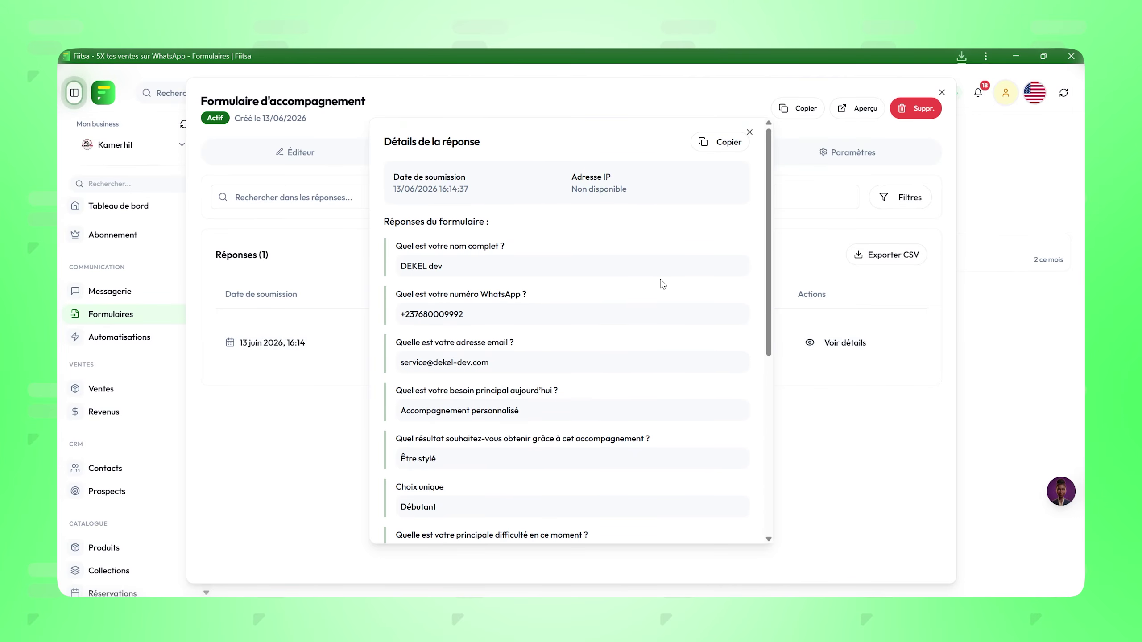
pyautogui.click(749, 132)
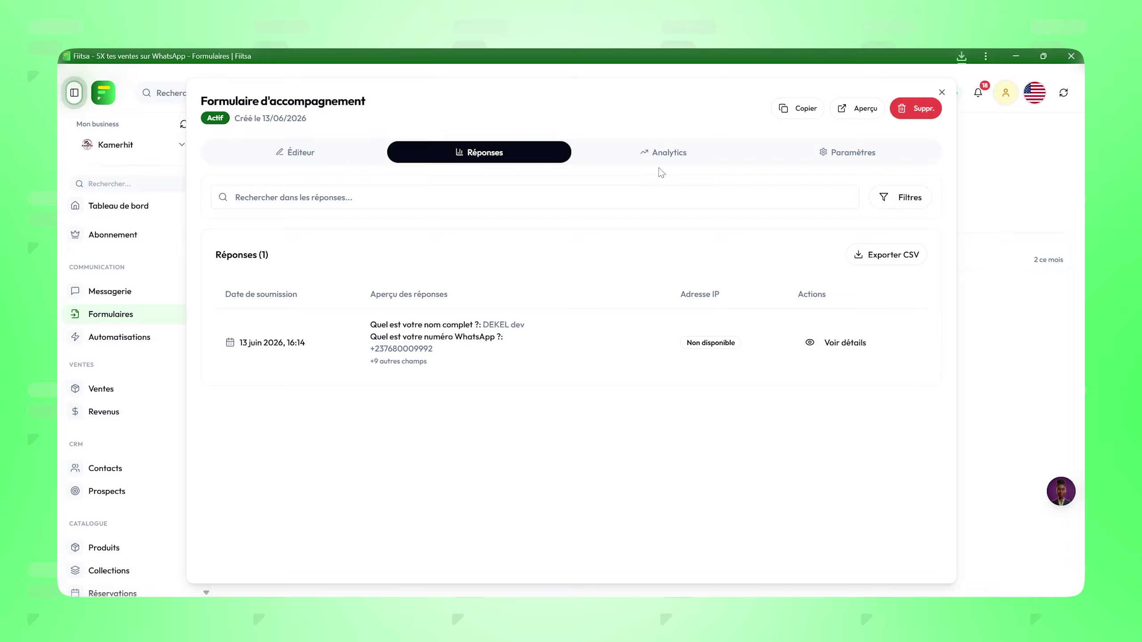
# Step: Review the form's analytics (0 views, 1 submission), scrolling through Performance par champ and Insights
pyautogui.click(671, 158)
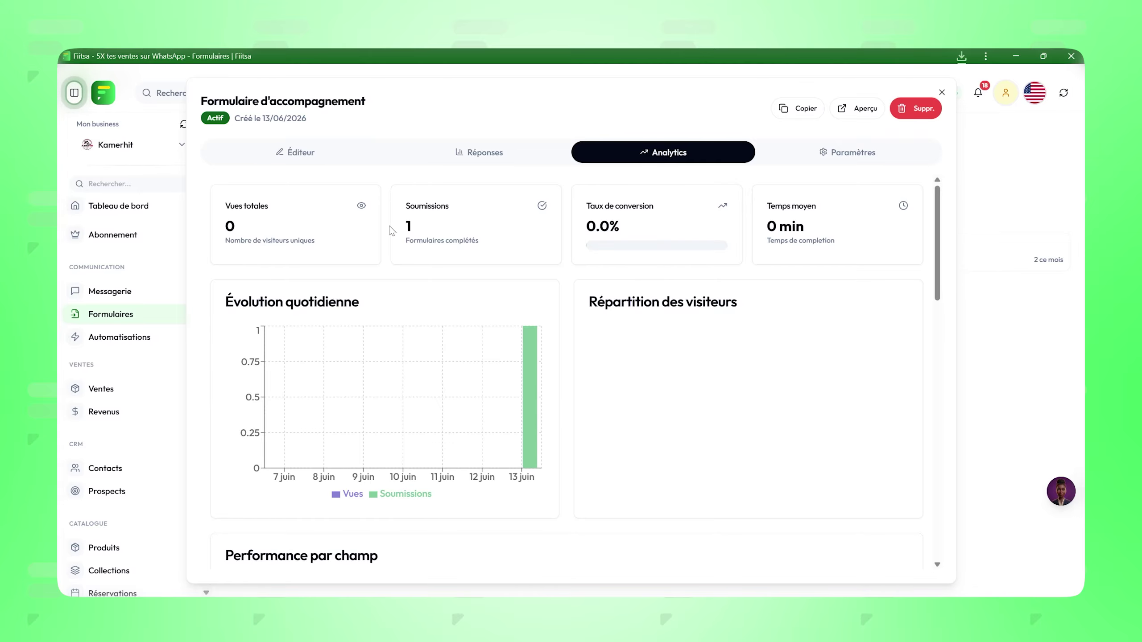
pyautogui.scroll(-5, 654, 266)
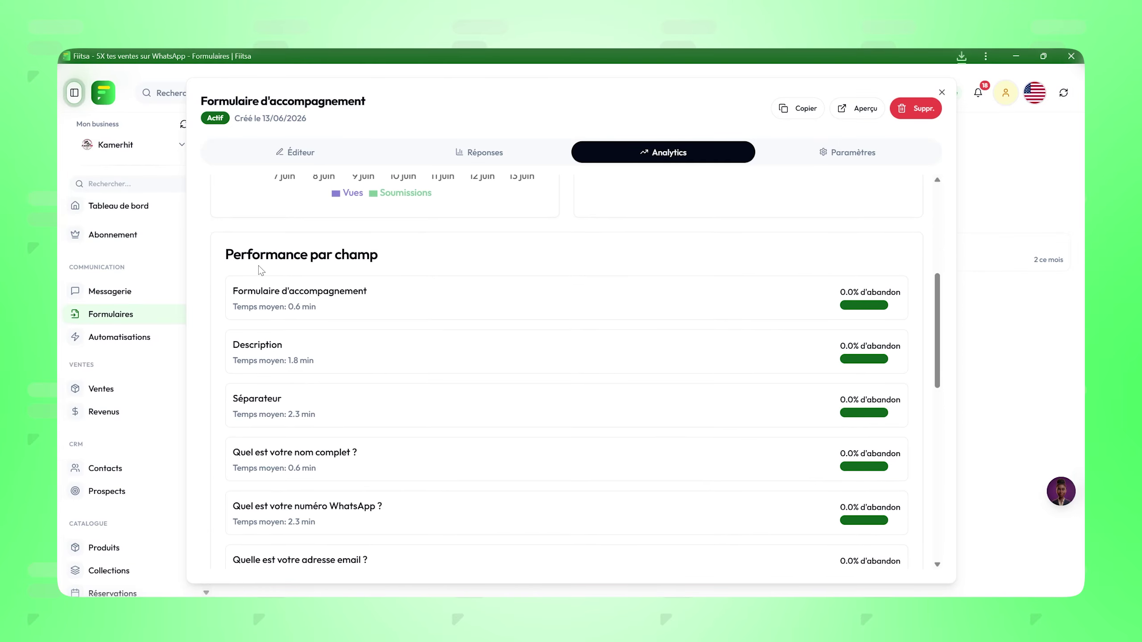
pyautogui.scroll(1, 315, 315)
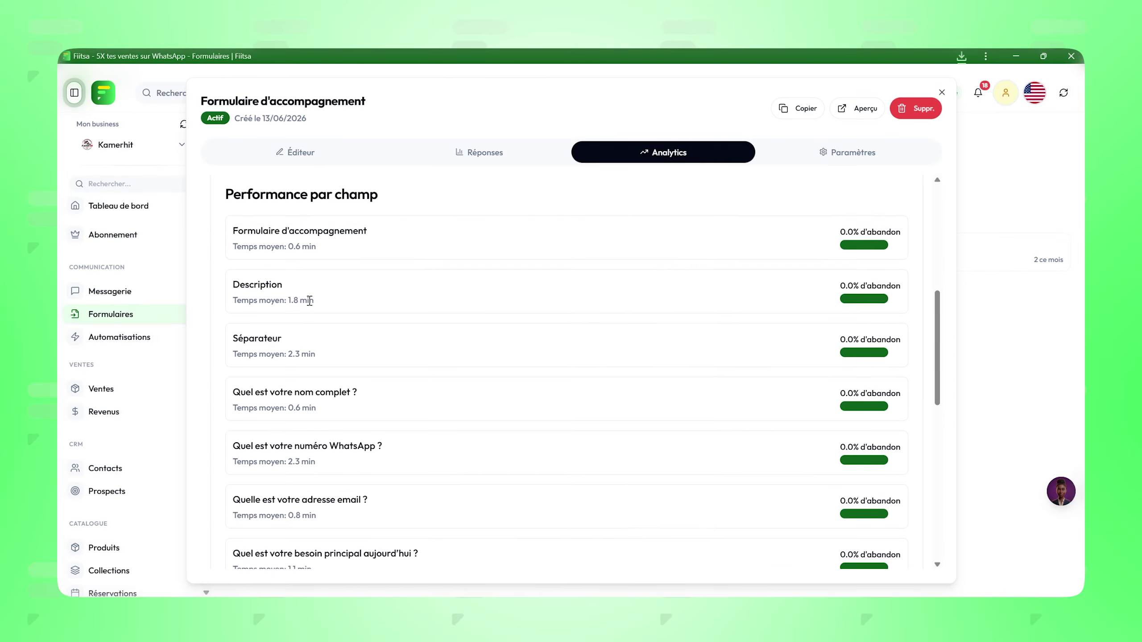
pyautogui.scroll(-10, 277, 245)
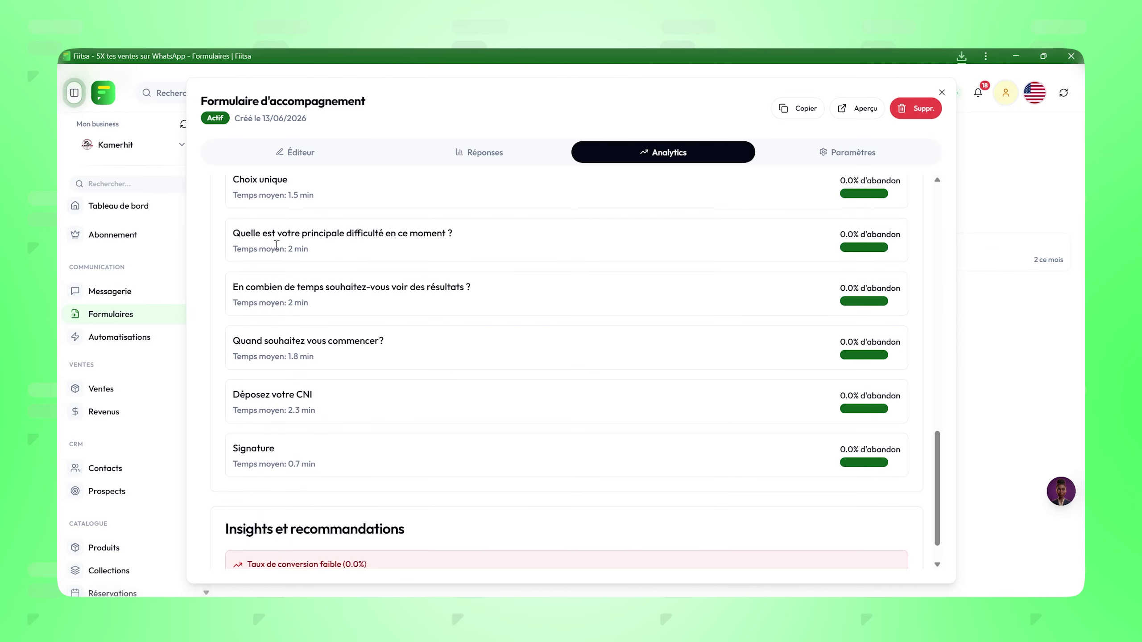
pyautogui.scroll(10, 277, 246)
pyautogui.scroll(-12, 458, 397)
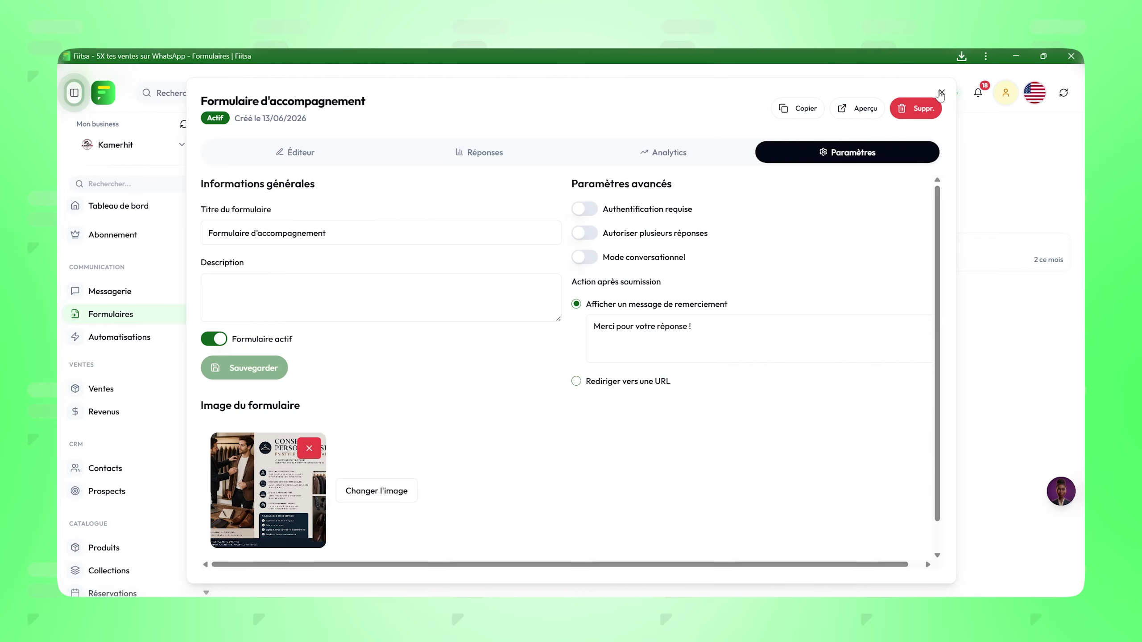
pyautogui.click(942, 93)
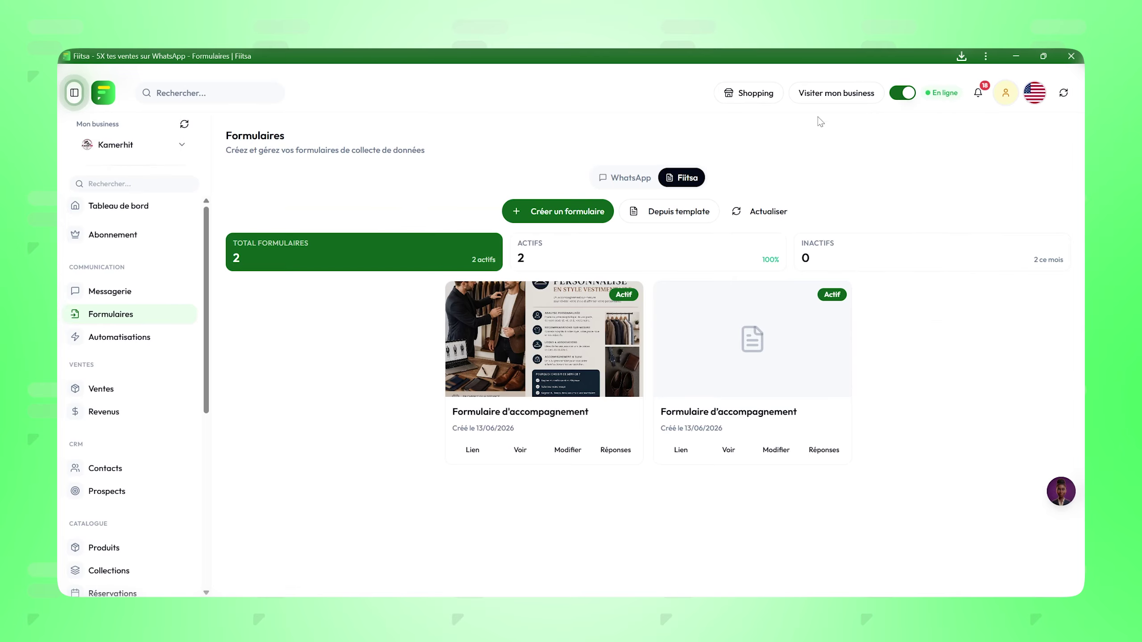
pyautogui.click(566, 445)
pyautogui.scroll(-15, 306, 267)
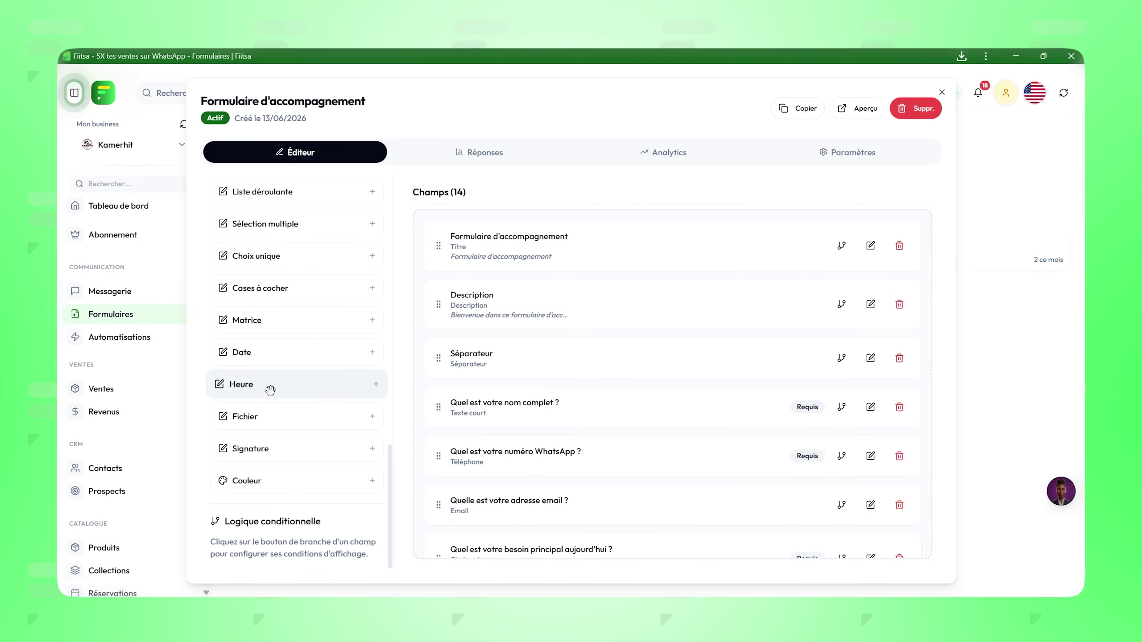
pyautogui.scroll(2, 238, 315)
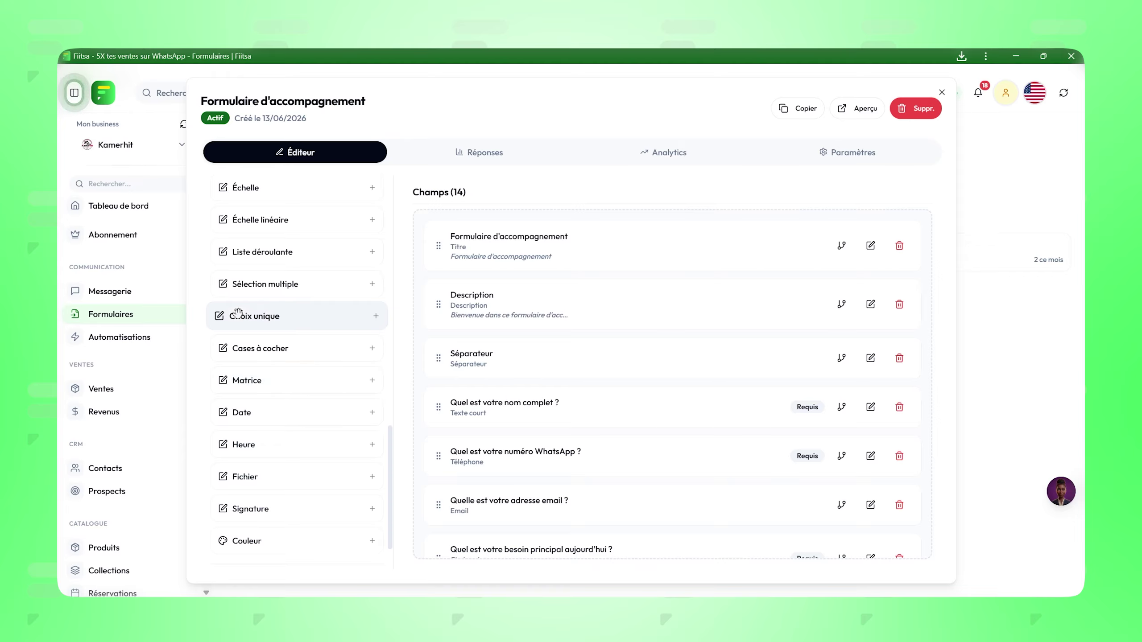
pyautogui.scroll(20, 238, 315)
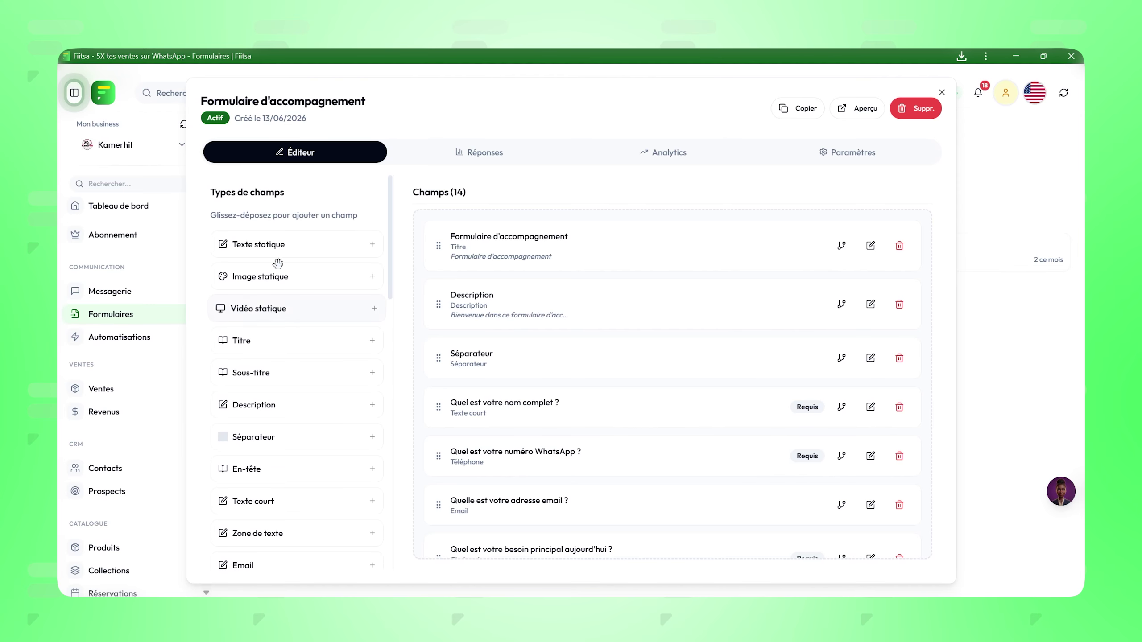
pyautogui.click(445, 151)
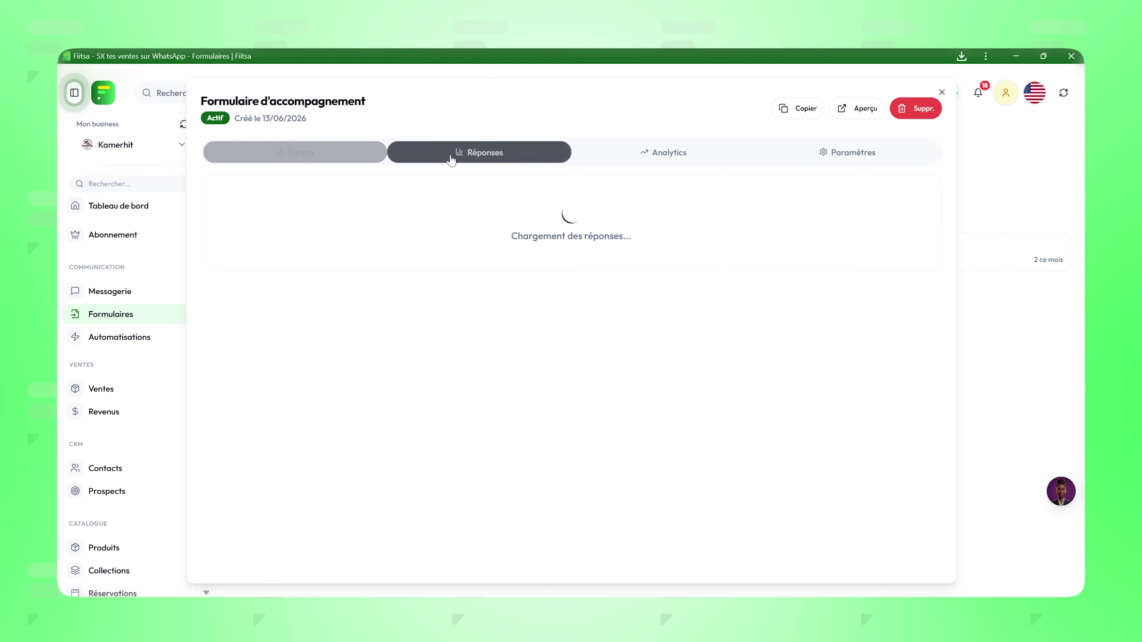
pyautogui.click(678, 162)
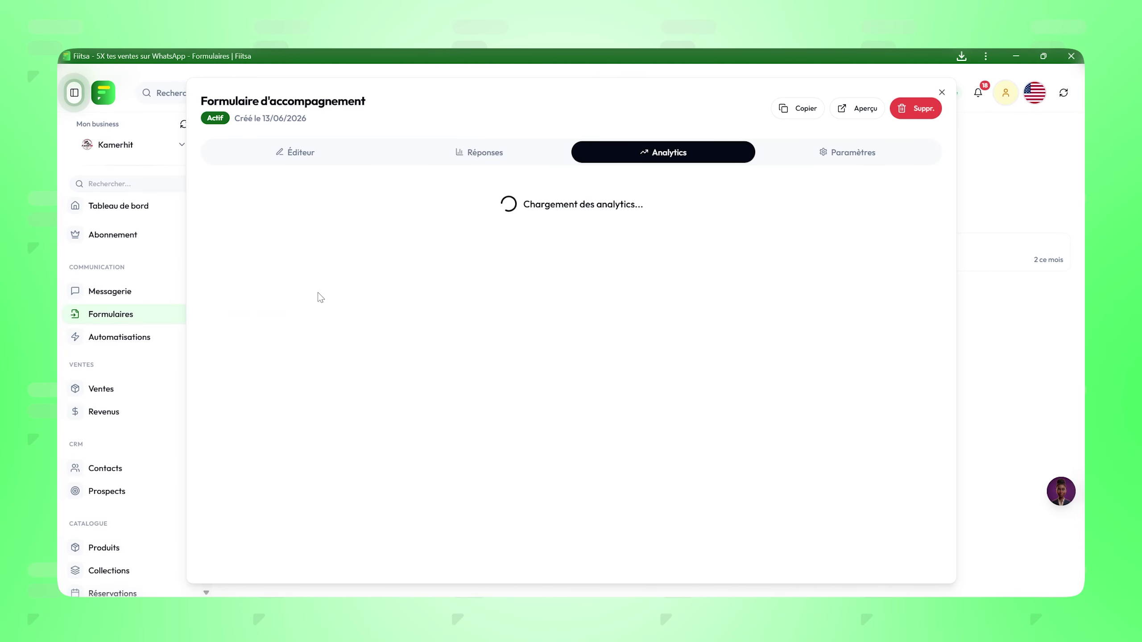
pyautogui.scroll(-15, 603, 331)
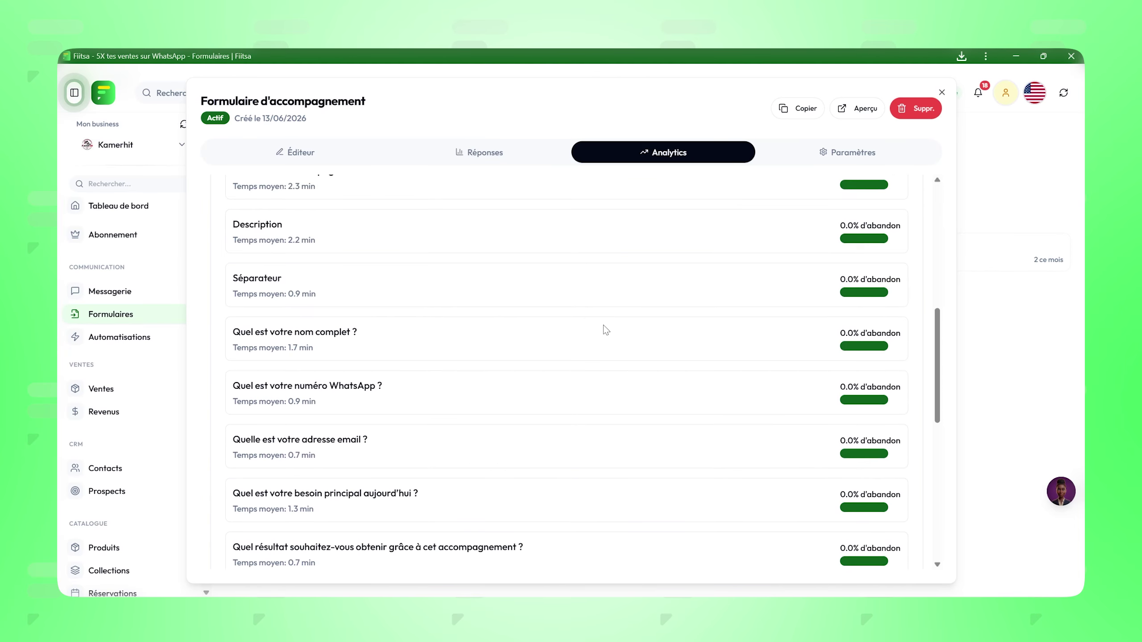
pyautogui.scroll(15, 606, 330)
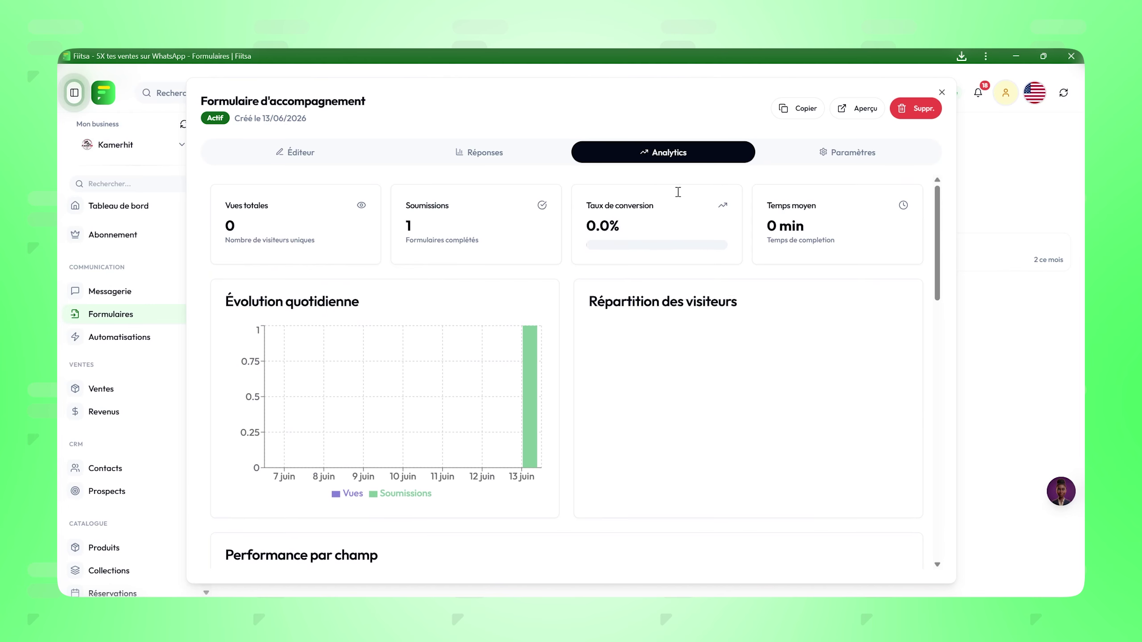
pyautogui.click(829, 151)
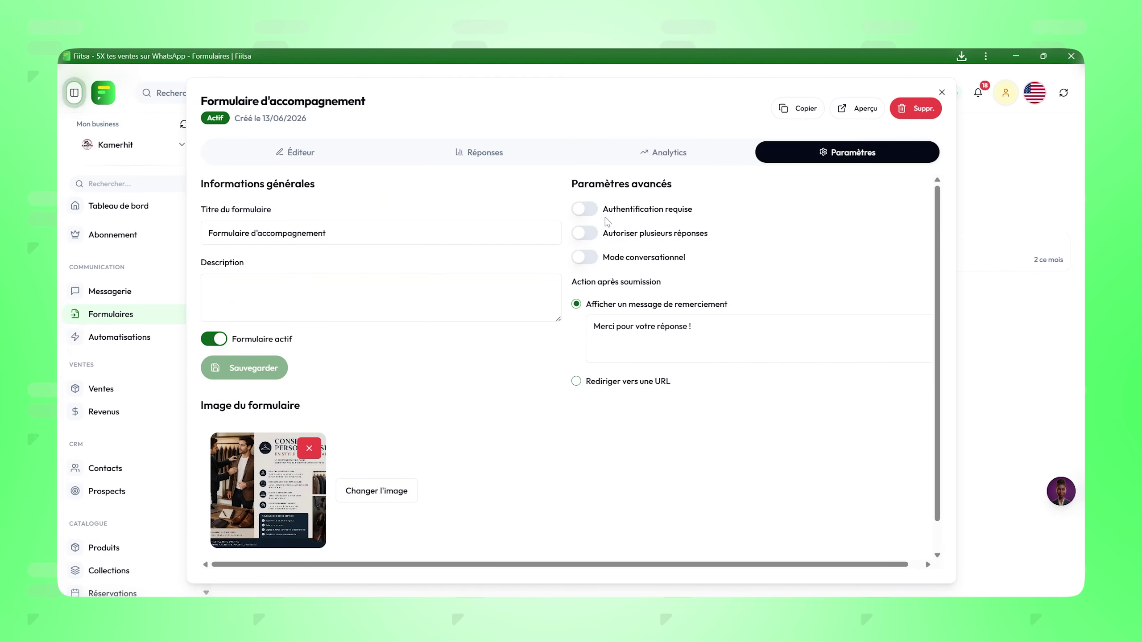